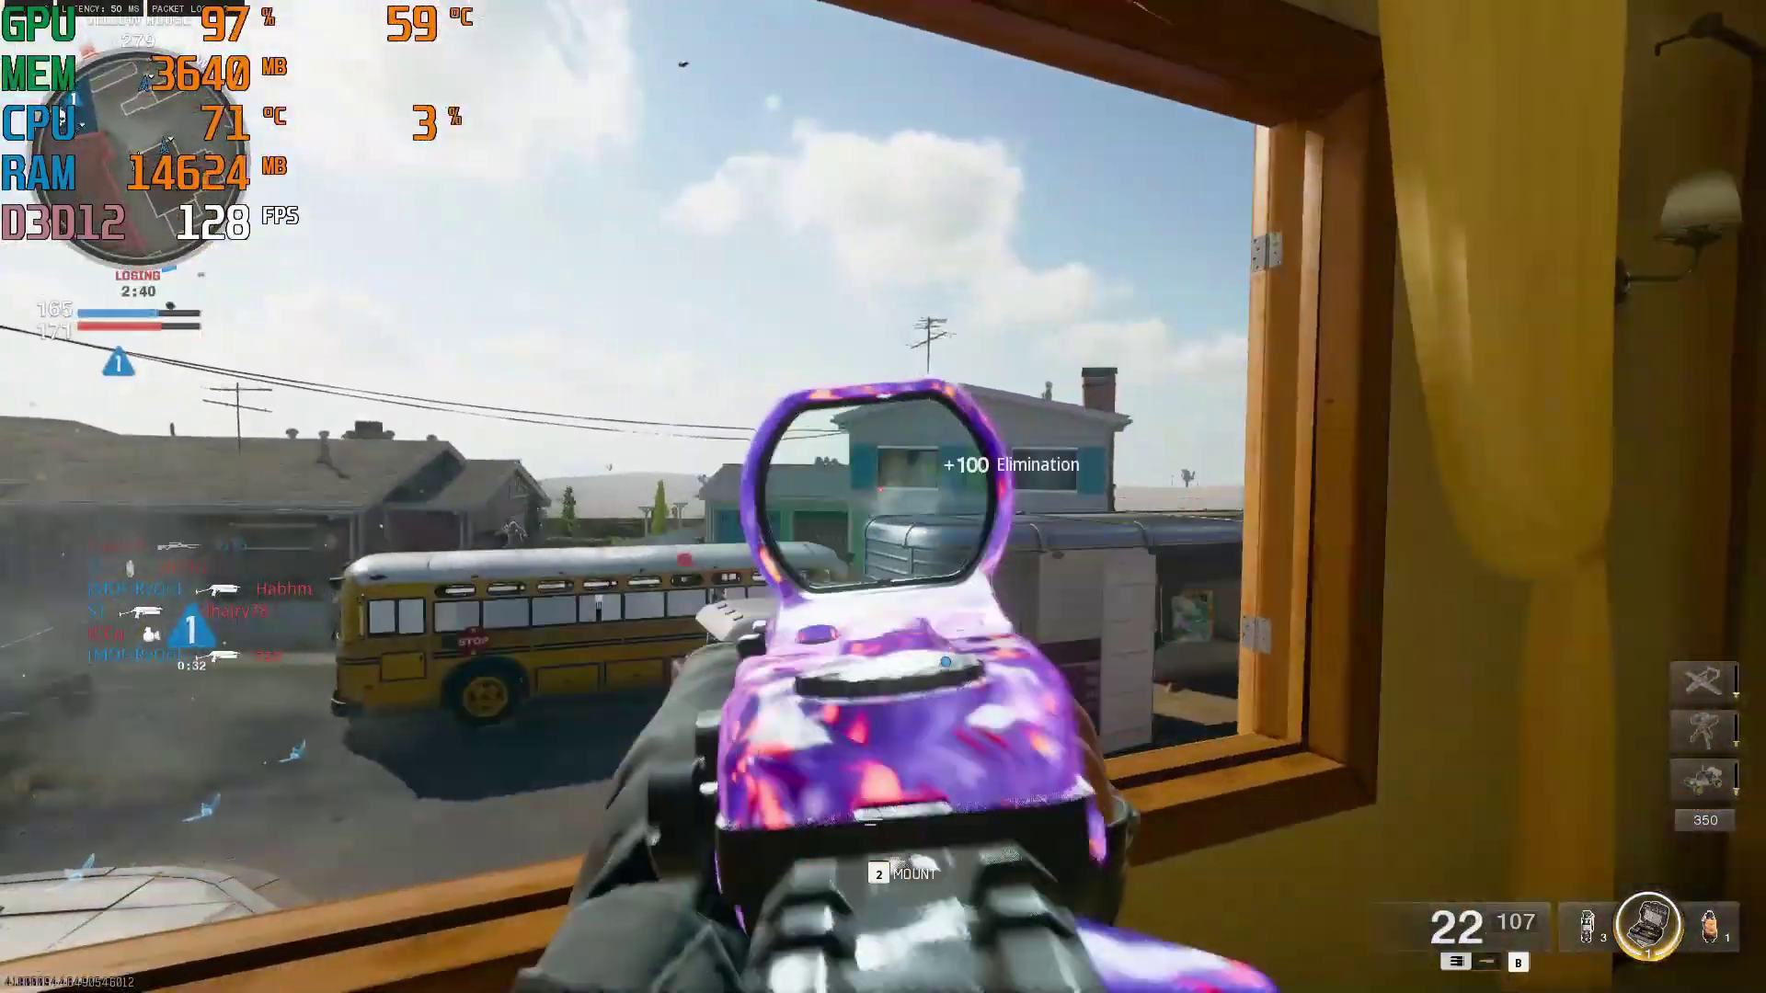
key(r)
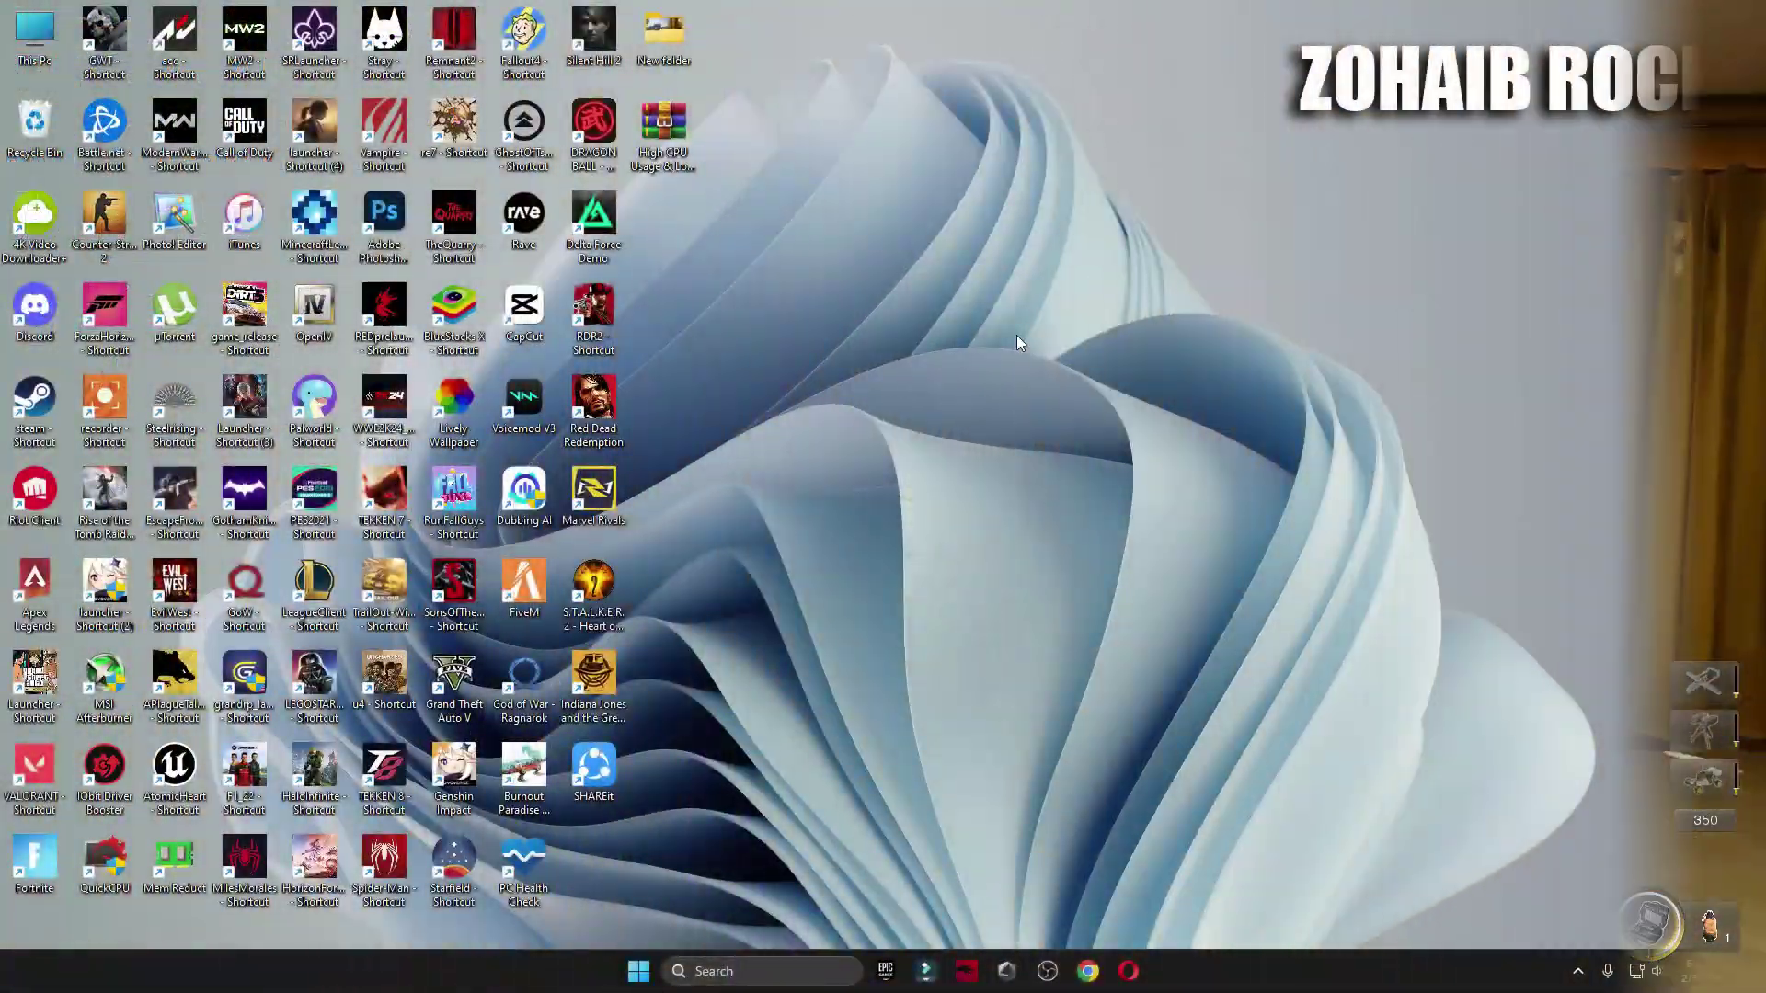
Open Computer Management for This PC and show Device Manager
right_click(33, 35)
click(122, 280)
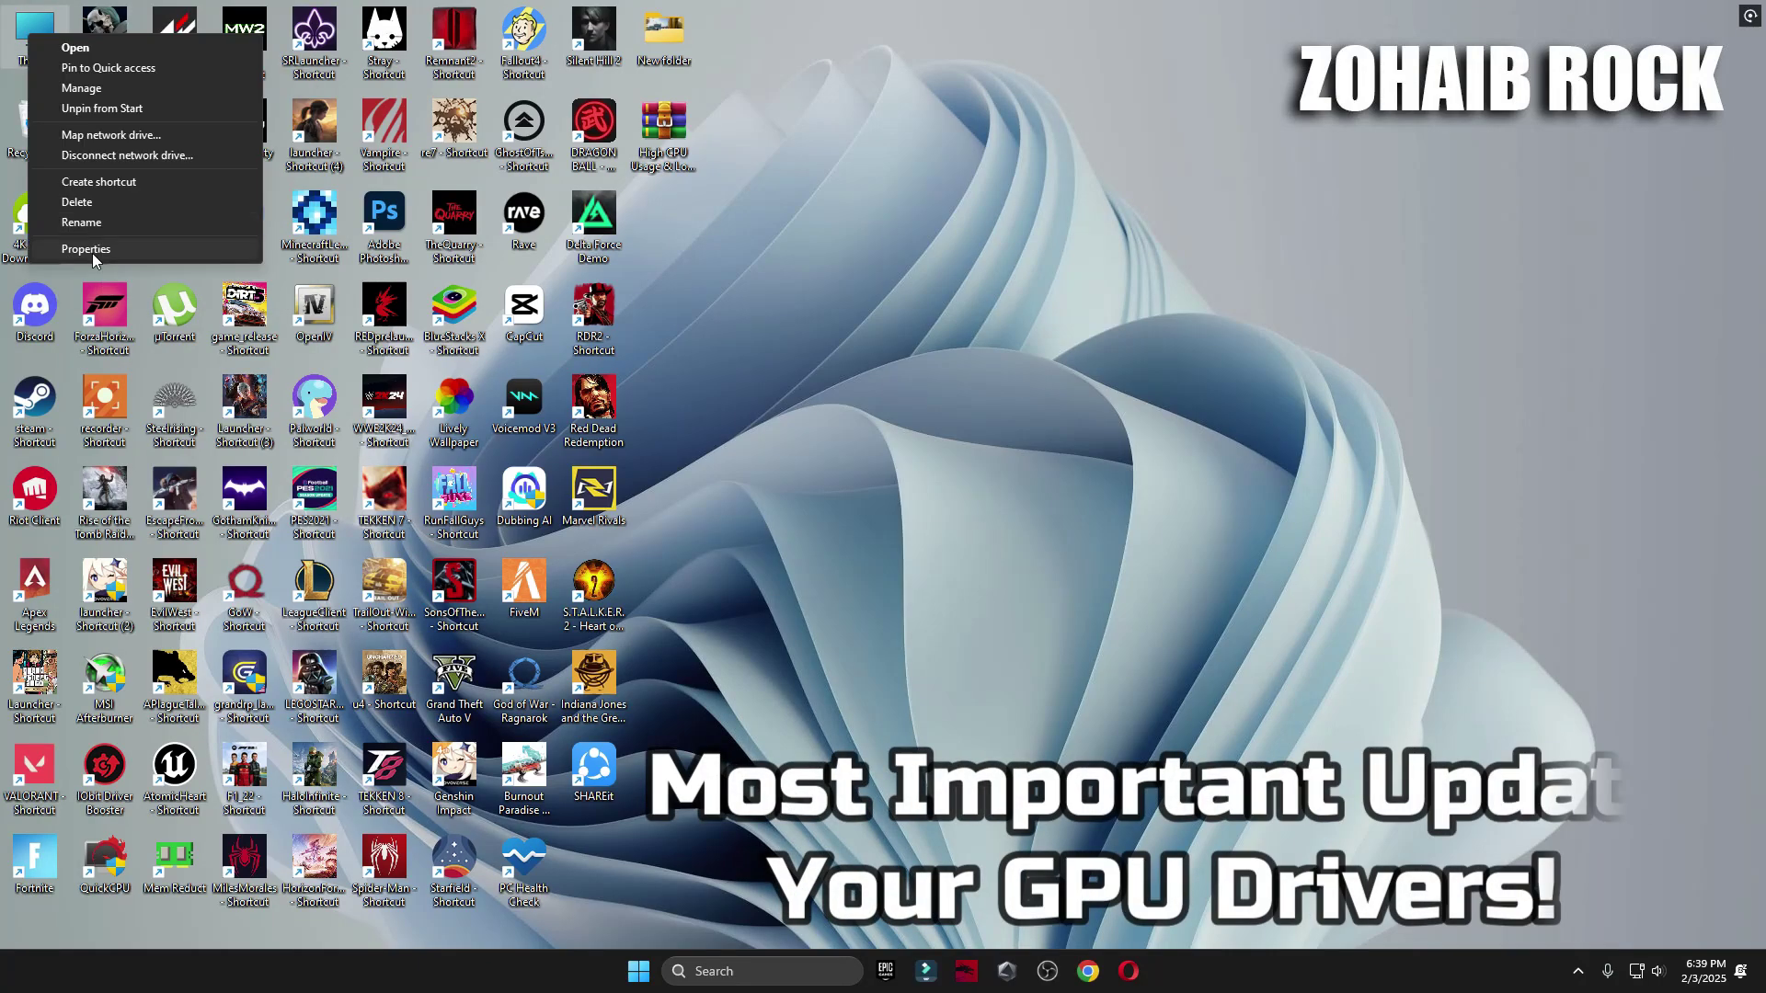
key(Escape)
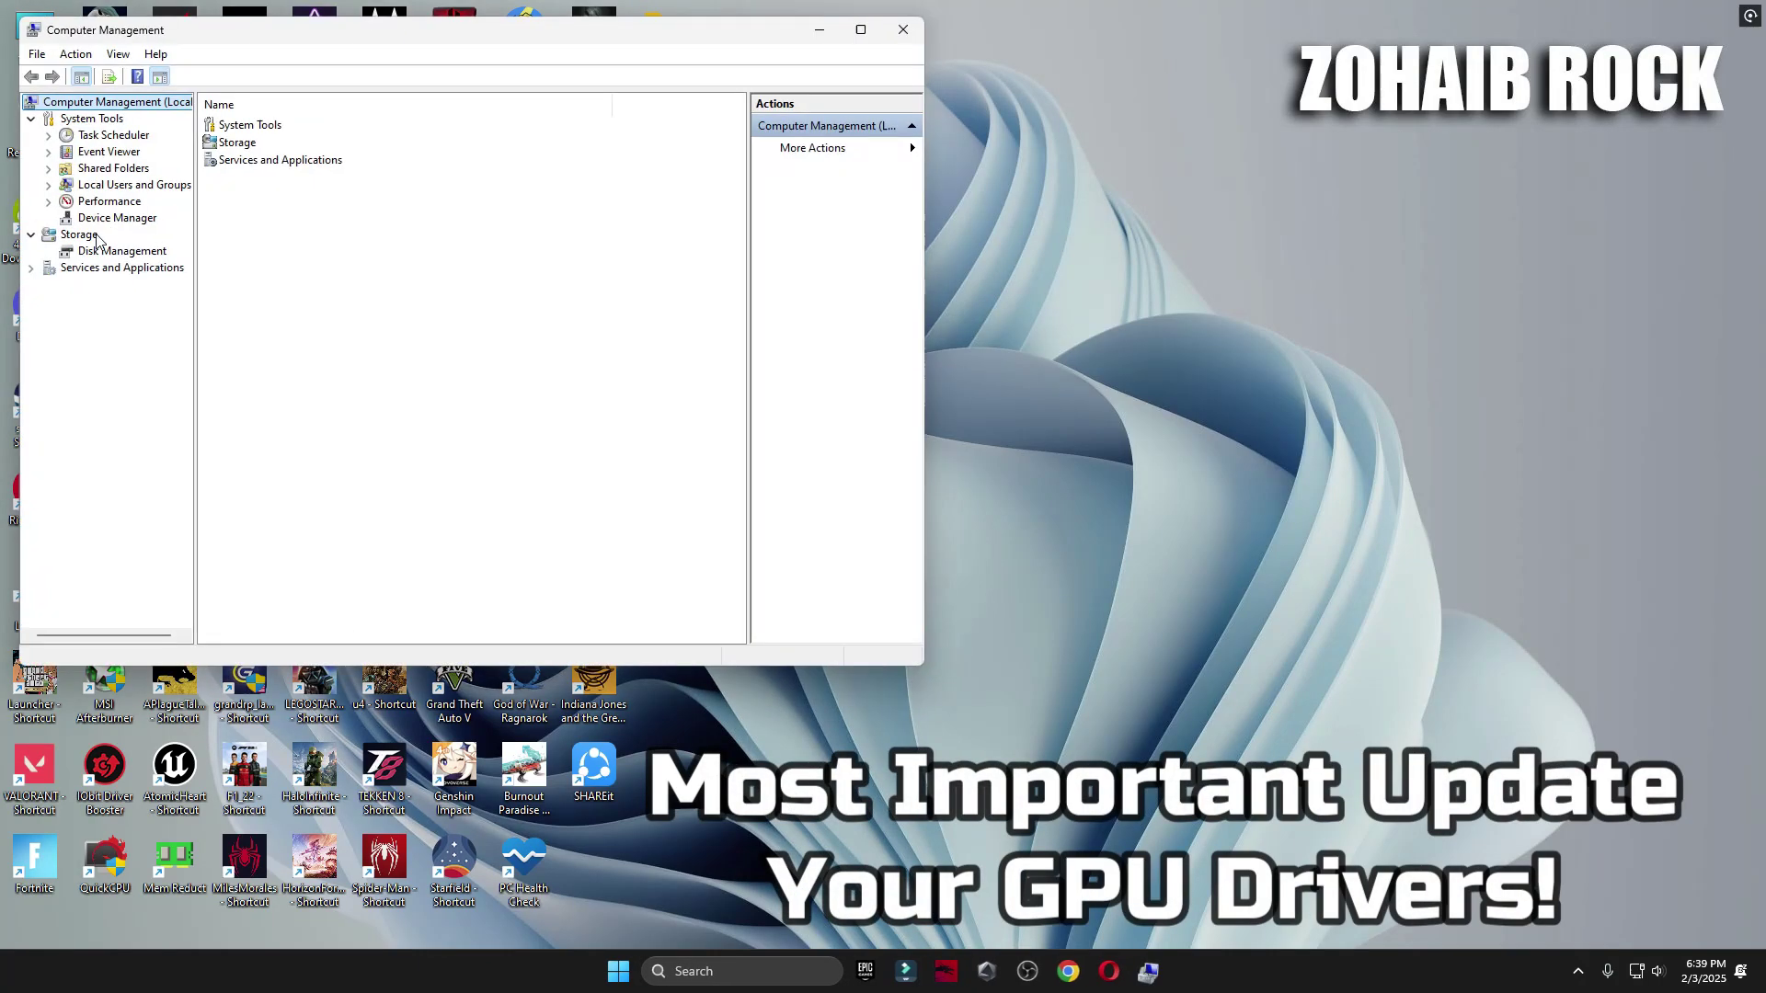
click(104, 218)
Check automatically for an updated driver for the NVIDIA GeForce RTX 3070 display adapter, then collapse Display adapters
click(286, 170)
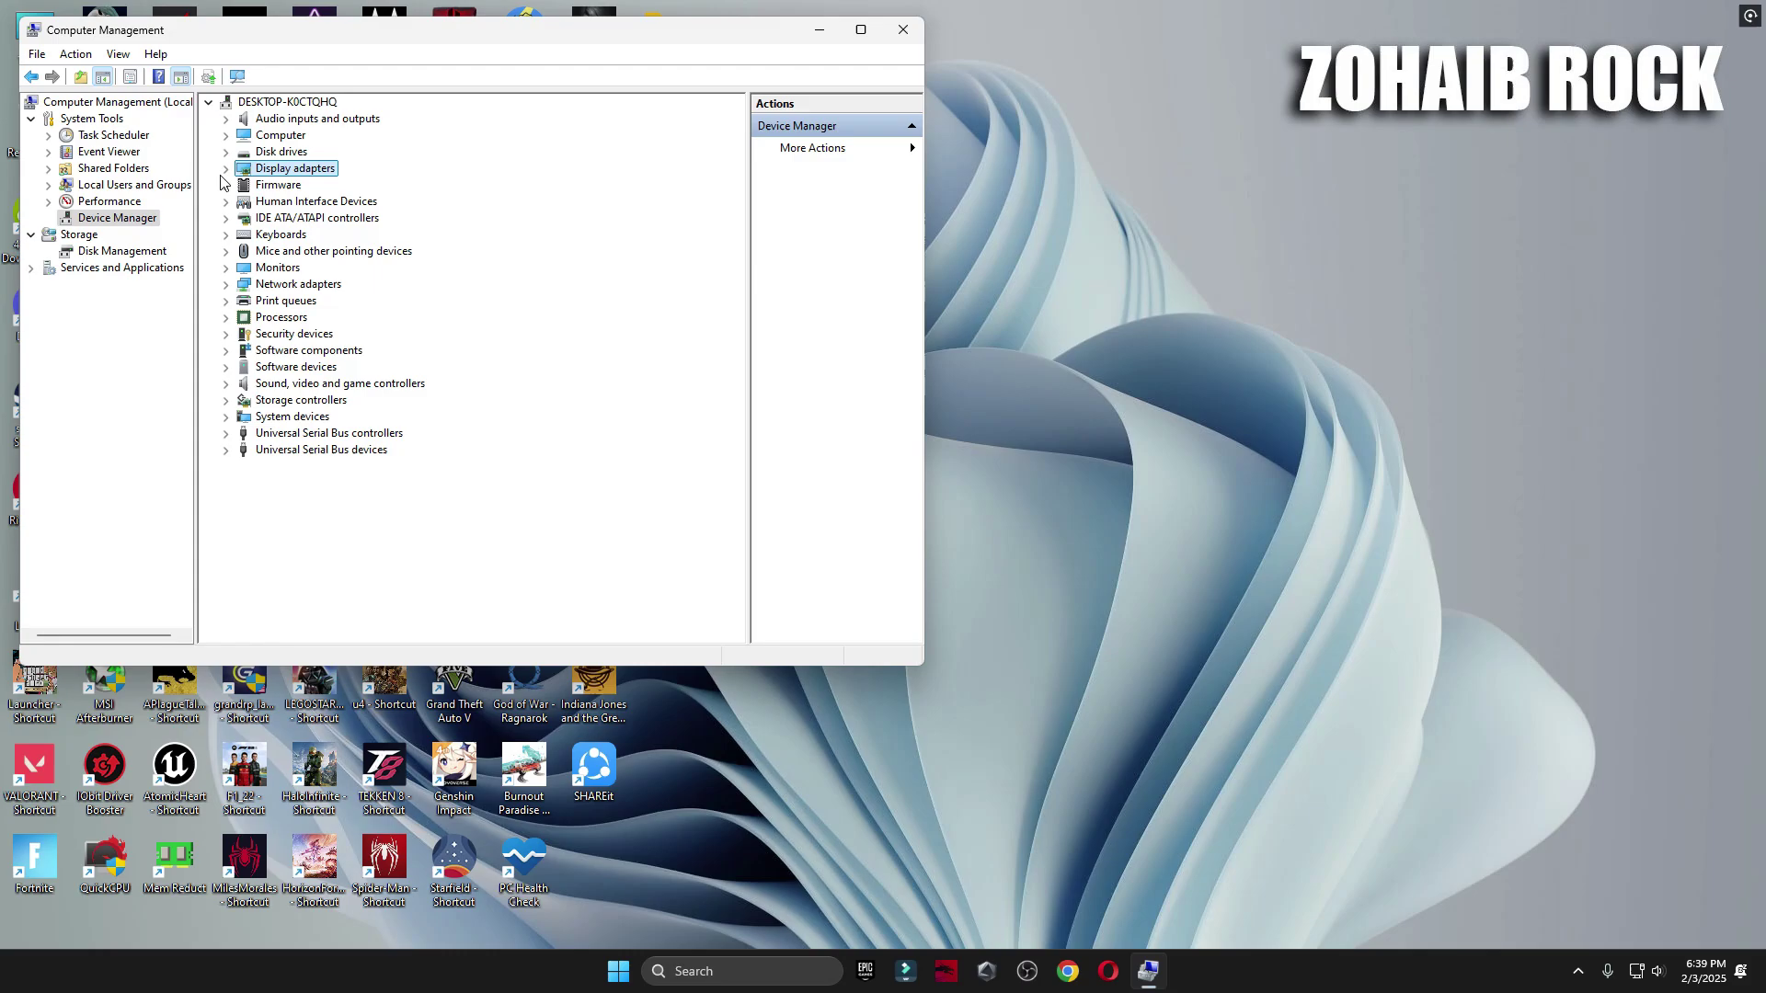
click(225, 170)
click(281, 185)
right_click(313, 187)
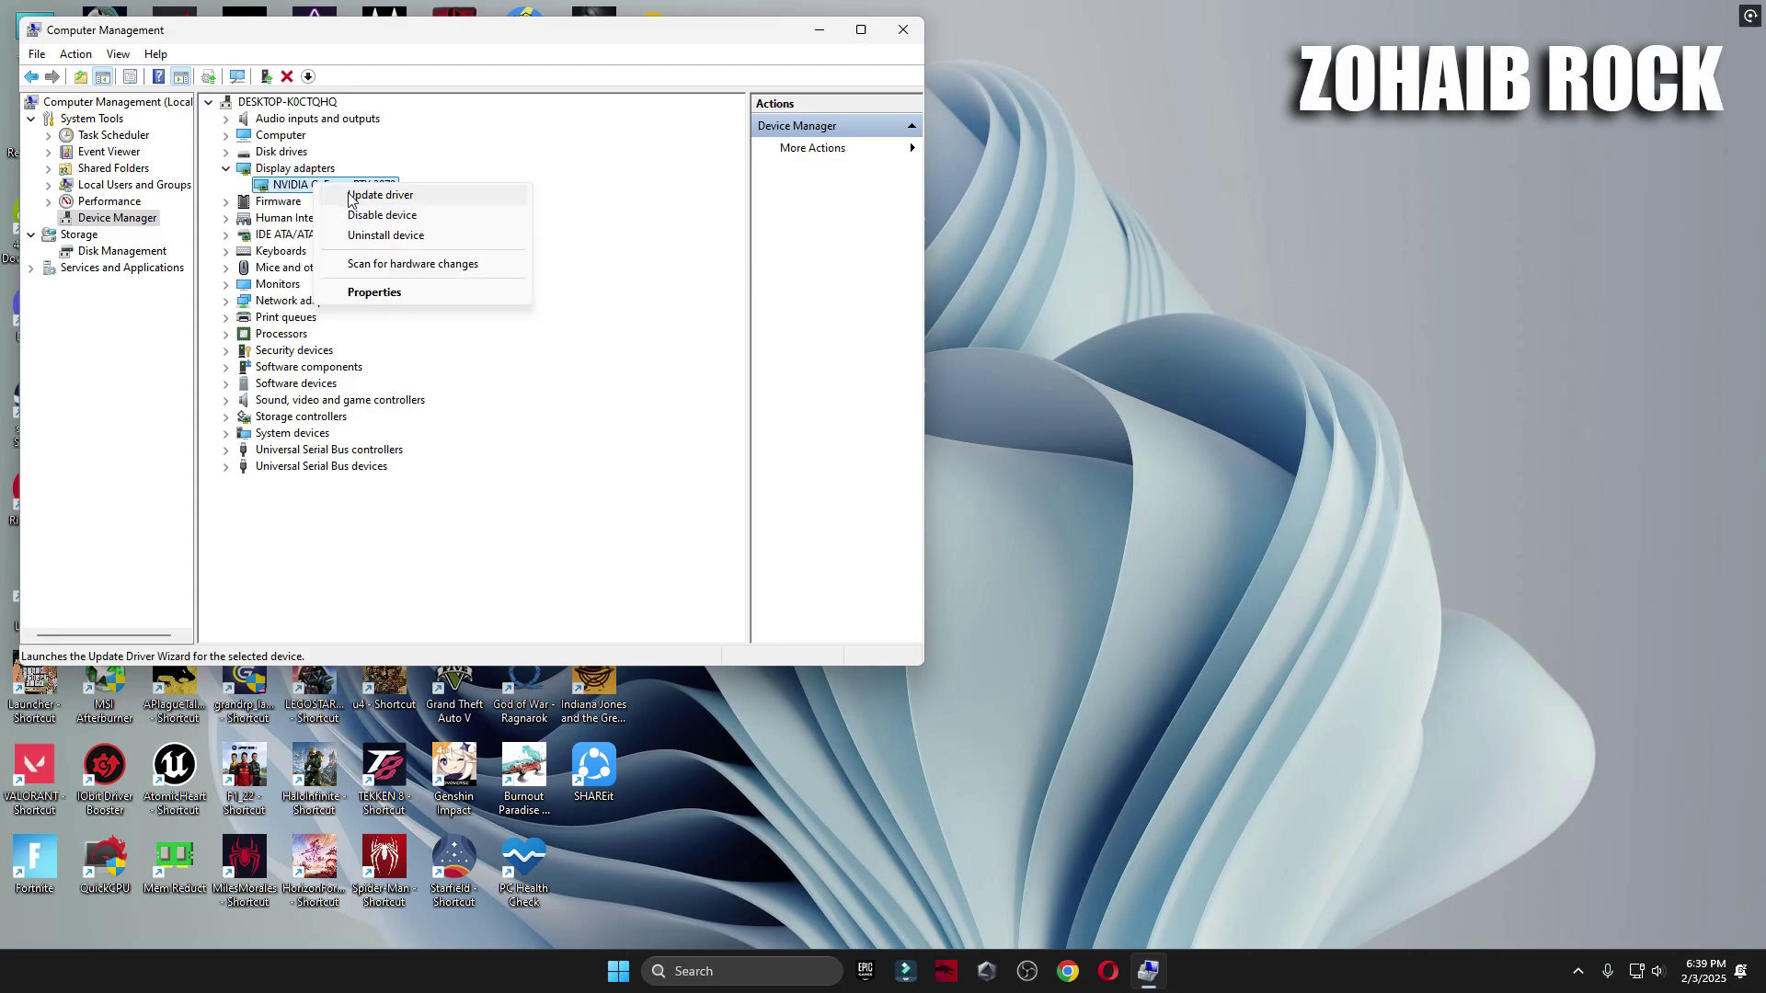
click(345, 199)
click(395, 305)
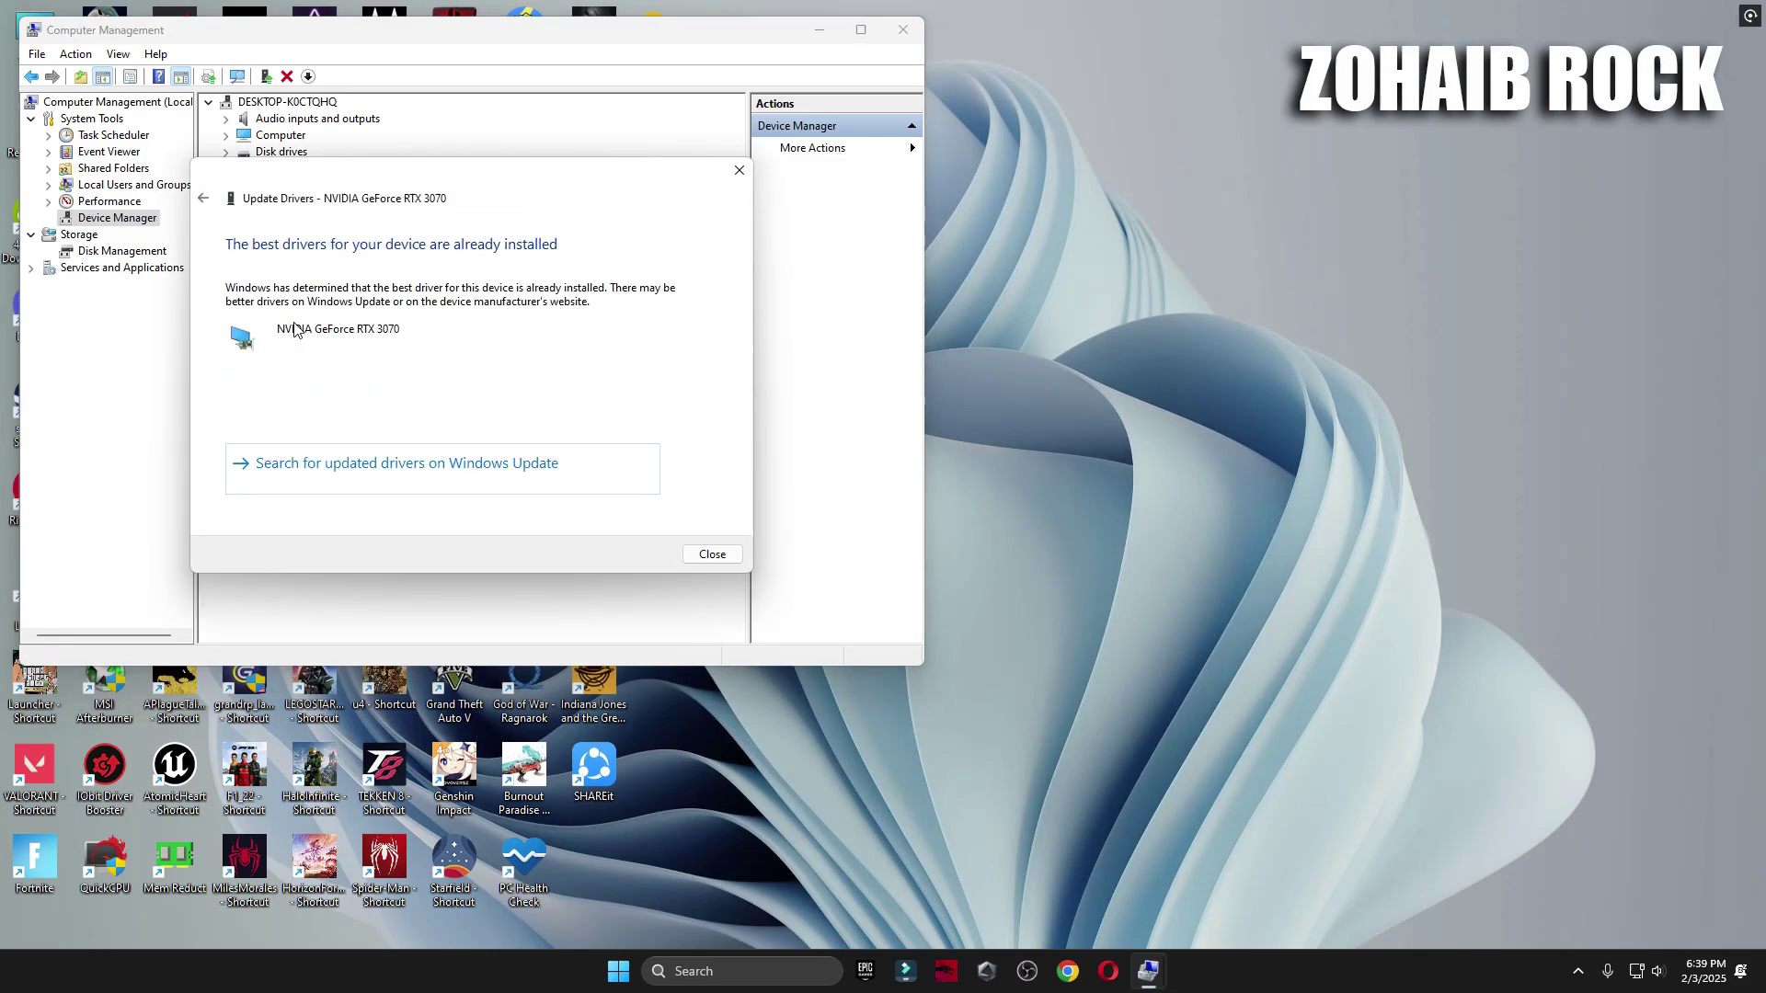
click(737, 172)
click(225, 169)
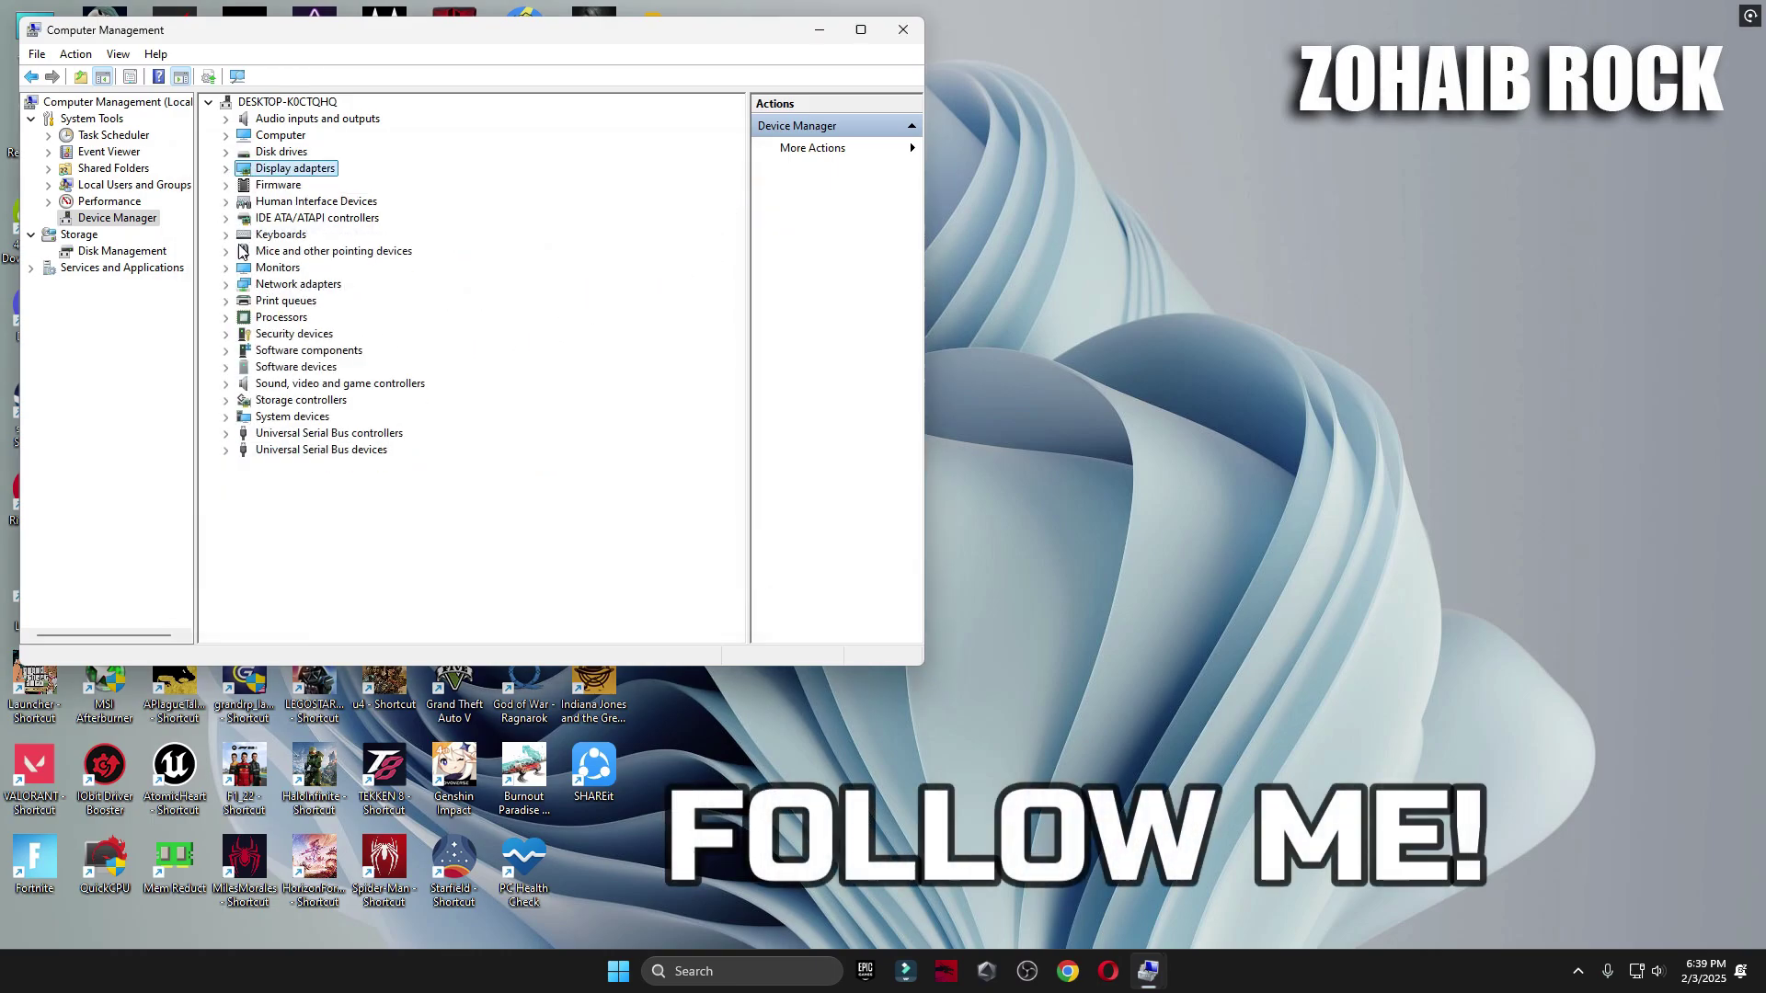
Disable the High precision event timer under System devices and close Computer Management
click(241, 416)
click(226, 416)
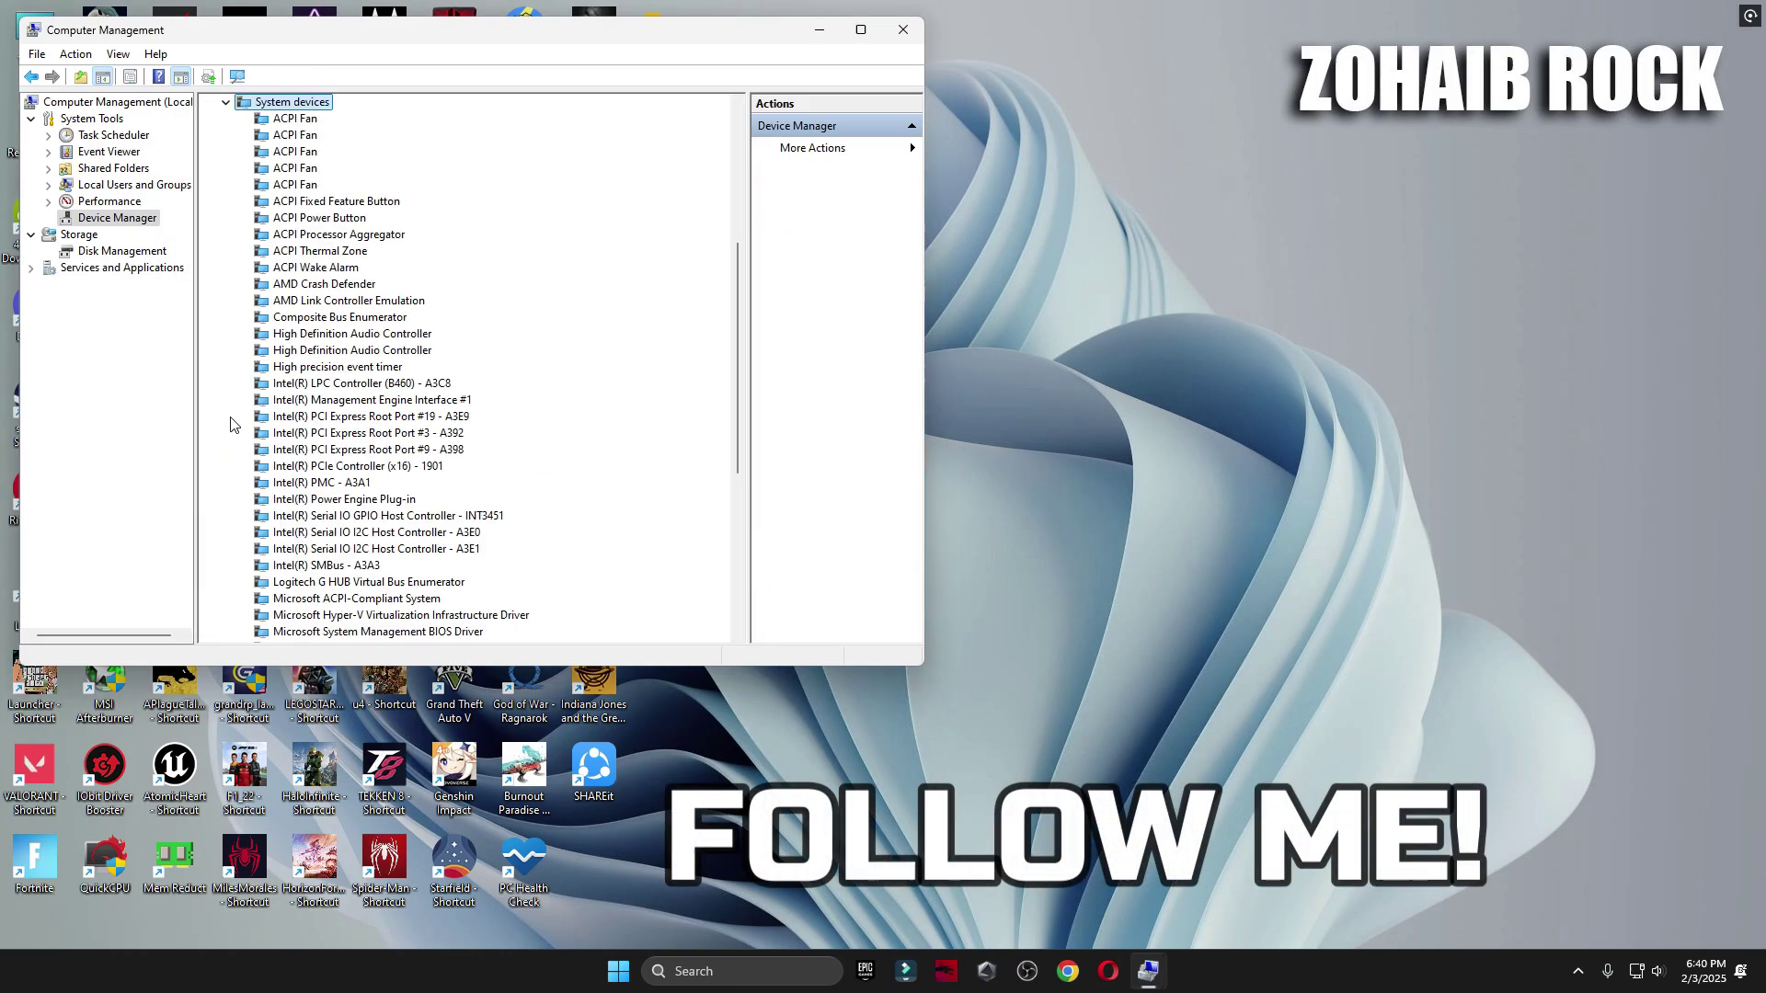
click(333, 368)
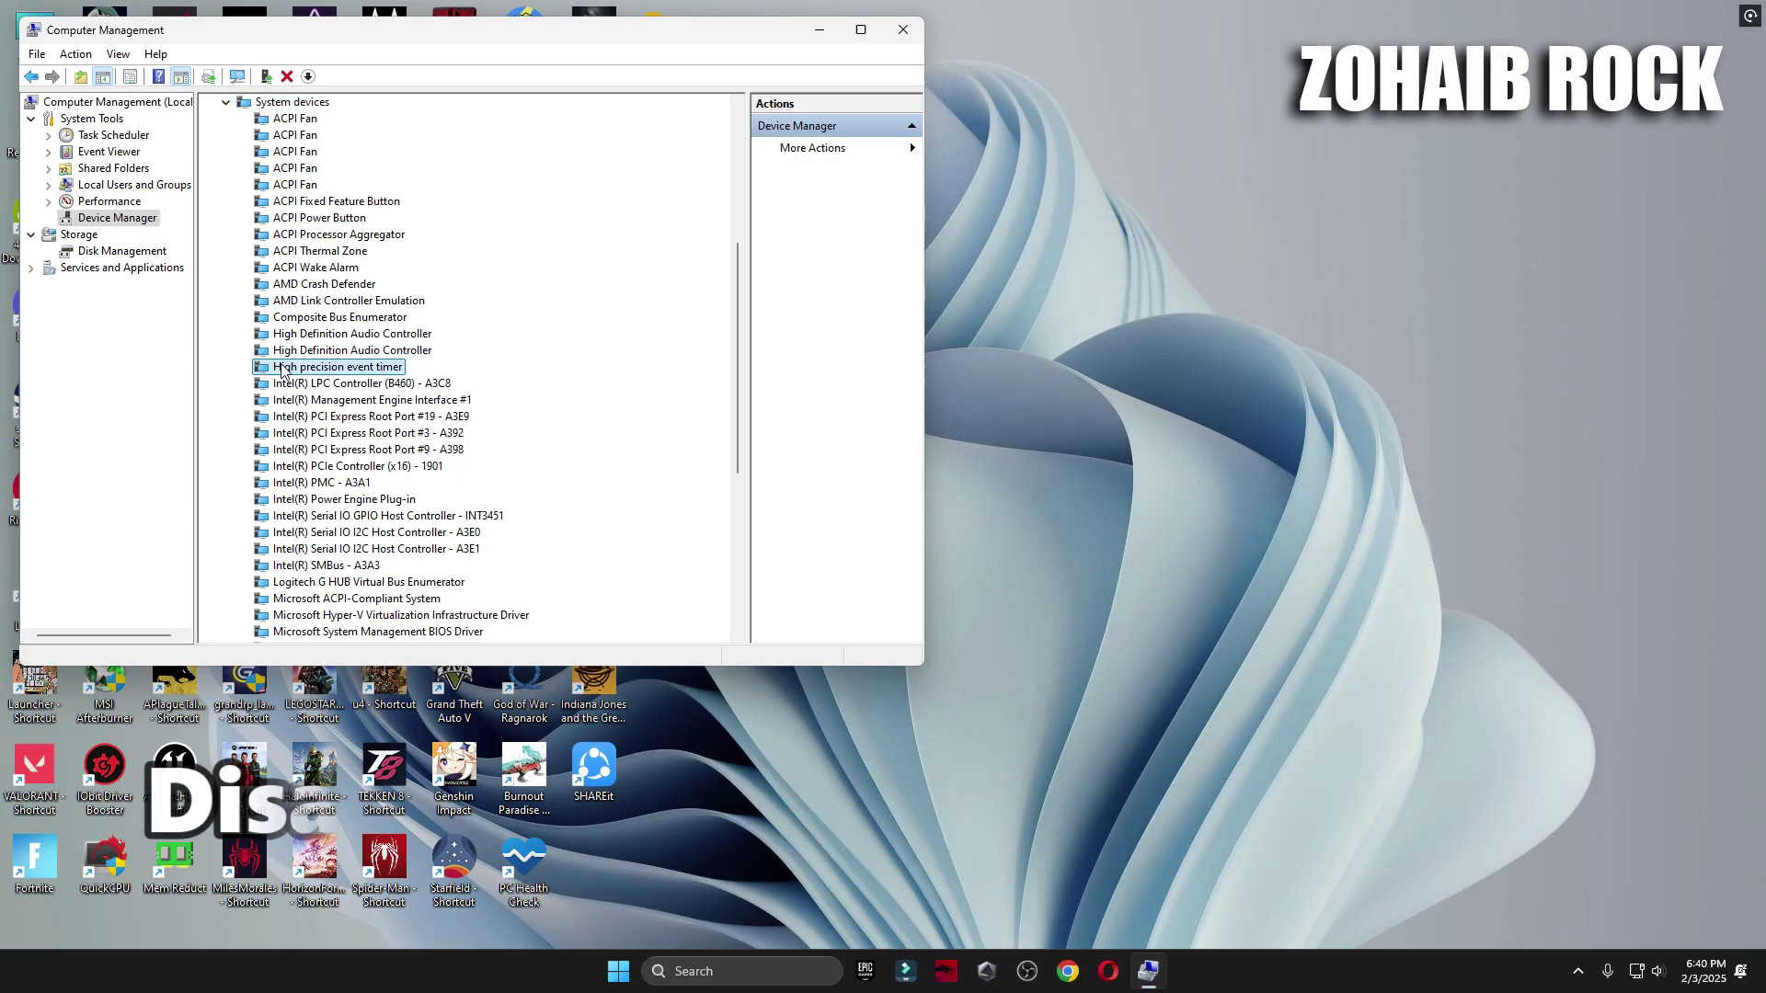
right_click(333, 370)
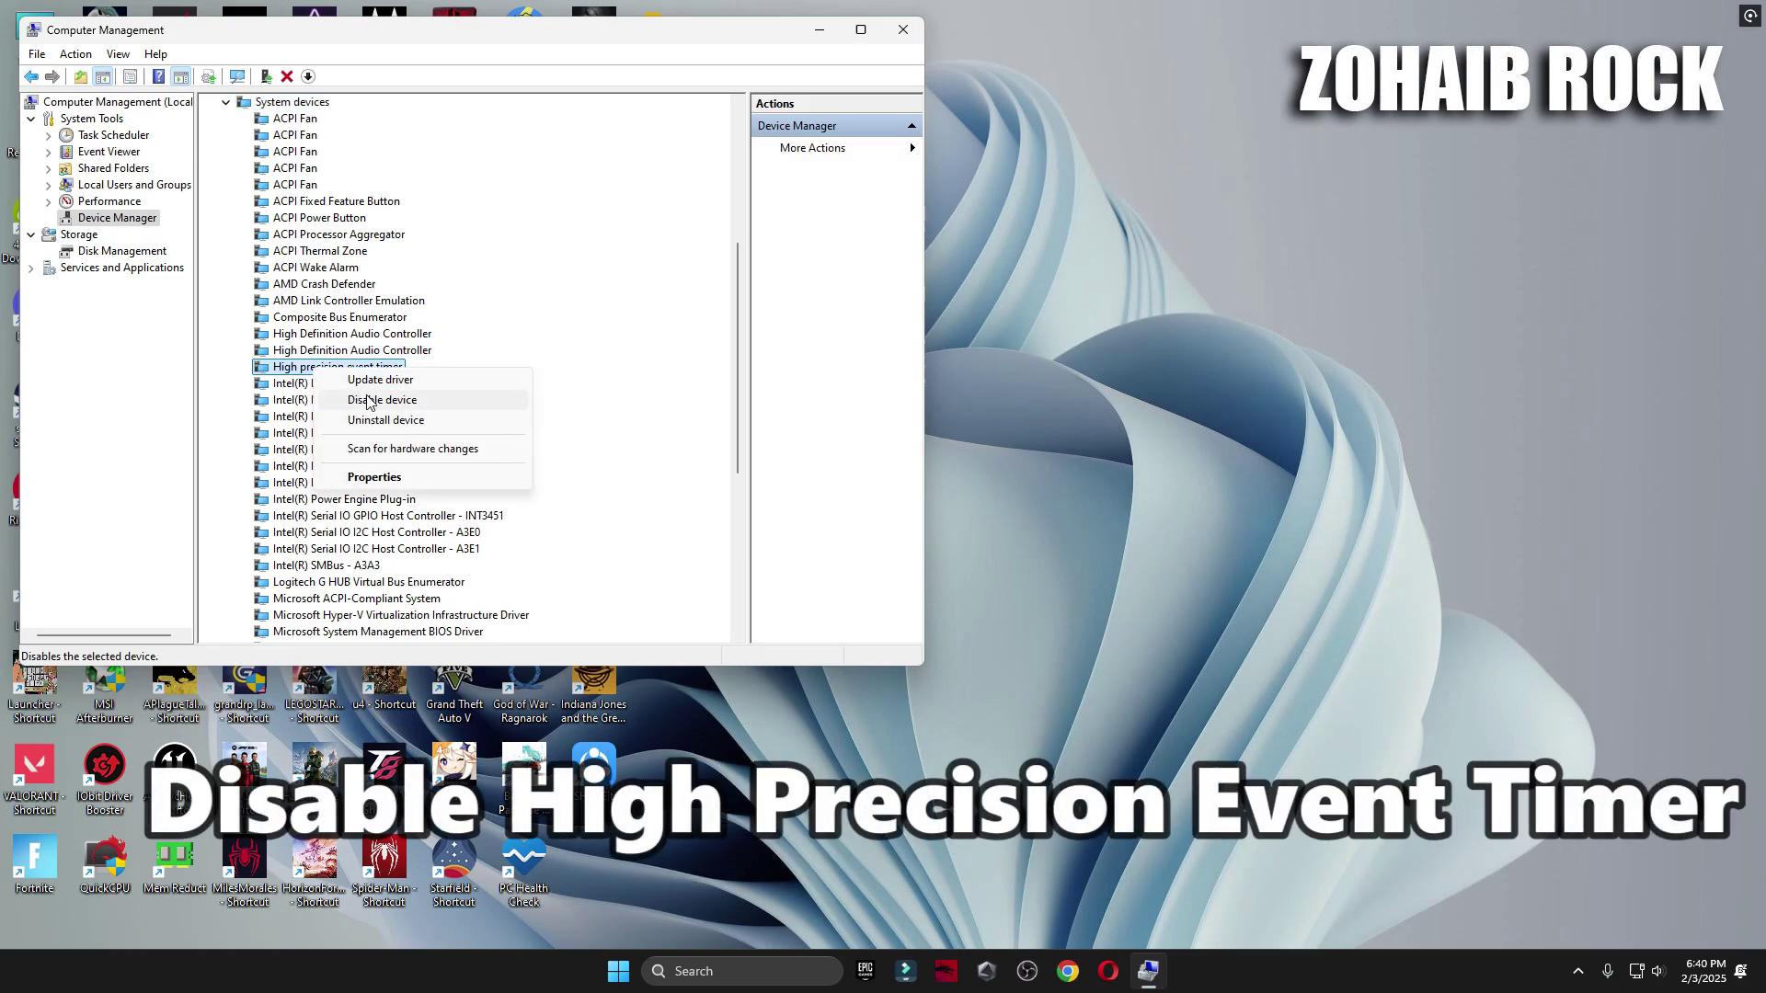
click(371, 402)
click(927, 503)
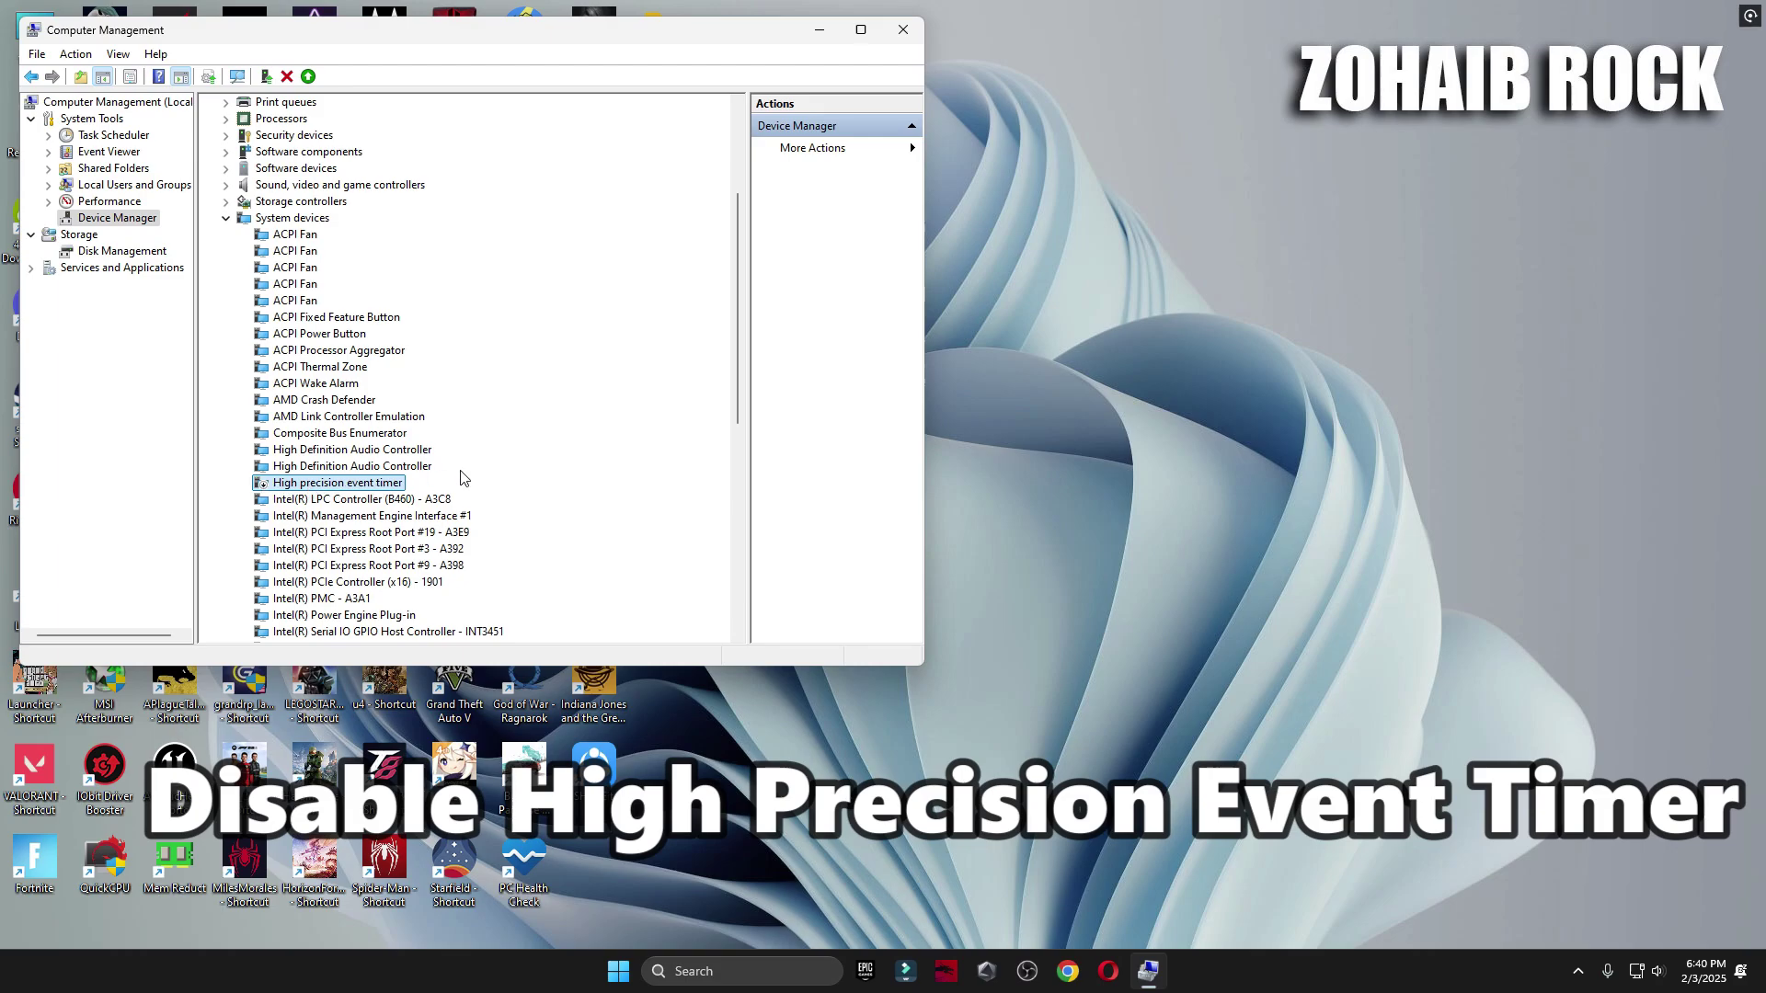
click(904, 29)
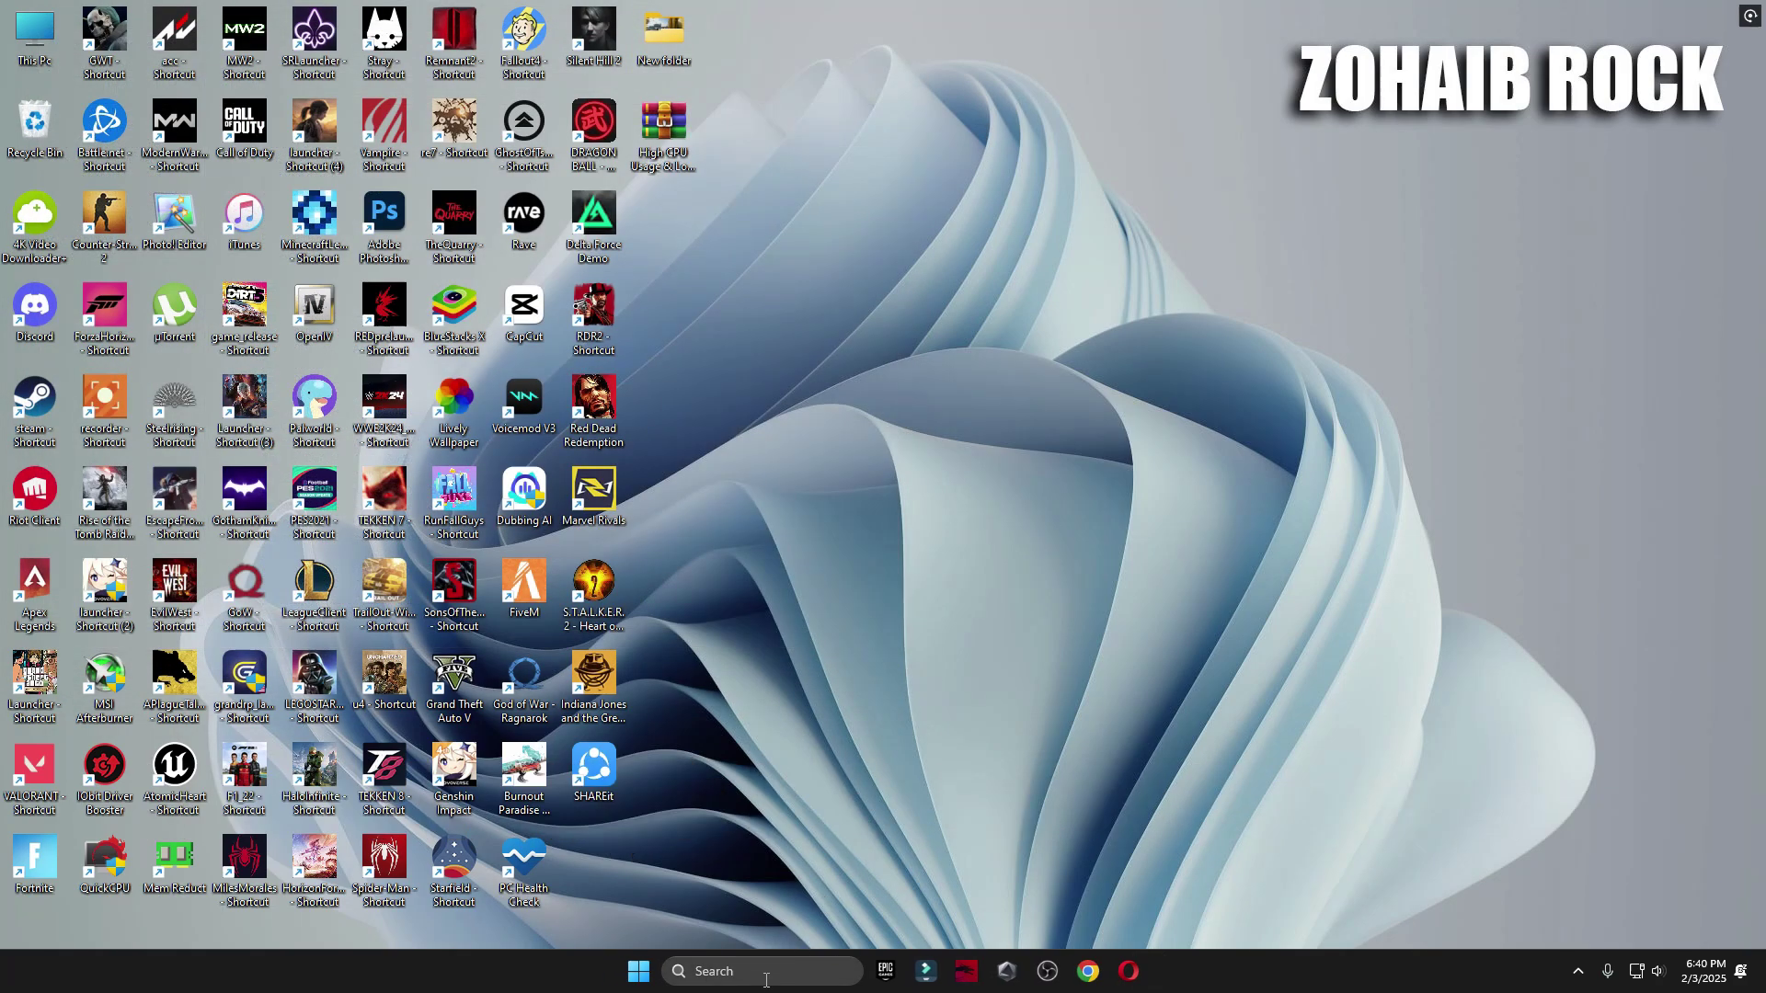
Search for Run and use it to launch the Registry Editor with the command regedit
click(766, 976)
text(run)
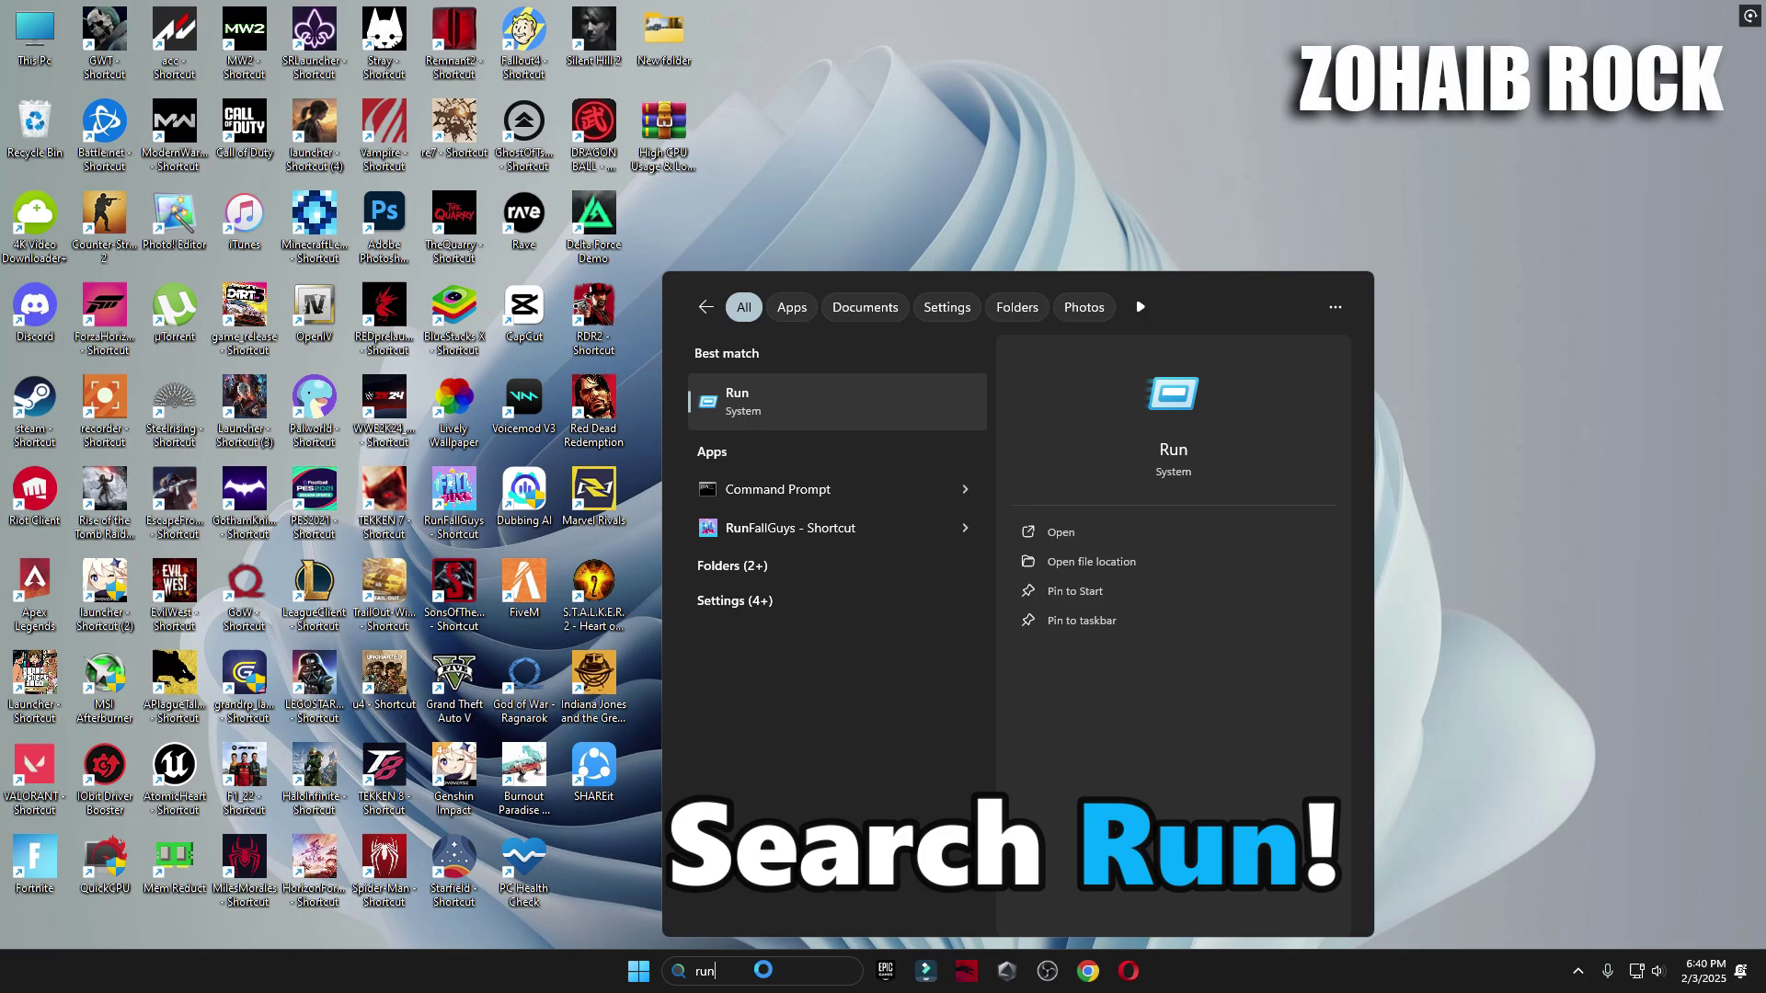
click(742, 423)
drag(304, 758, 1133, 281)
text(regedit)
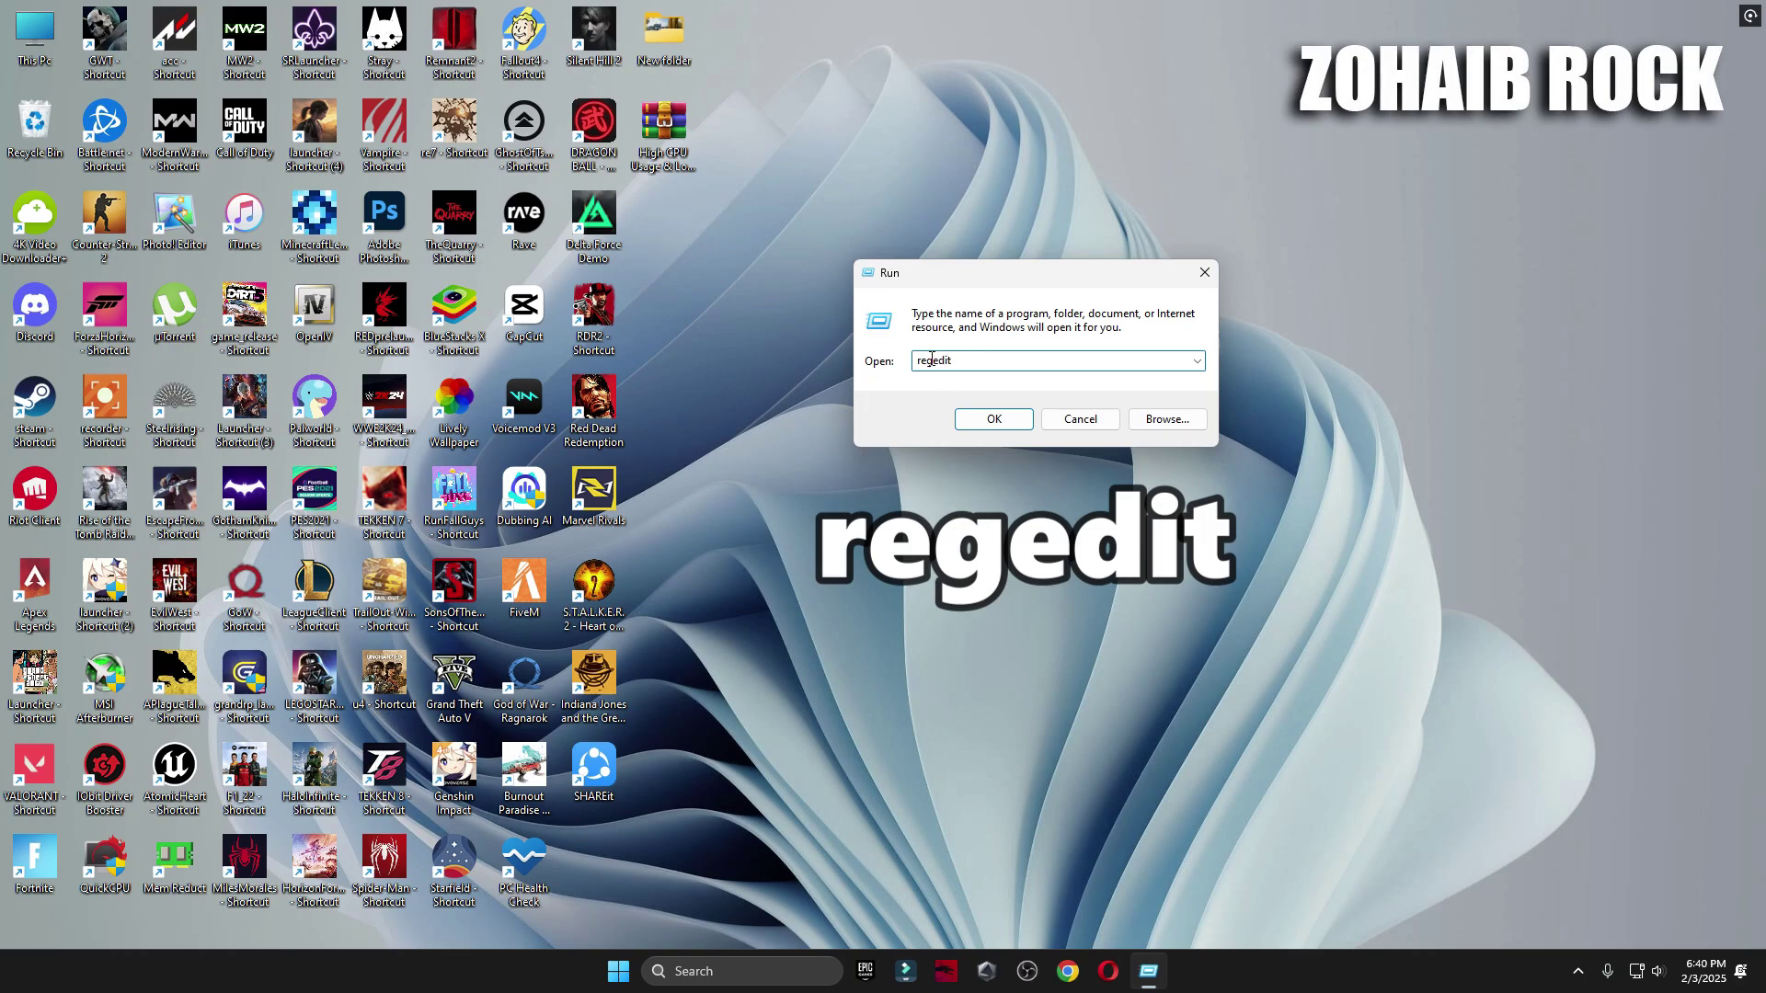
click(994, 421)
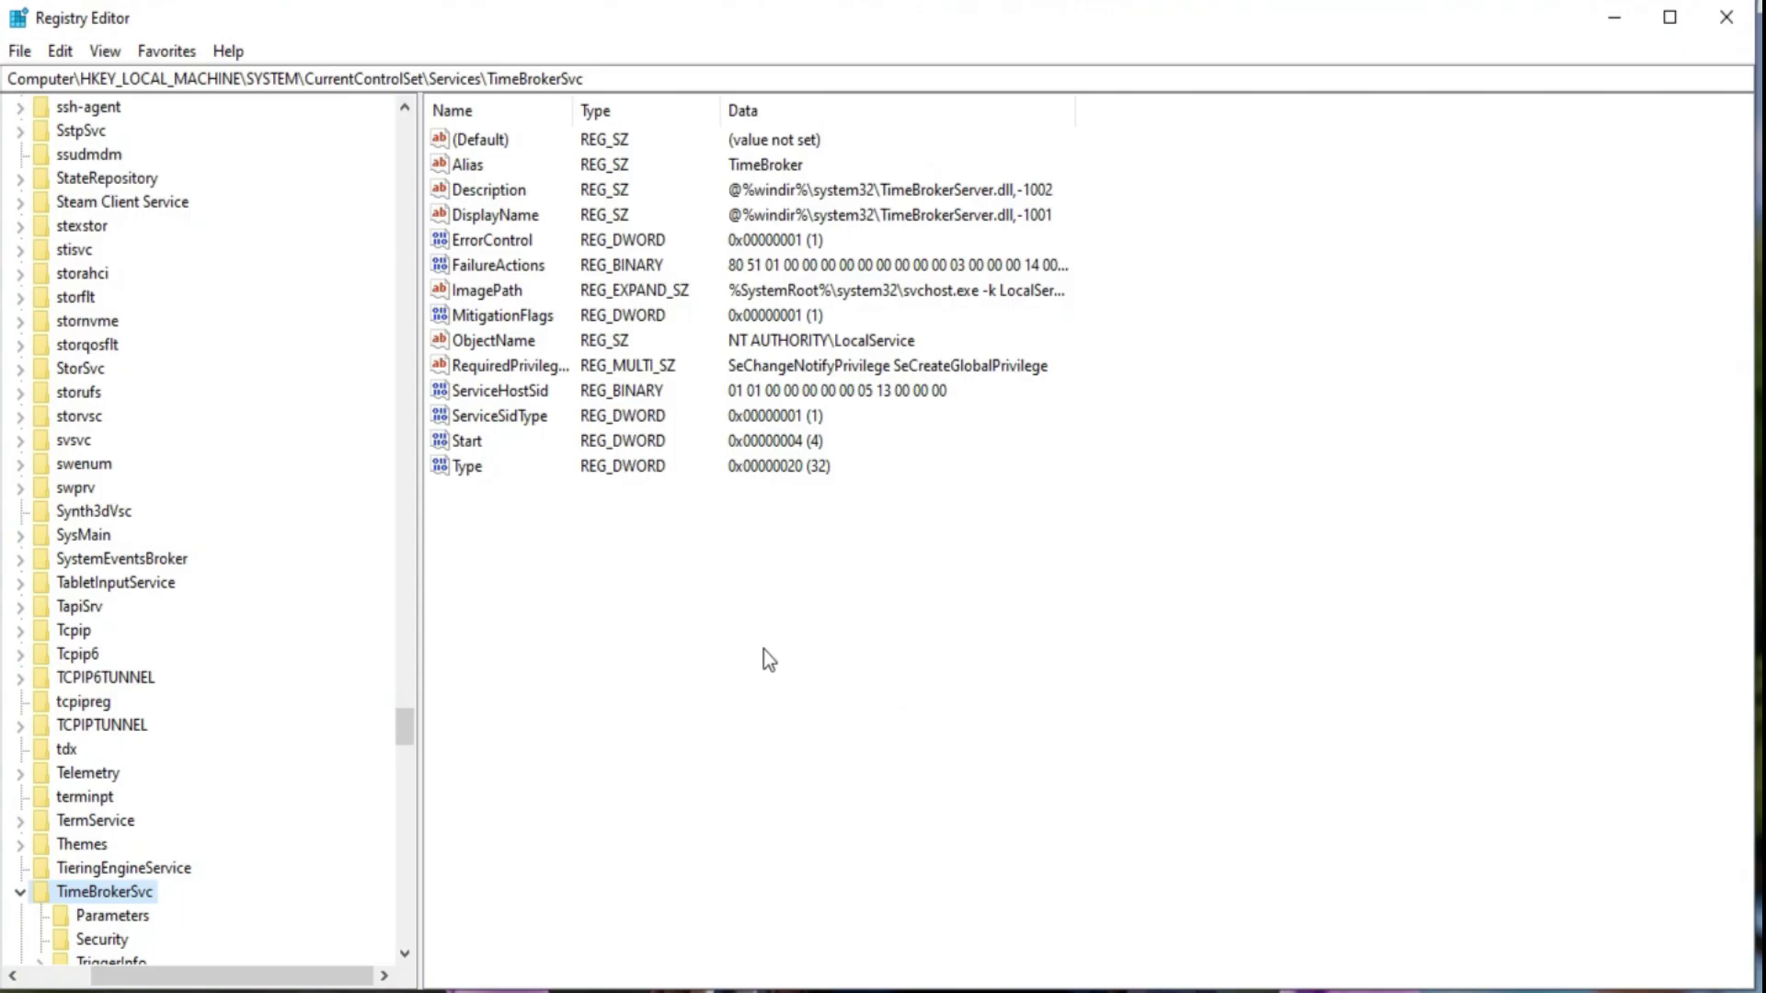
Widen the registry key tree and expand HKEY_LOCAL_MACHINE\SYSTEM\CurrentControlSet\Services
drag(411, 728, 387, 143)
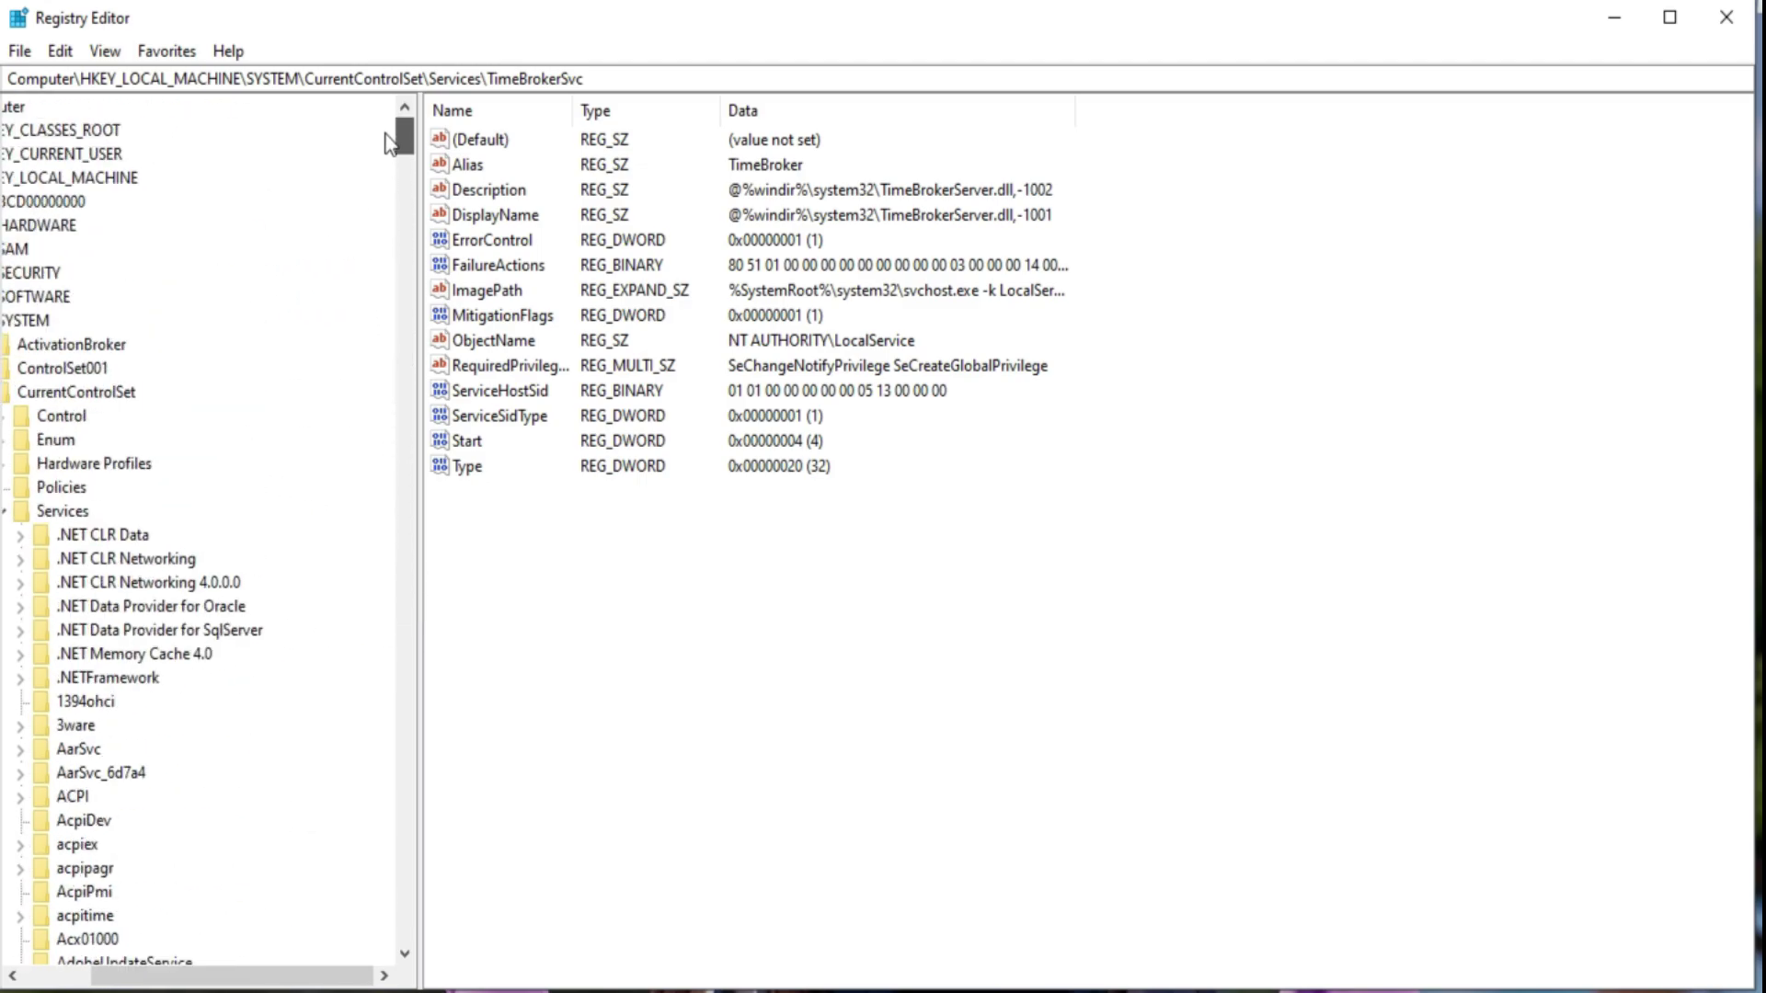
drag(420, 664, 570, 656)
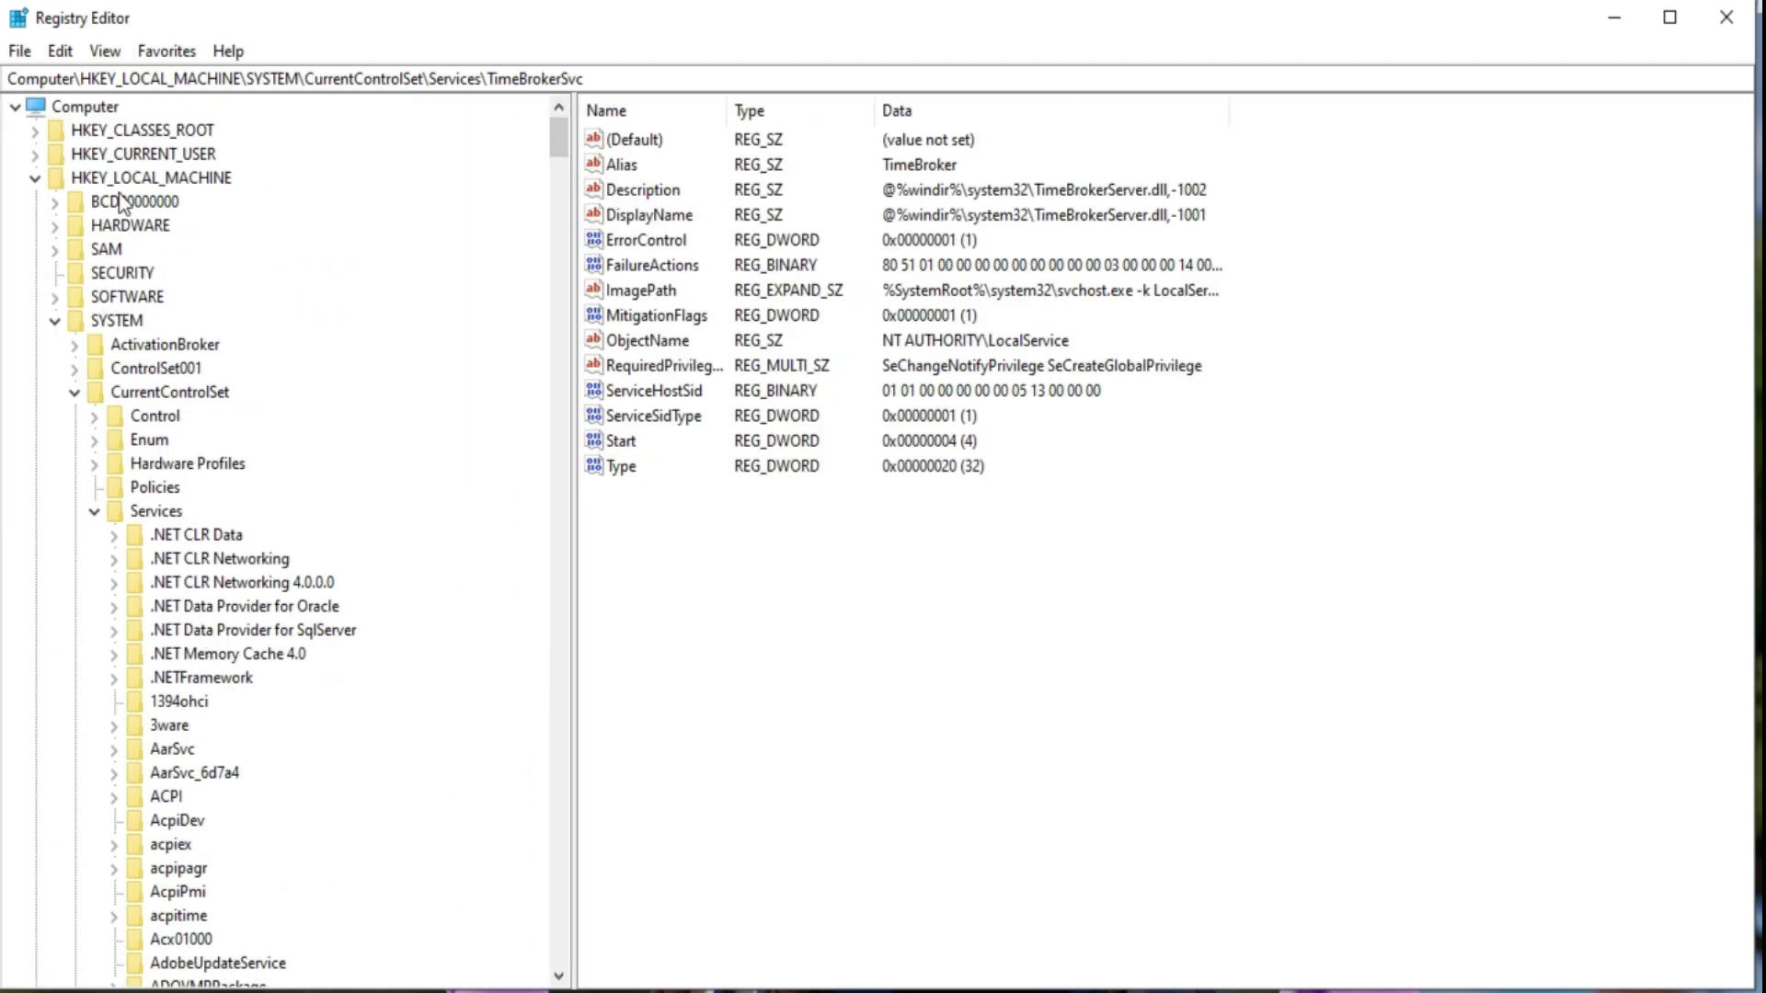
click(76, 189)
click(37, 179)
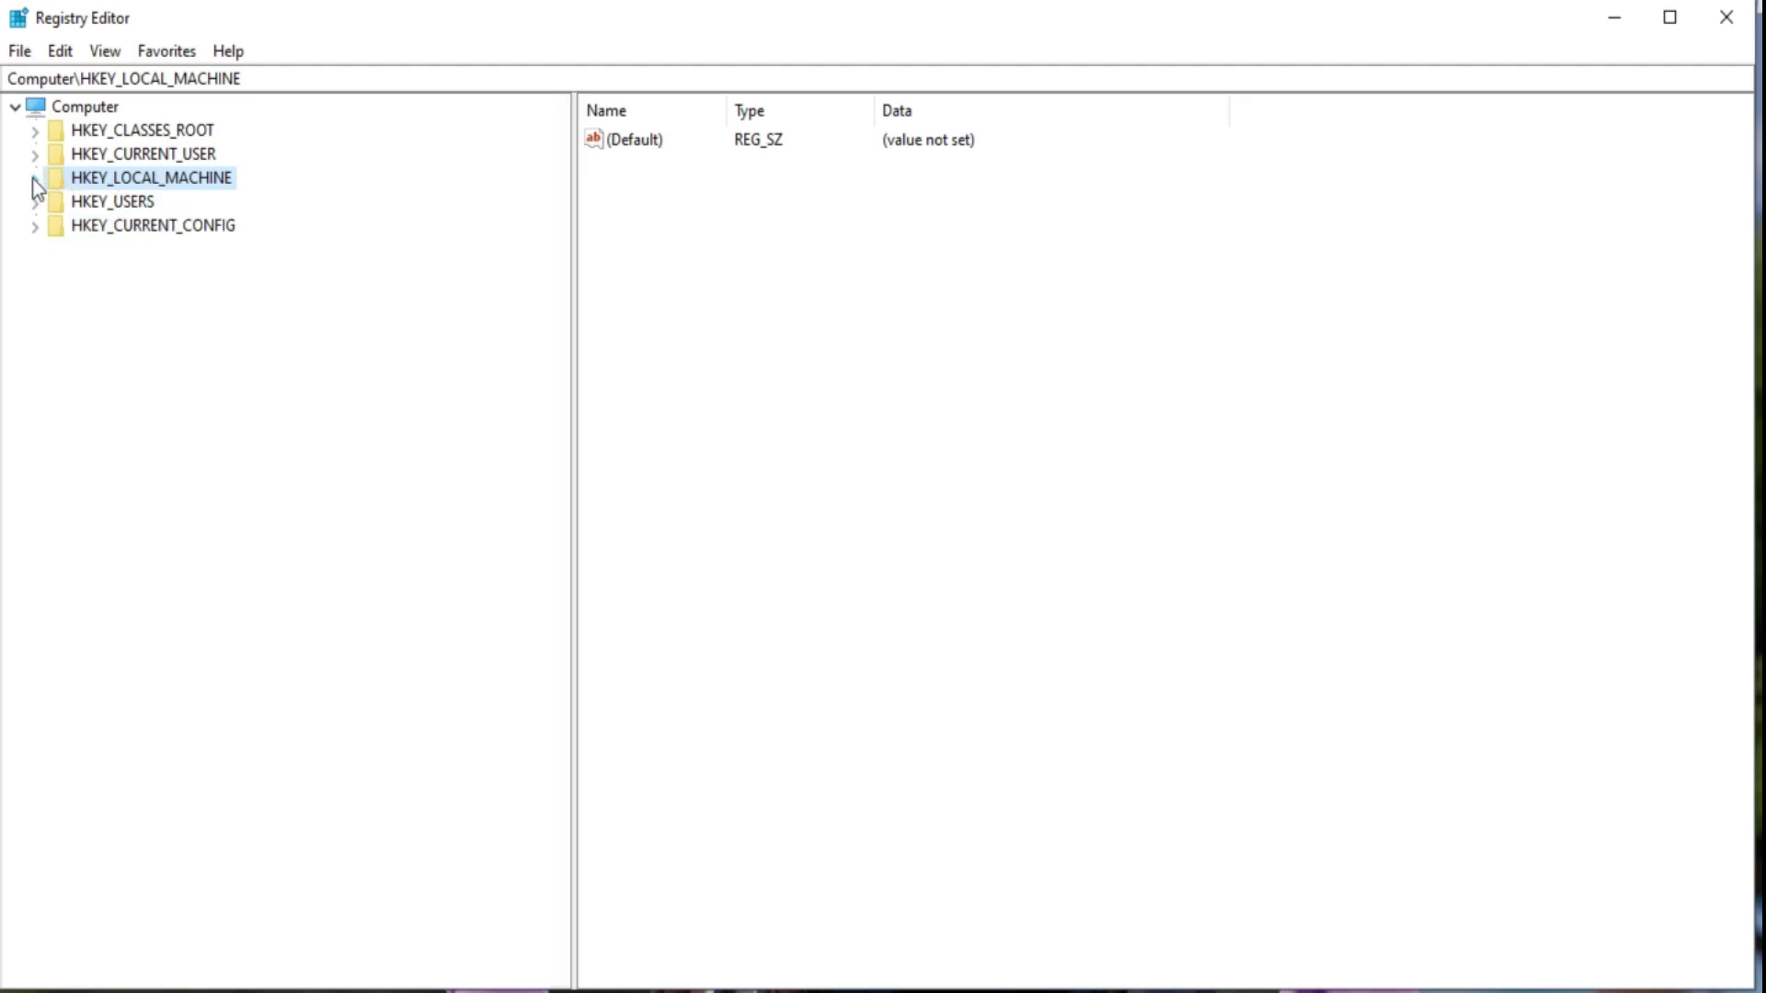
click(38, 178)
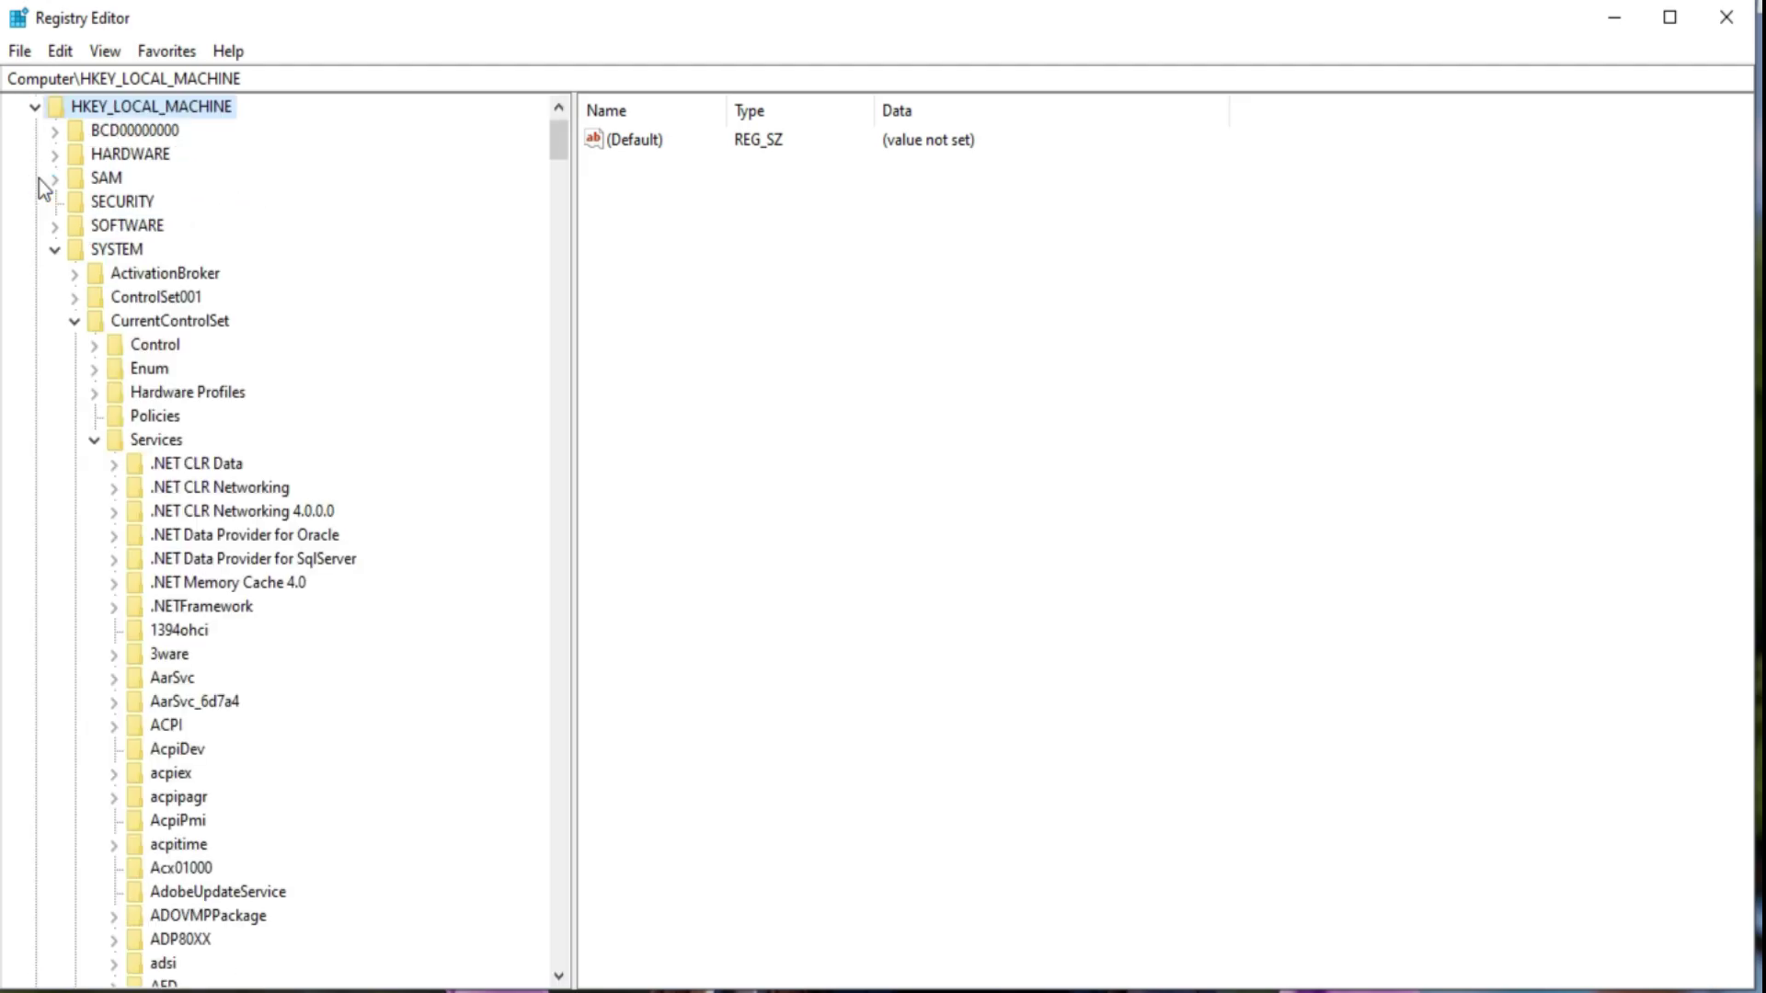
click(98, 250)
click(55, 250)
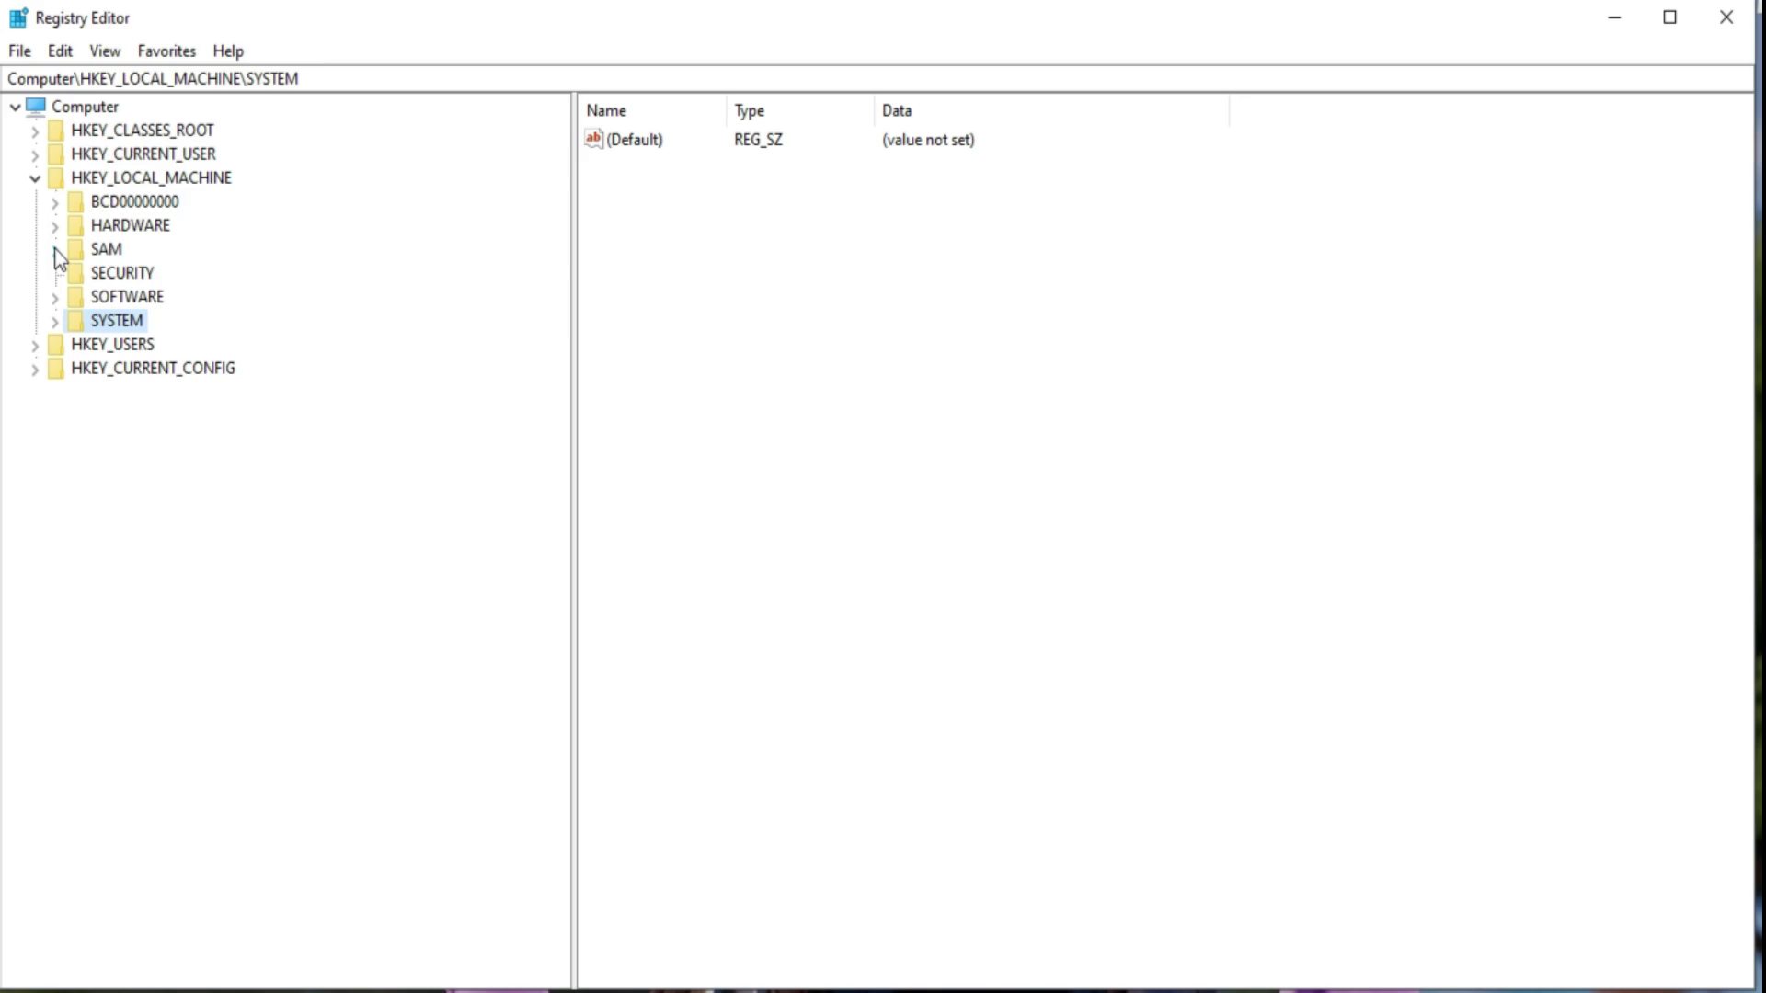
click(55, 321)
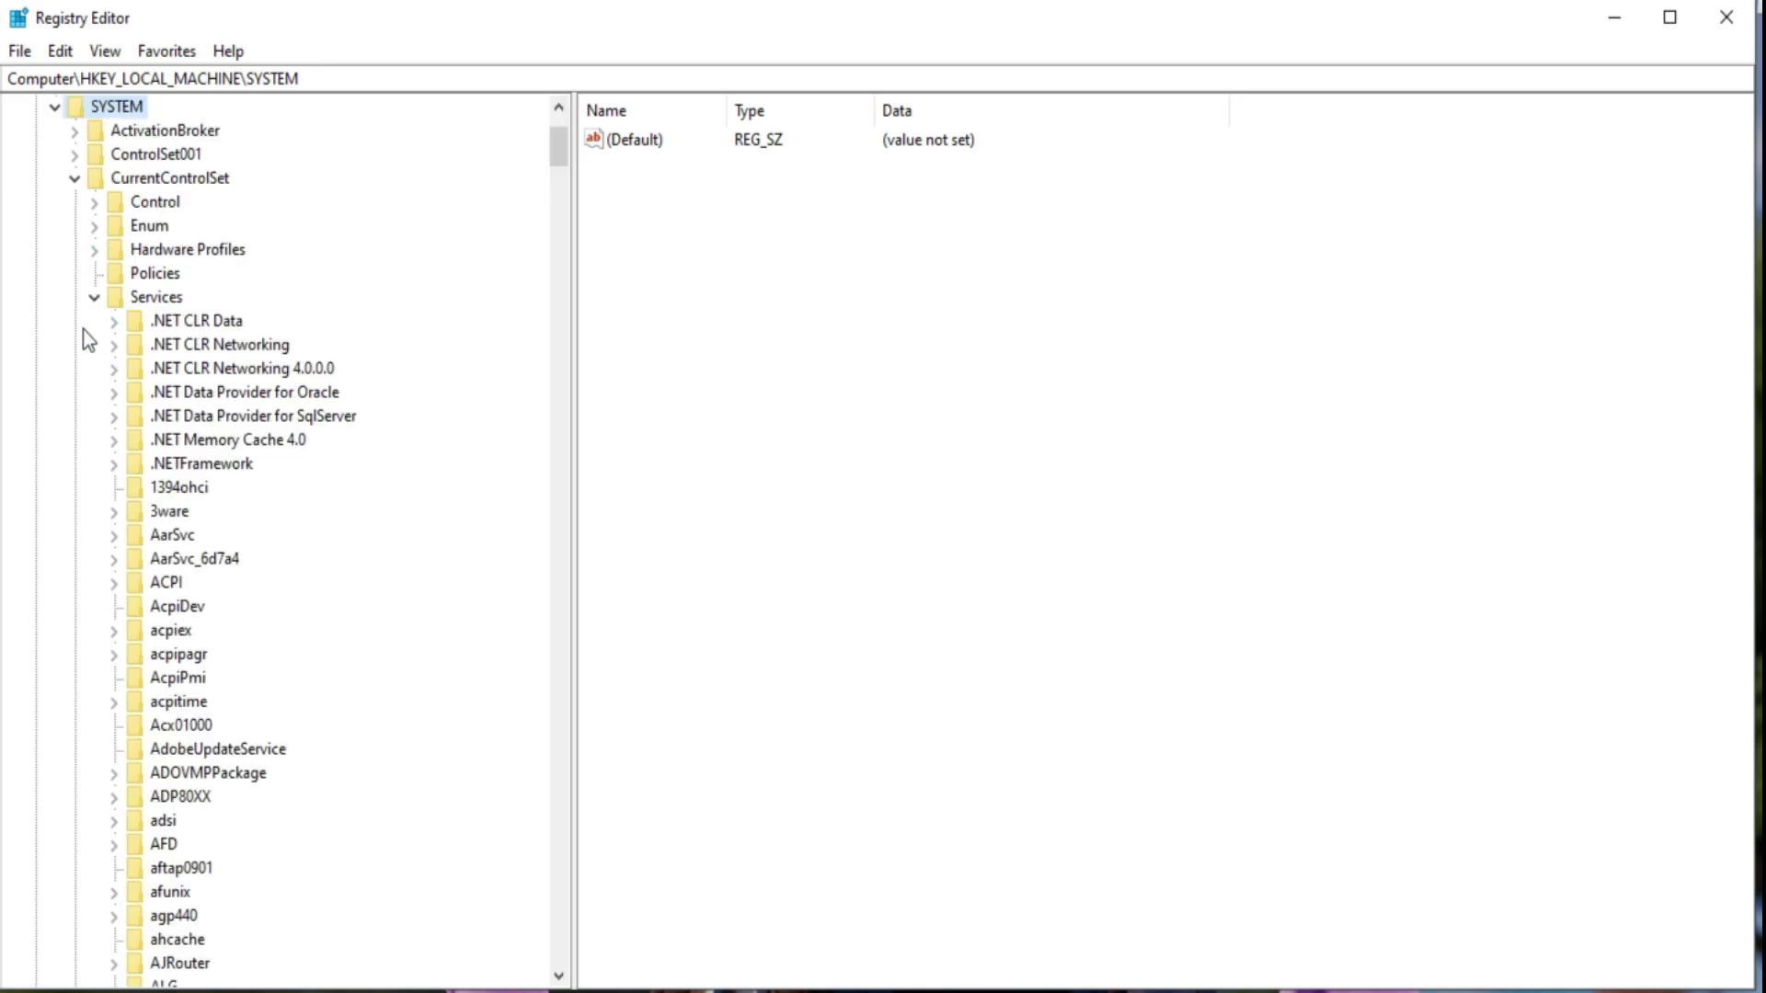
click(169, 299)
click(92, 298)
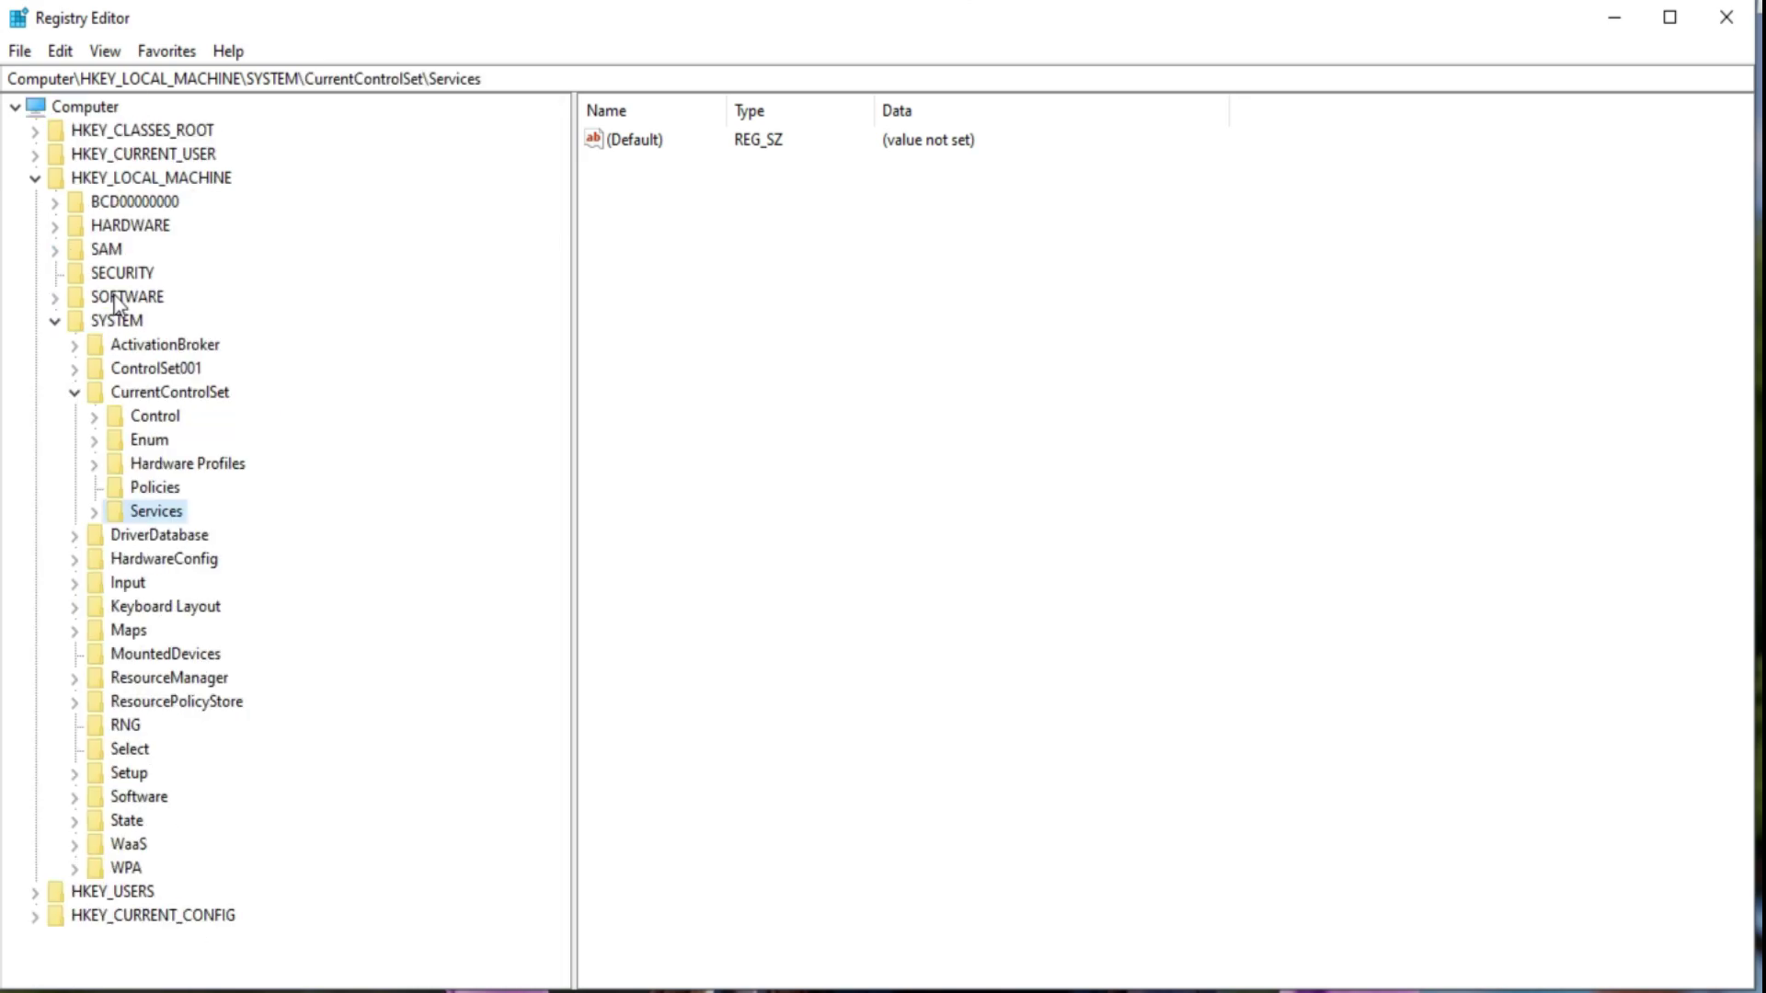
click(95, 511)
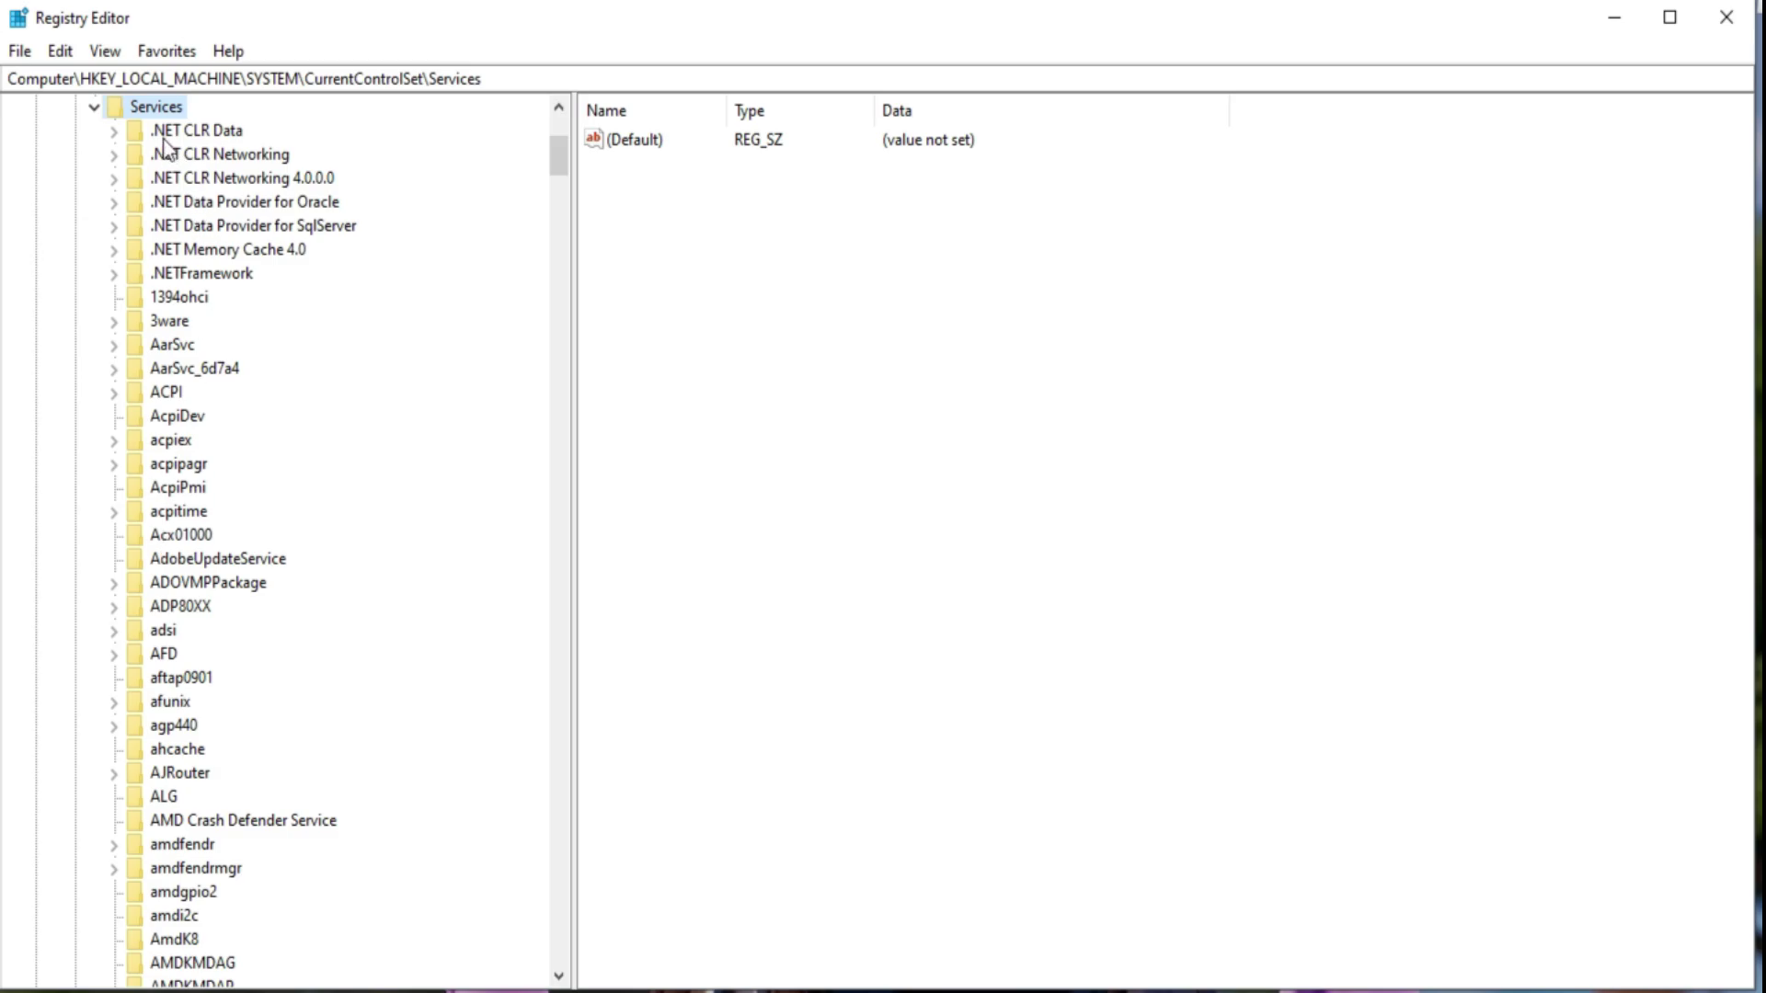
Select the TimeBrokerSvc key under Services and collapse its subkeys
drag(555, 173, 658, 765)
click(142, 707)
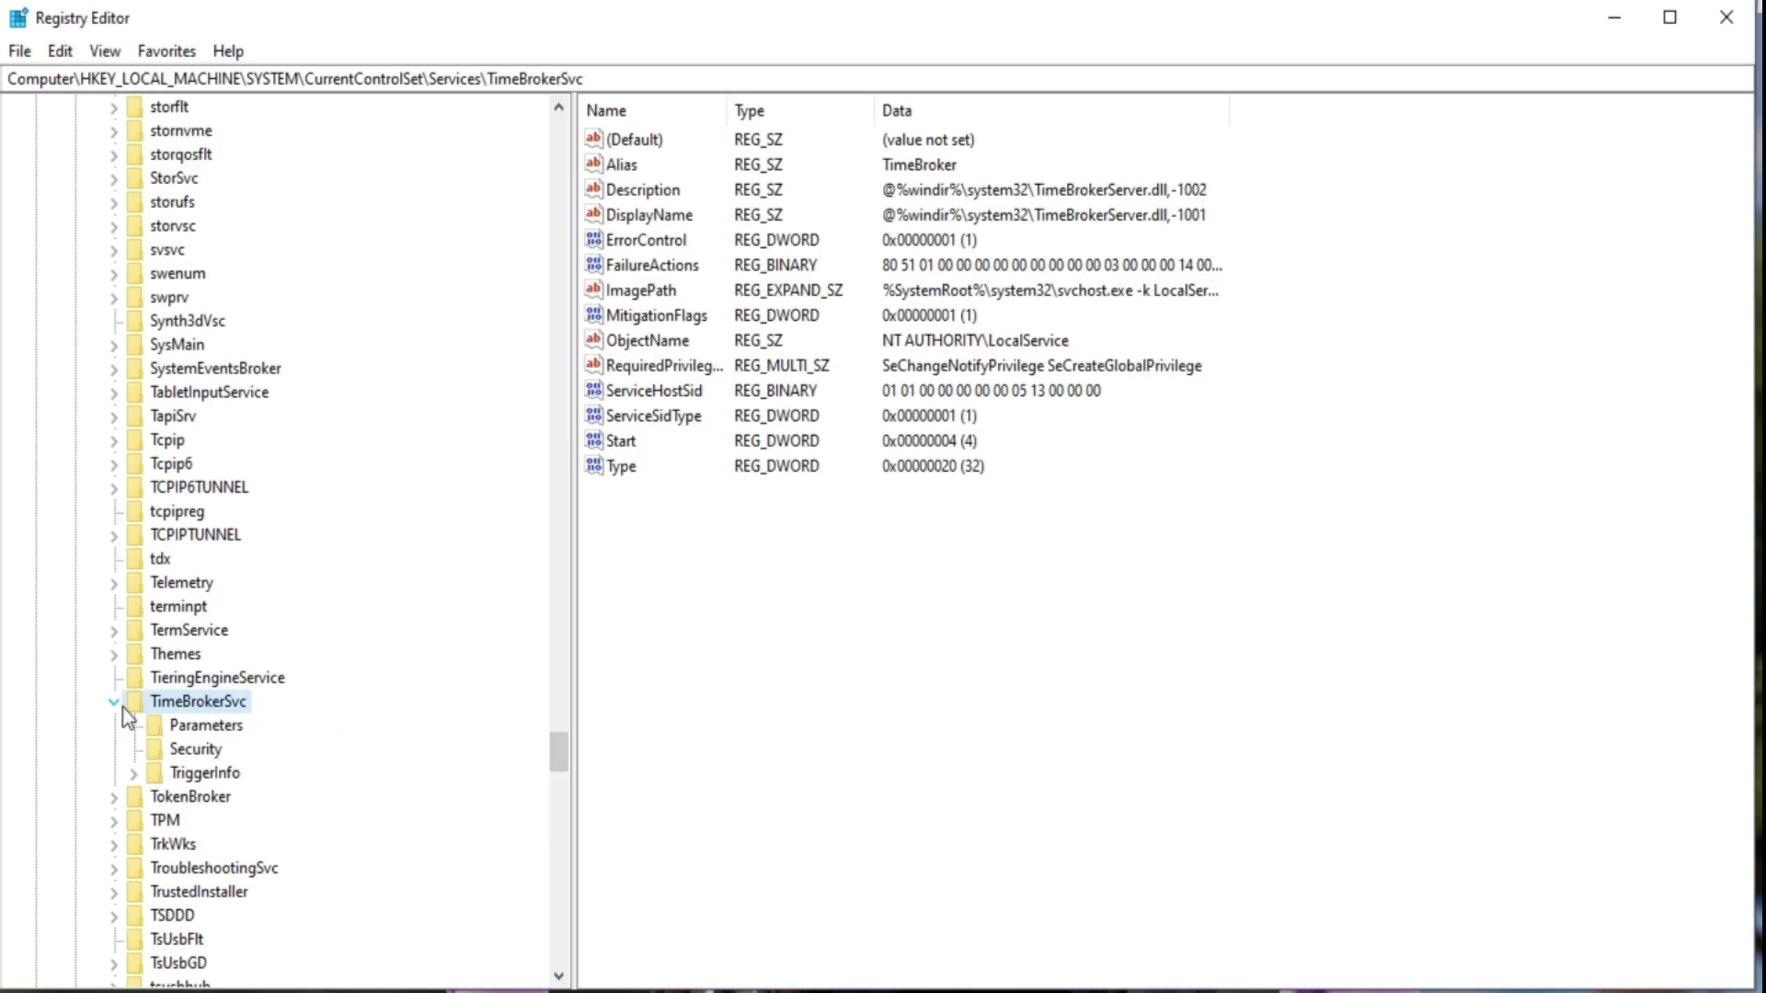
click(123, 708)
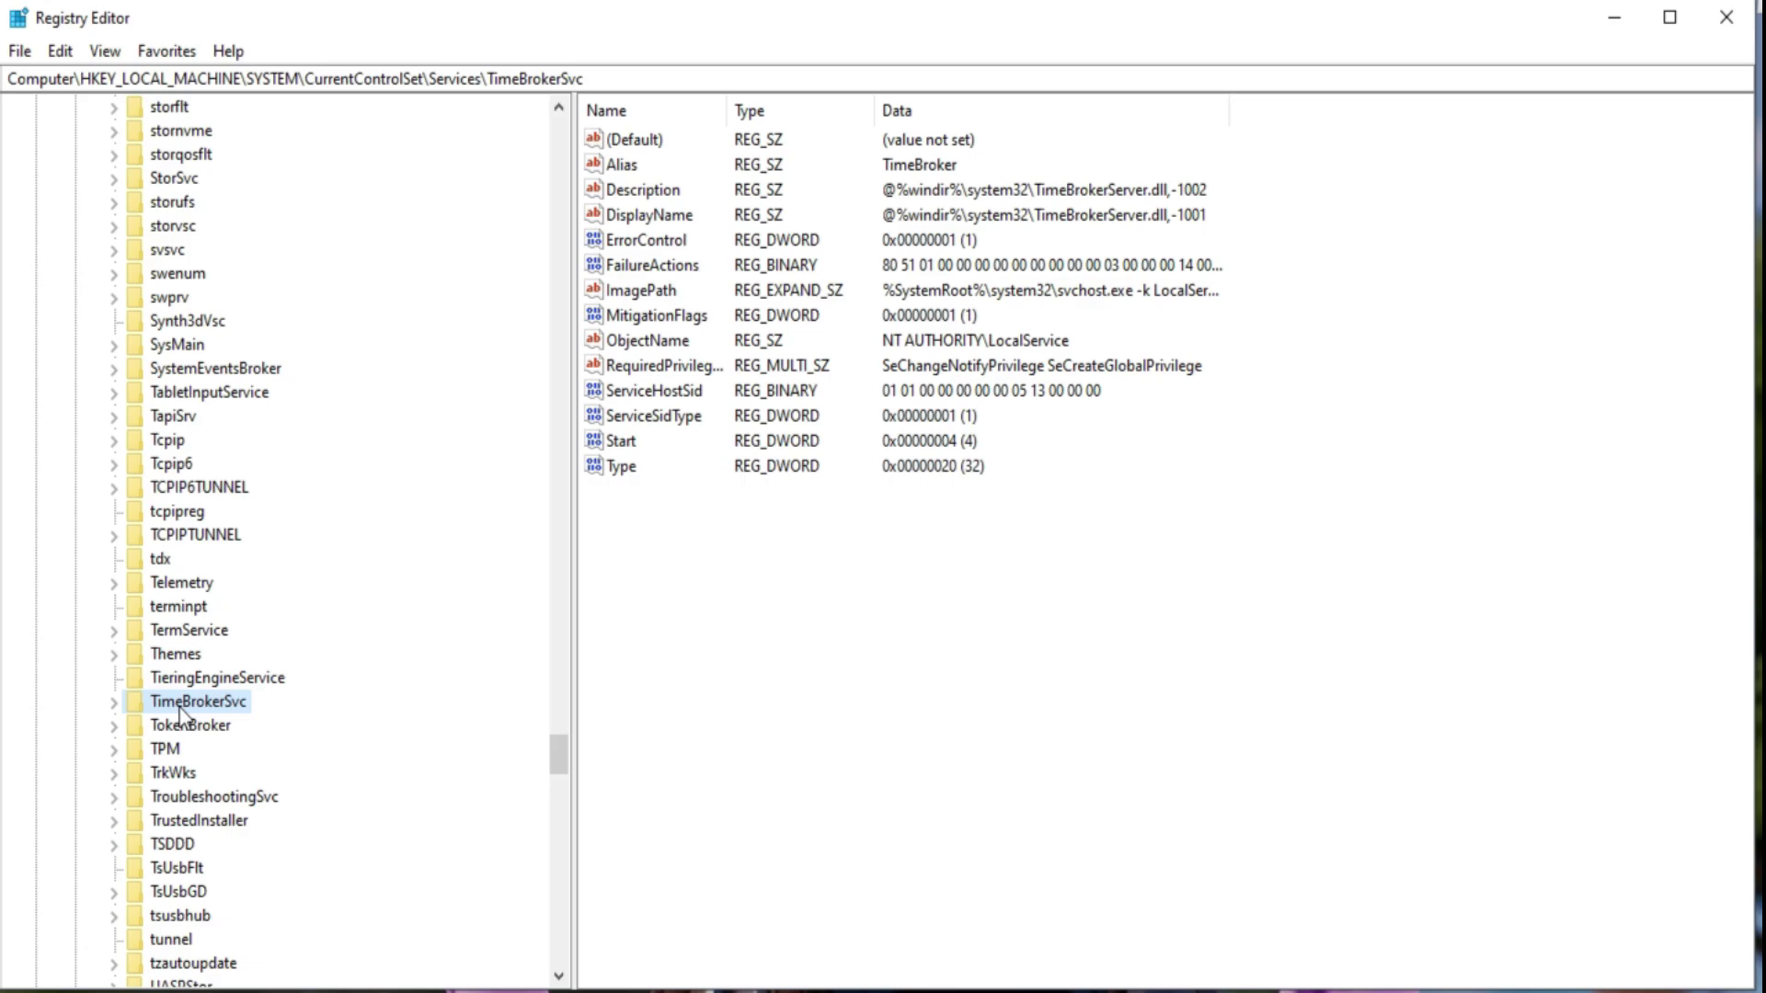
Set the Start DWORD of TimeBrokerSvc to 4 in hexadecimal and confirm the value
click(621, 442)
double_click(615, 444)
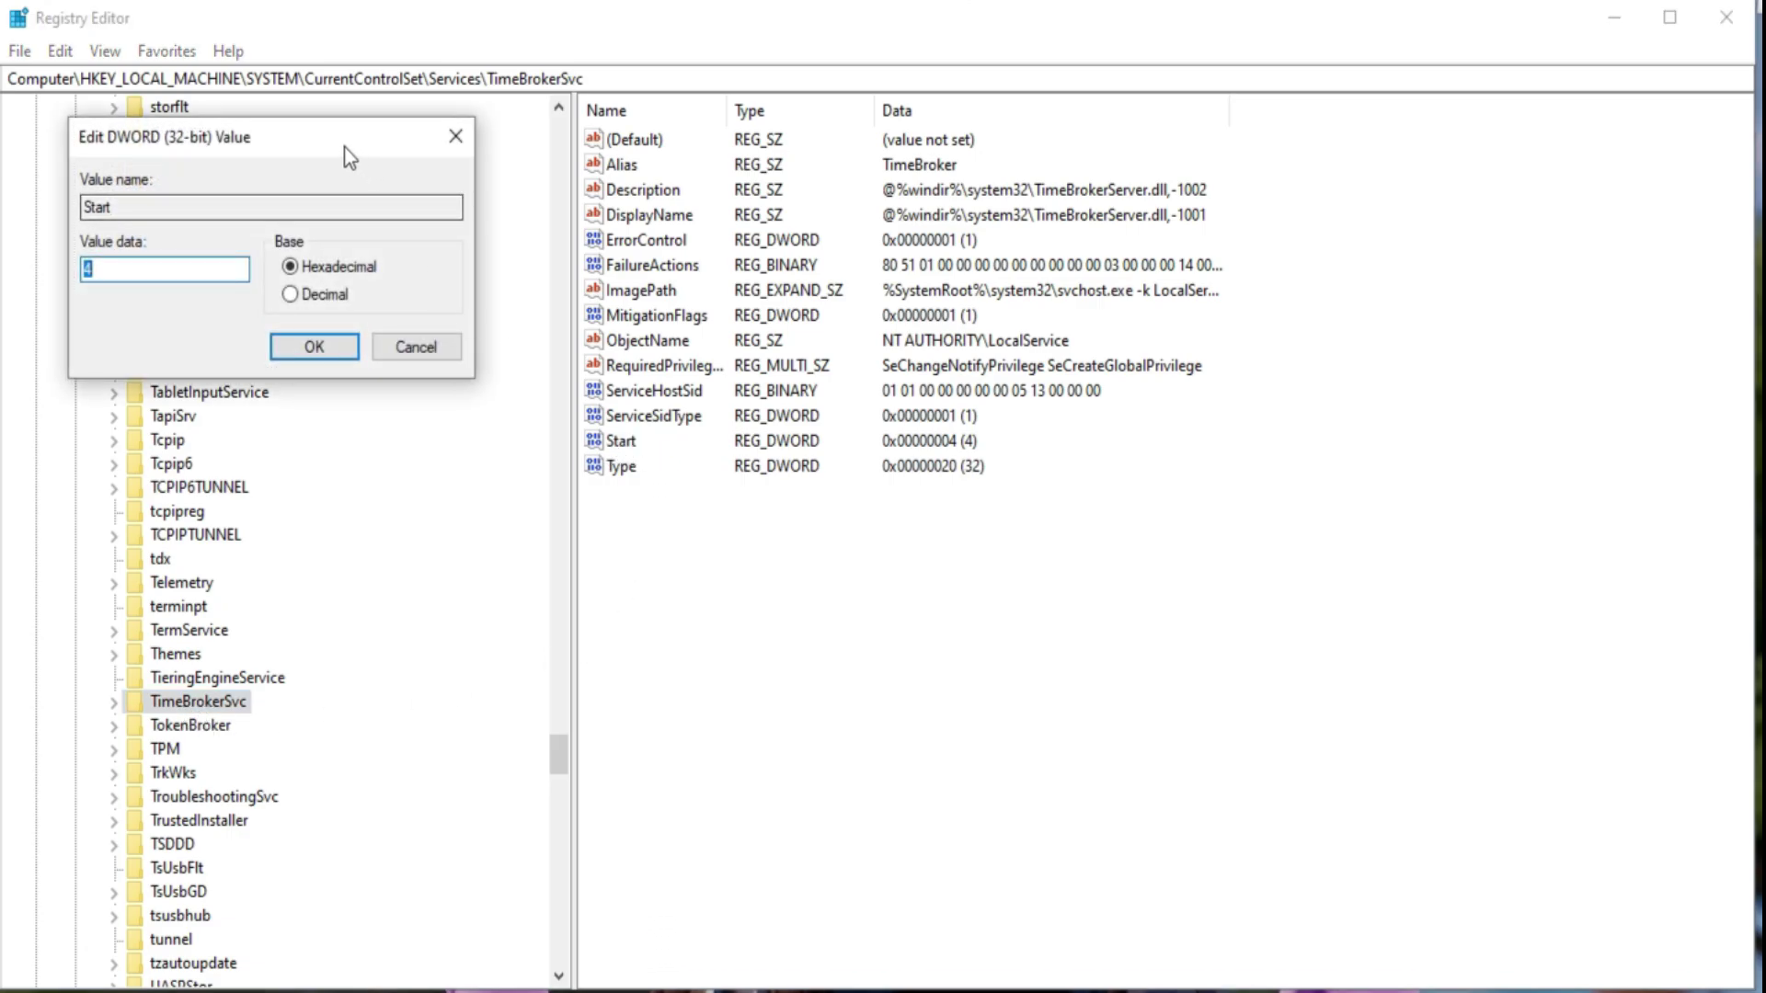
drag(344, 146, 1553, 197)
click(1344, 322)
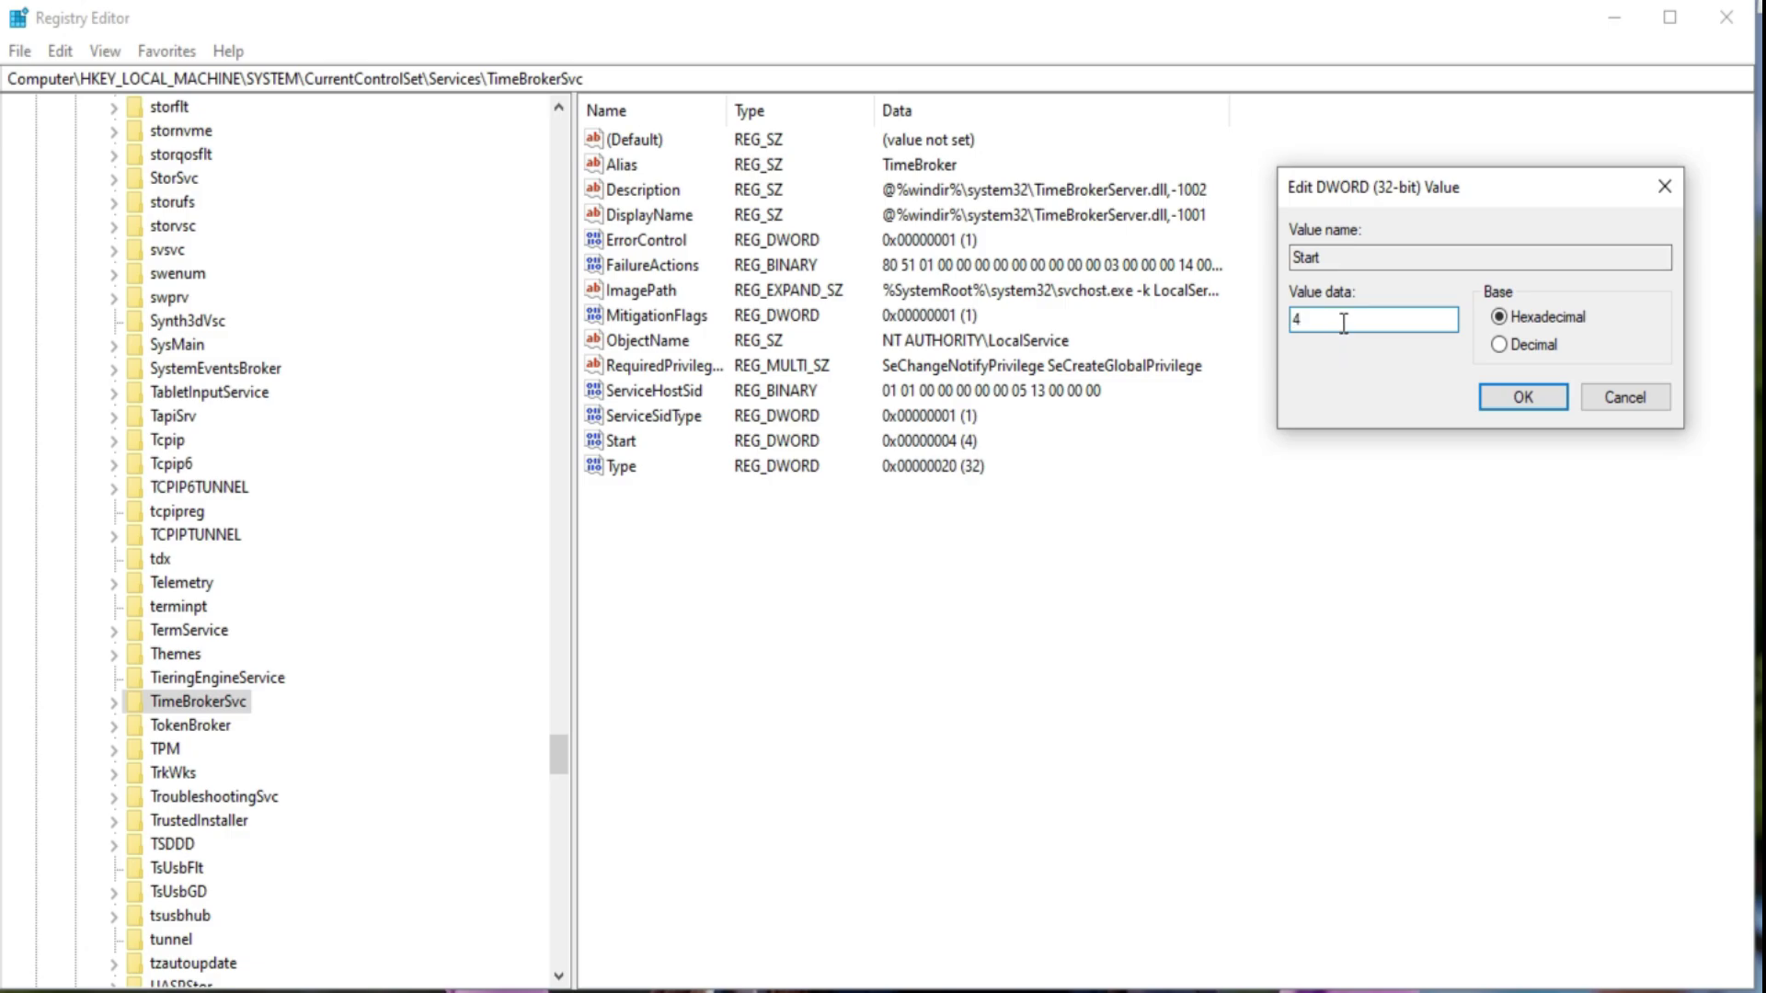
click(1328, 319)
key(BackSpace)
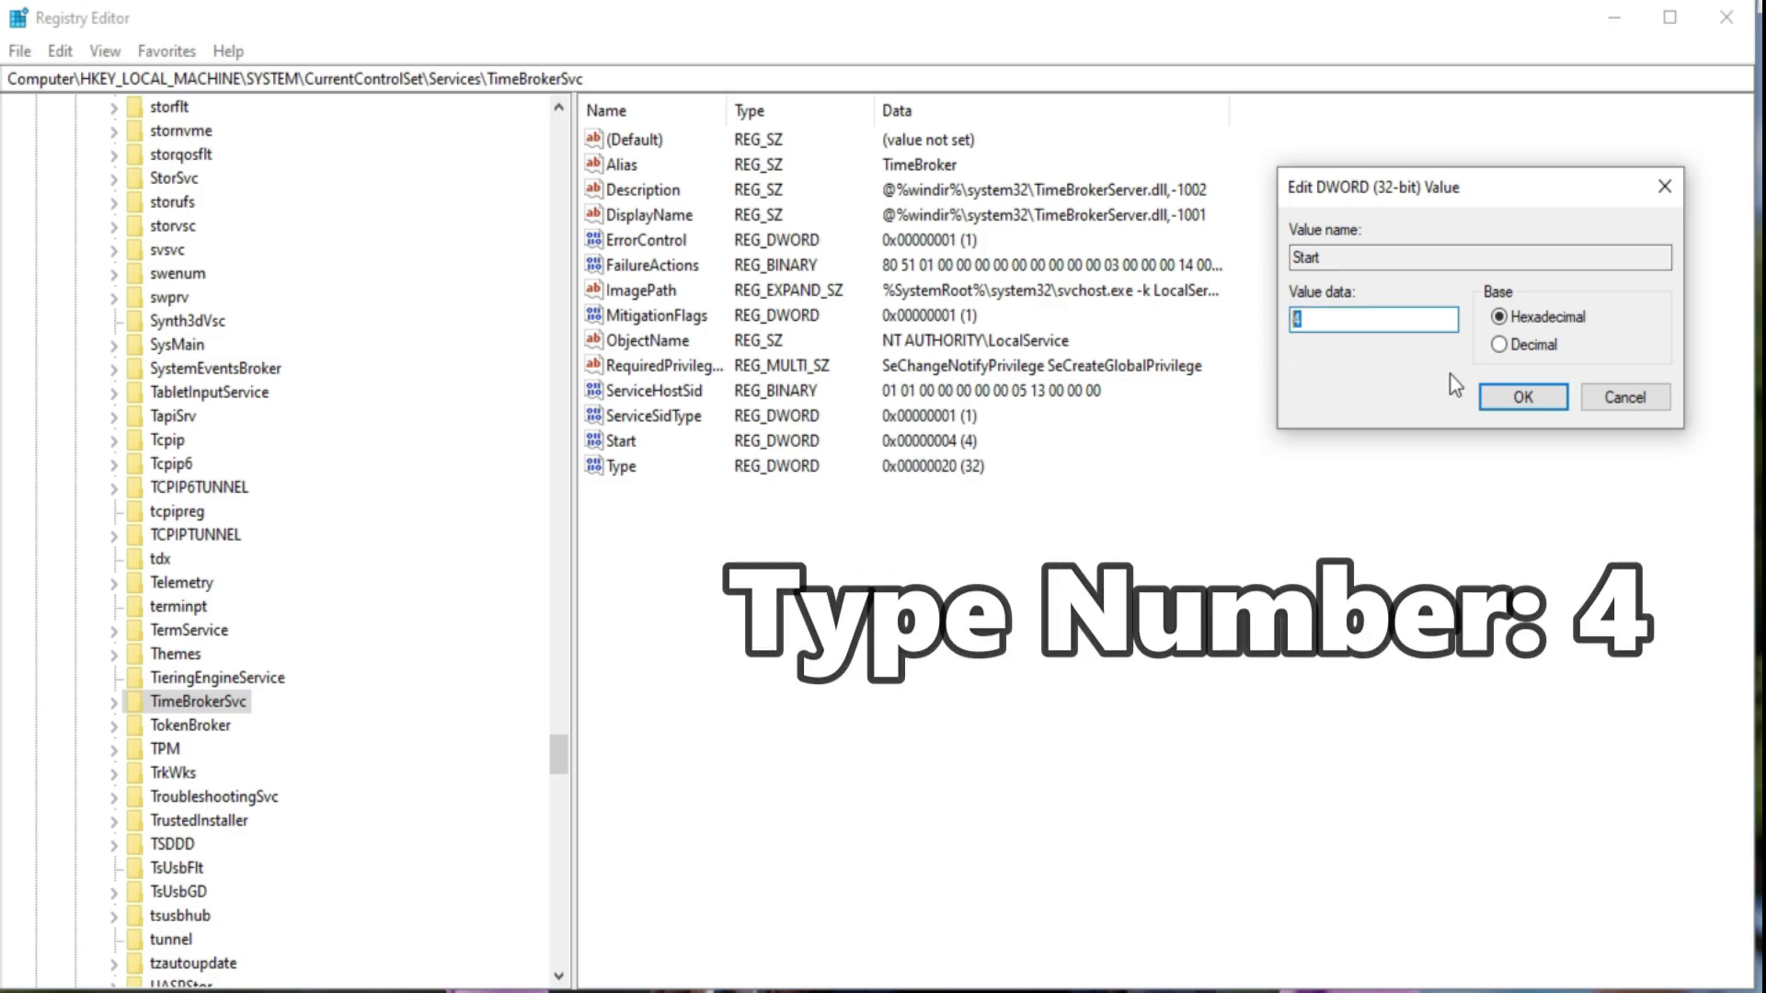
text(4)
click(1523, 397)
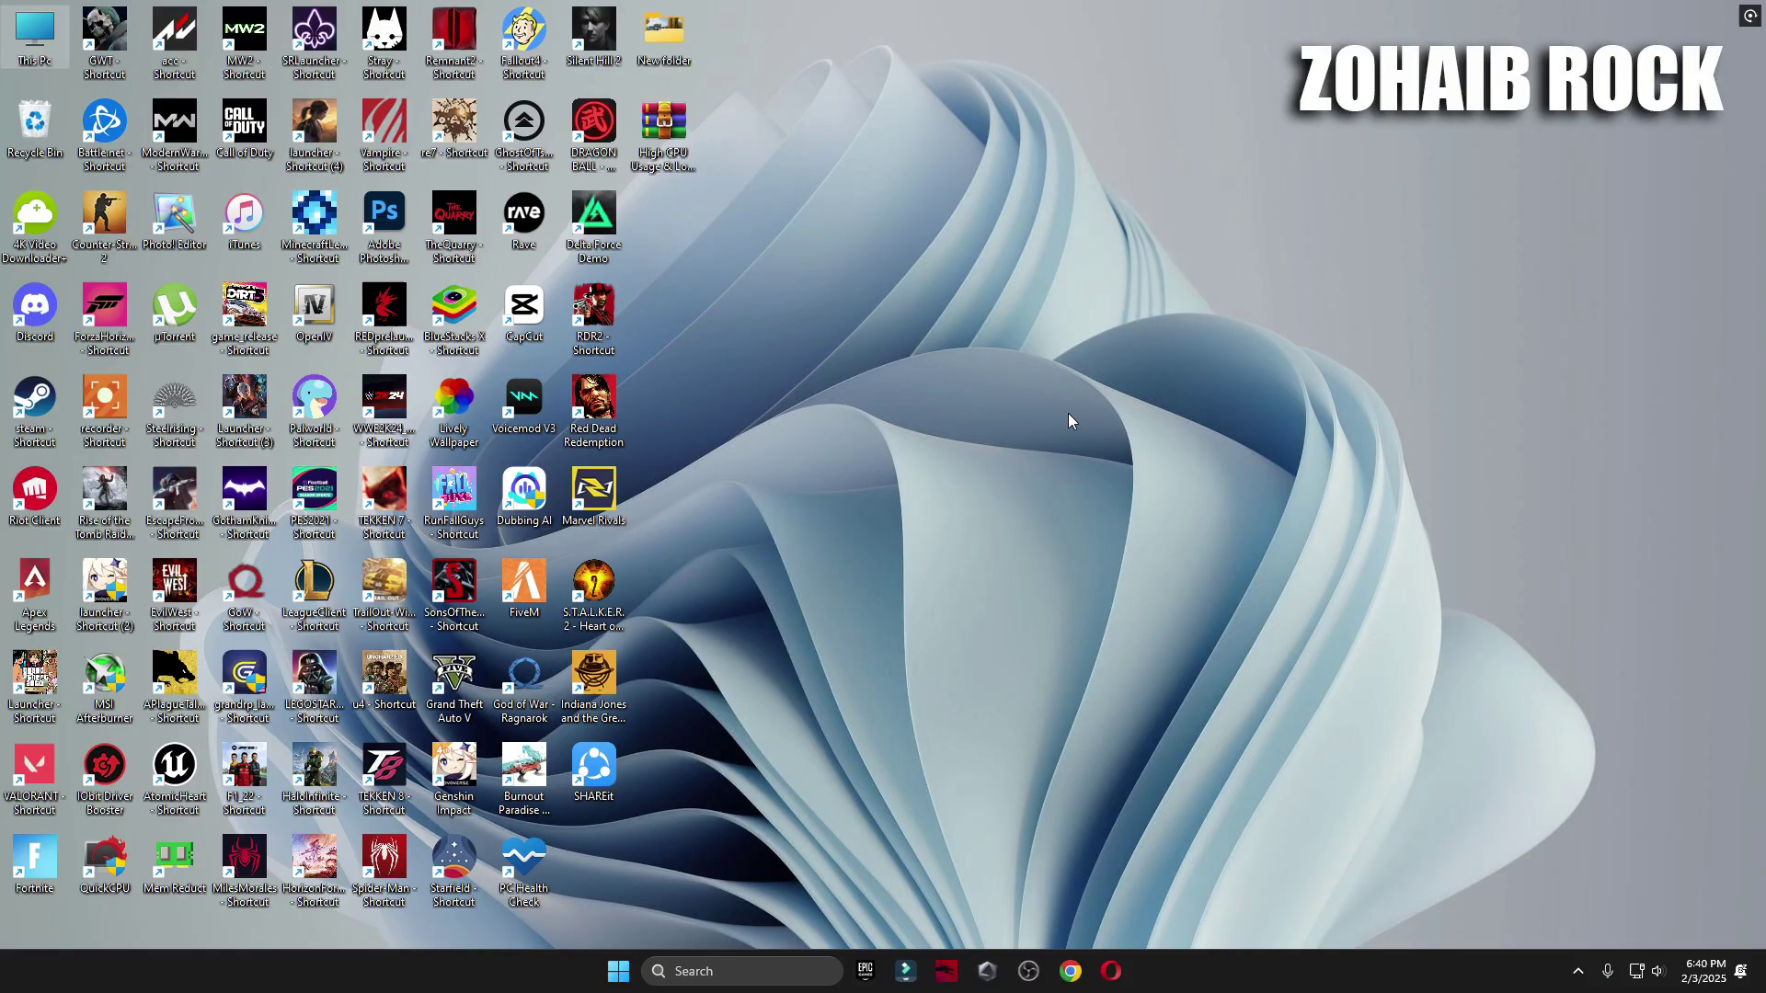
Move the High CPU Usage & Low GPU Usage in Warzone (BO6) fix pack archive to free desktop space and extract it with WinRAR
drag(699, 160, 1036, 318)
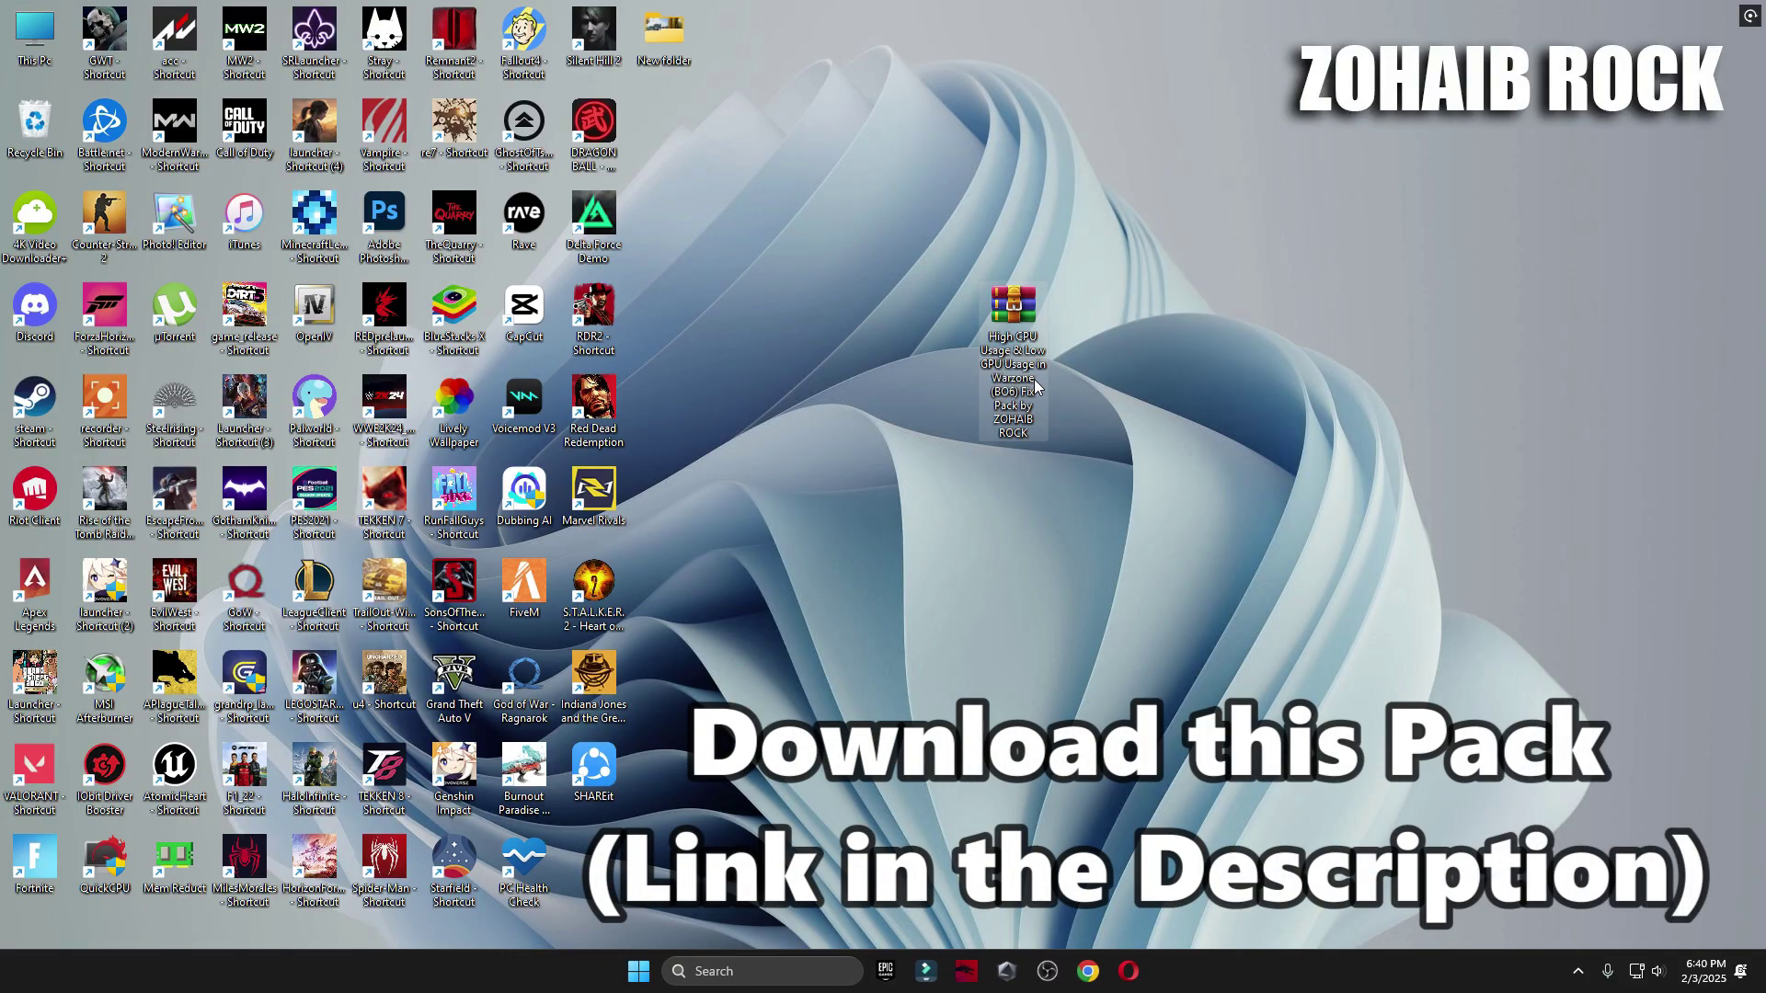
right_click(1022, 345)
mouse_move(1090, 699)
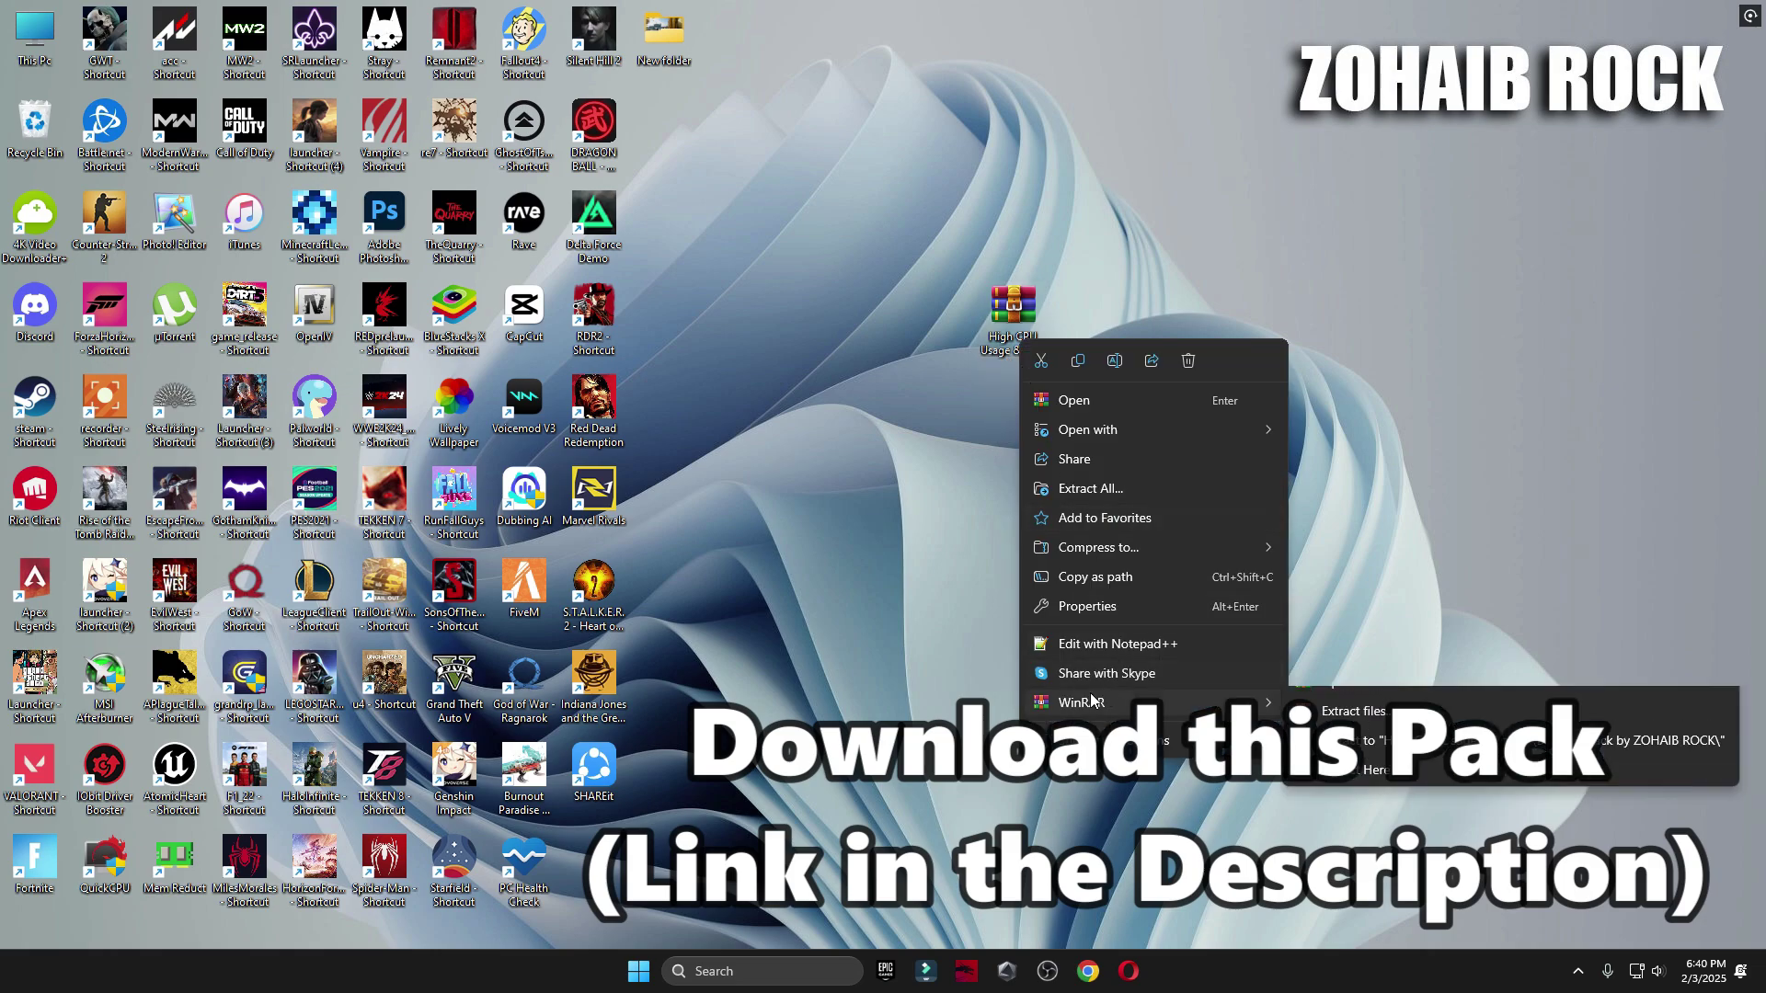
click(1360, 794)
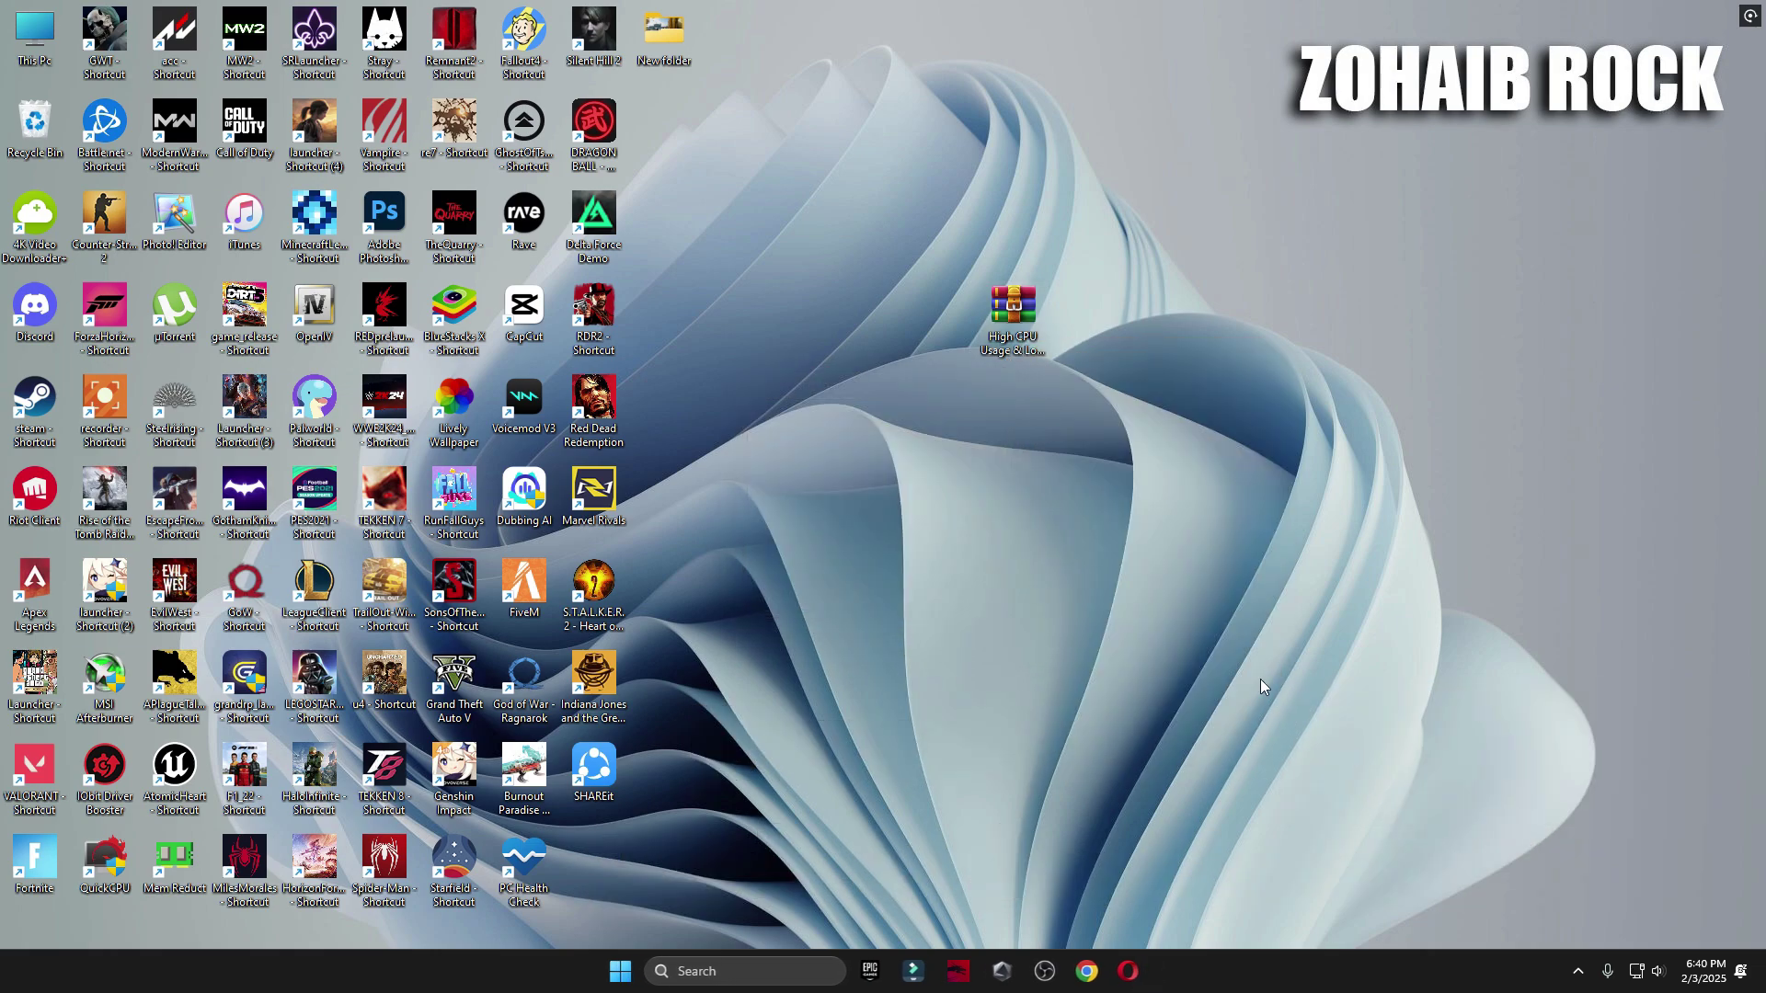
Place the extracted fix pack folder beside its archive and open its COD Warzone (BO6) Best Settings subfolder
drag(593, 855, 905, 372)
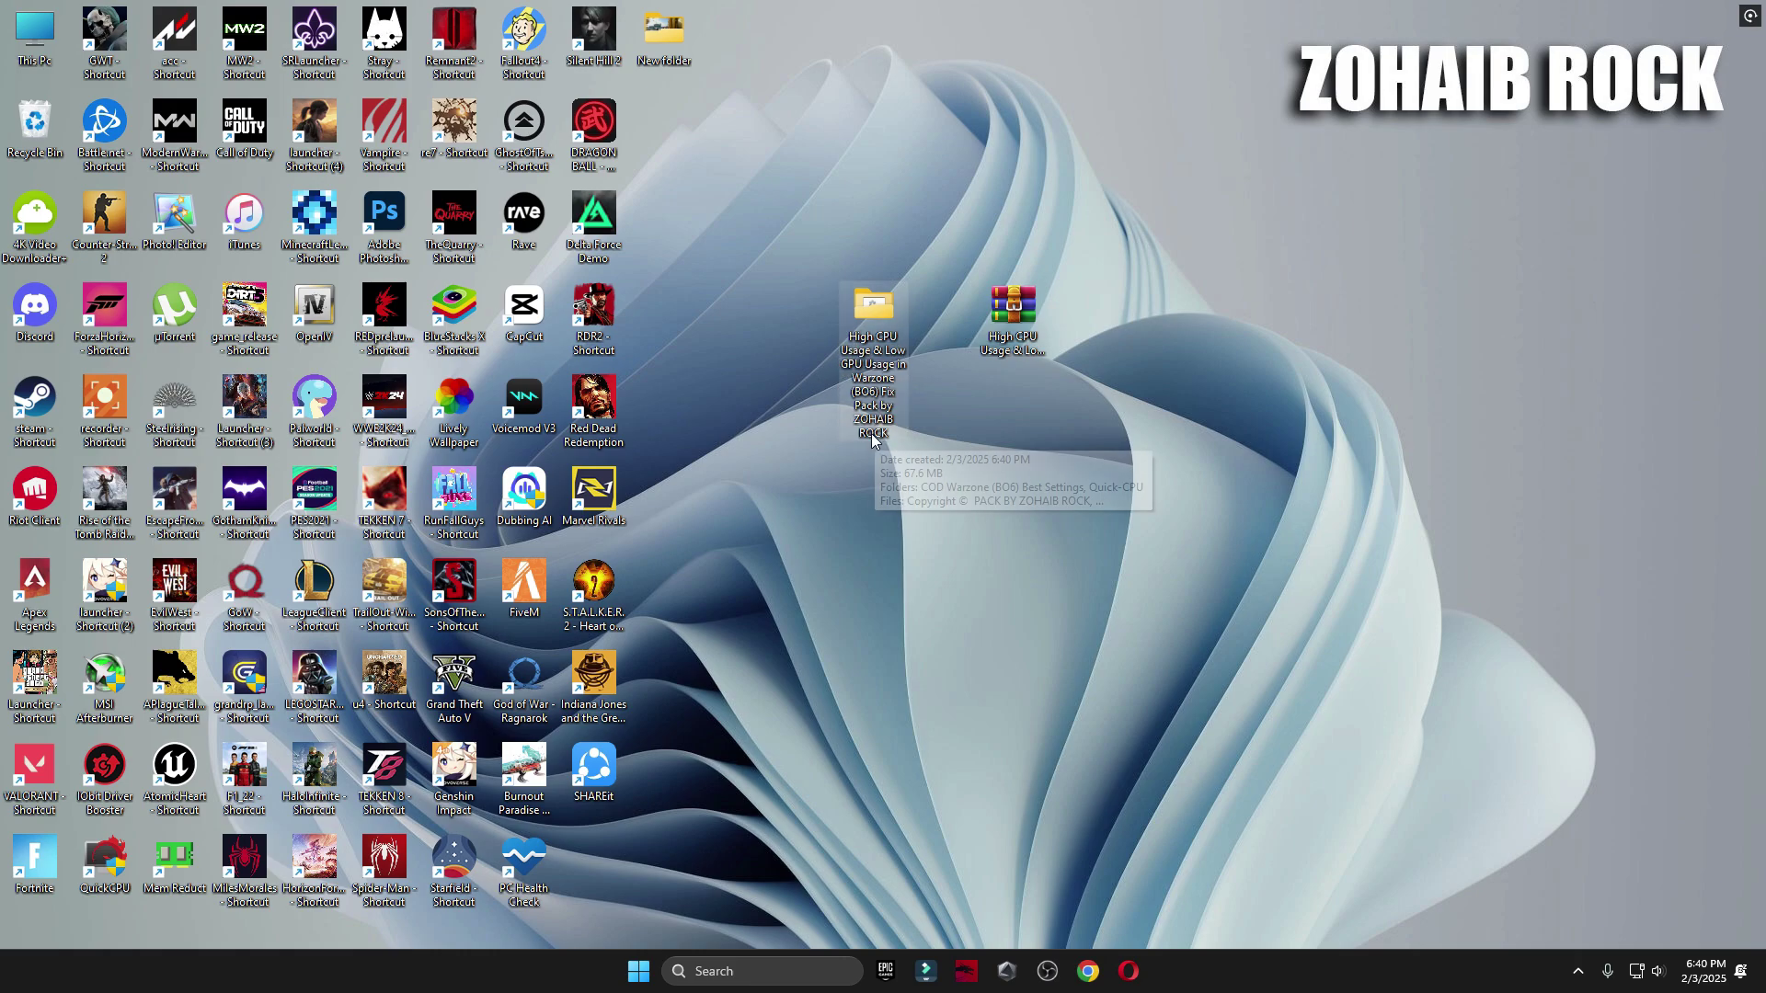
double_click(868, 352)
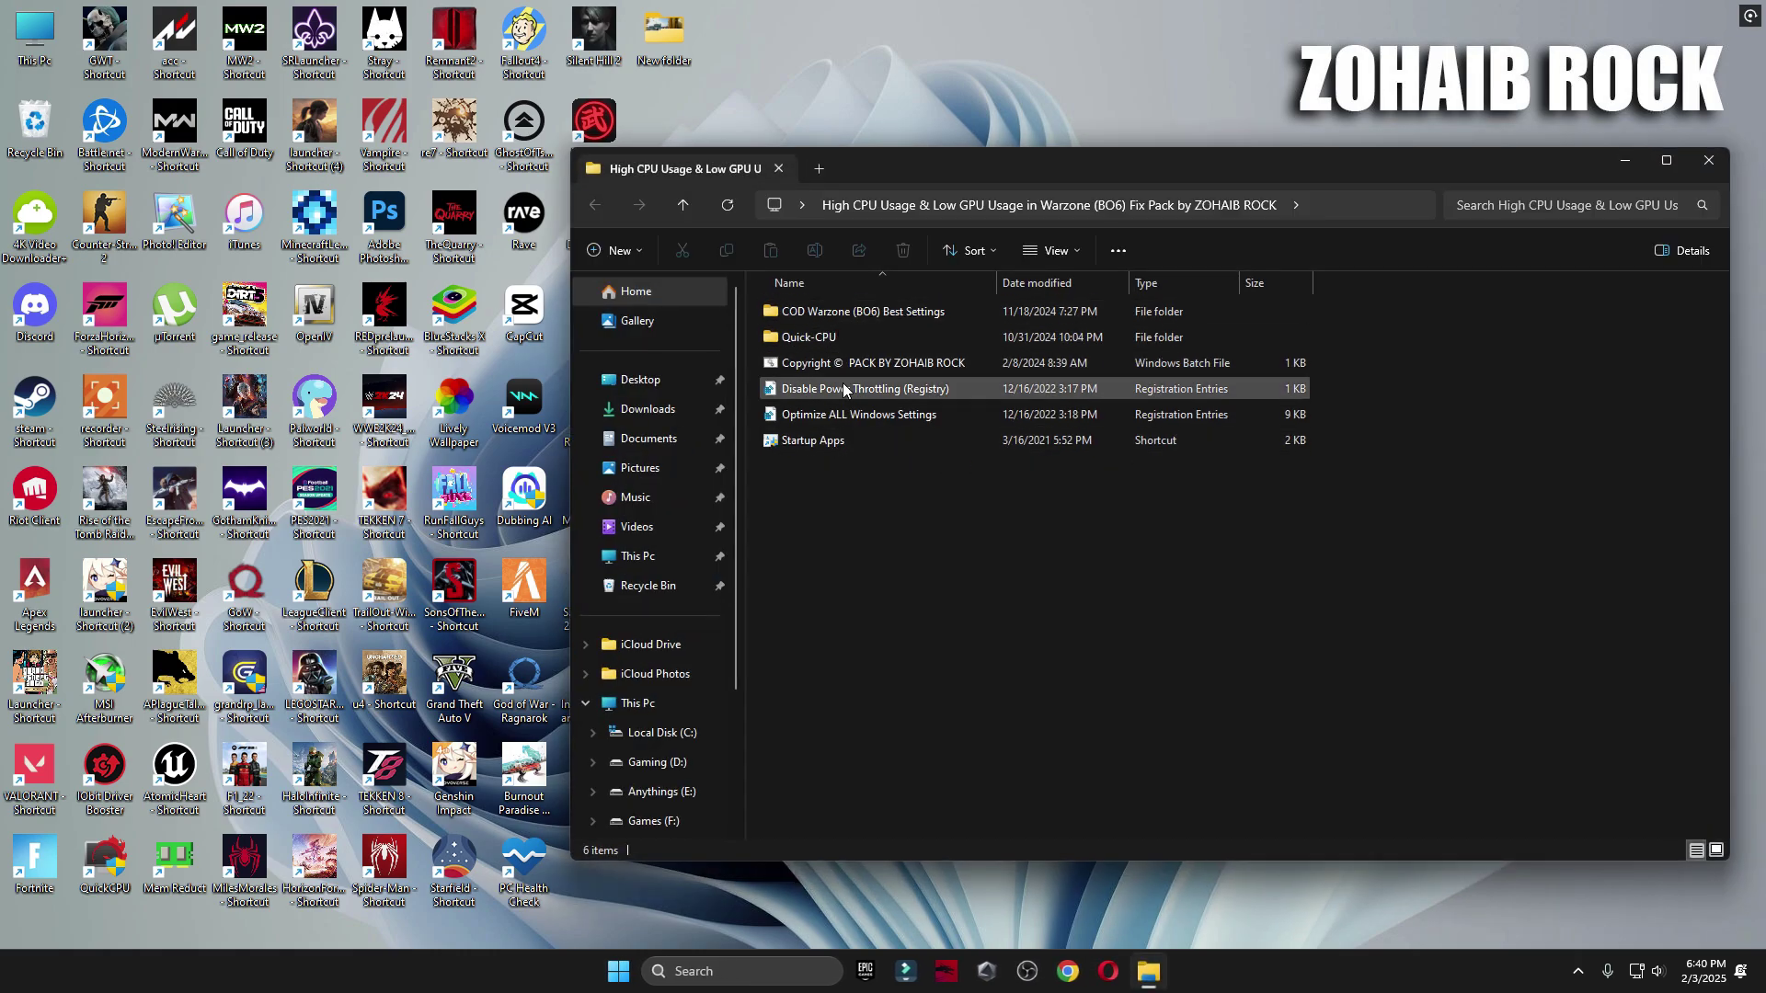
double_click(907, 311)
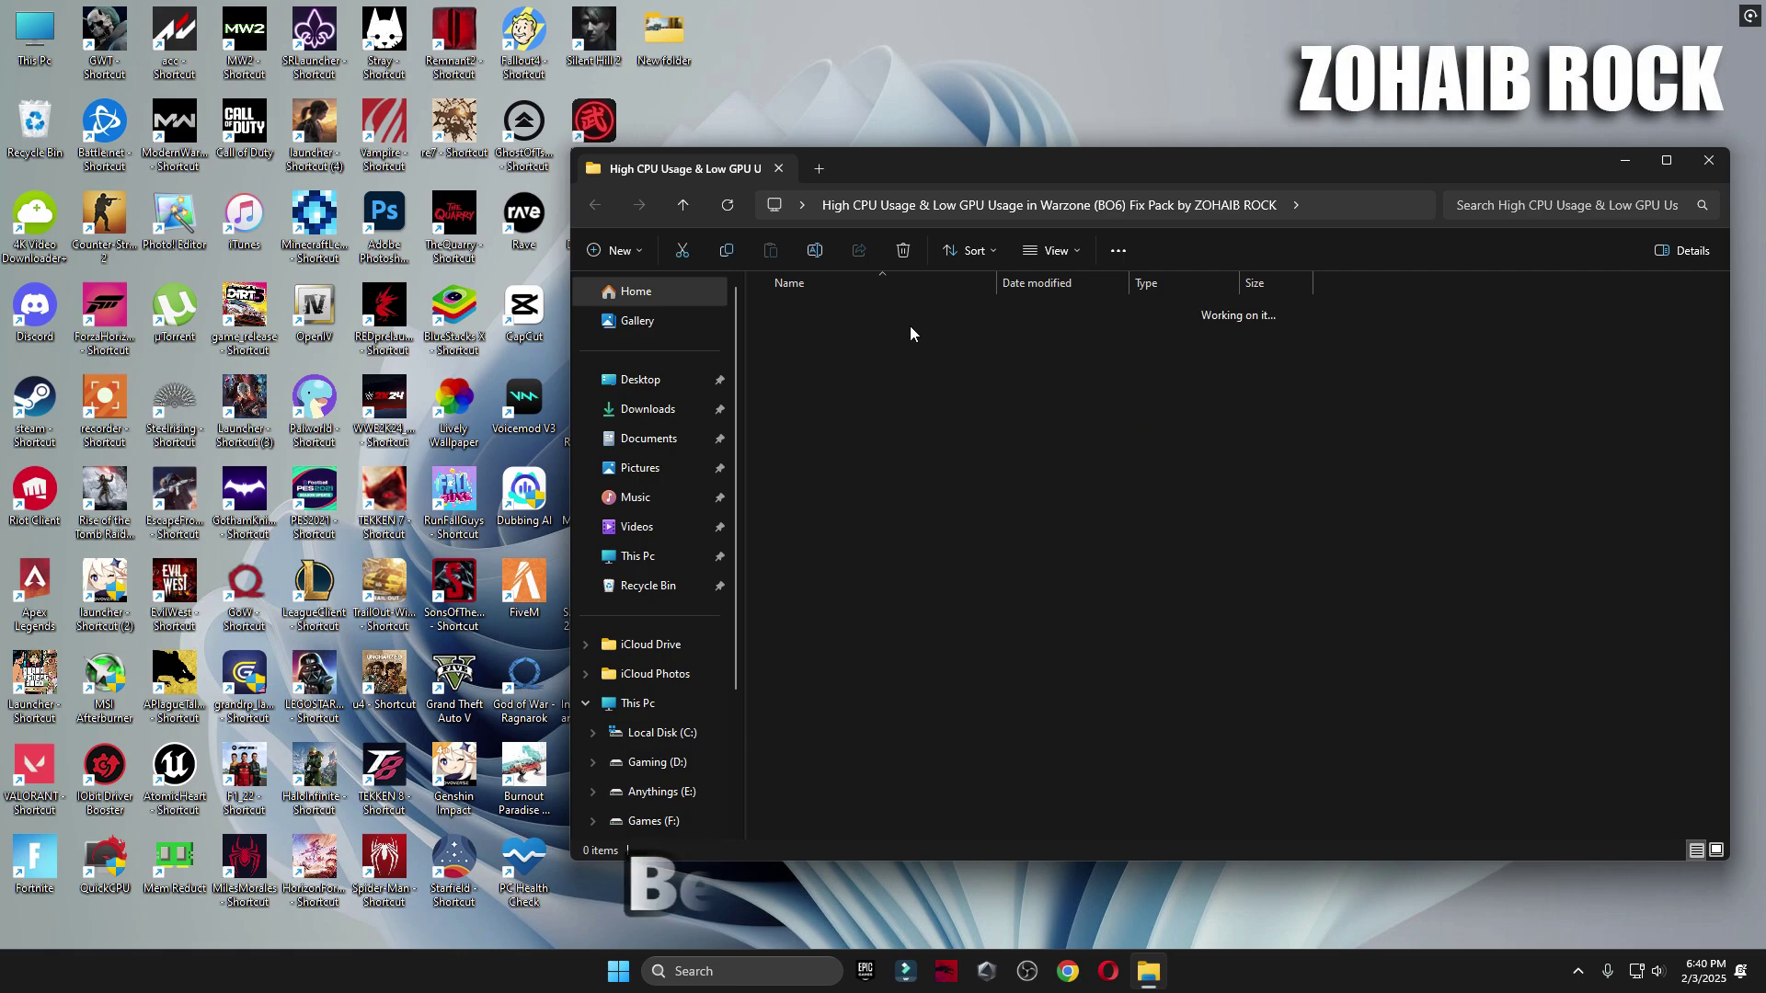
Browse the Warzone & Black Ops 6 graphics screenshots from Display Settings 1 to View Settings 5, and close the image viewer
click(797, 377)
double_click(797, 375)
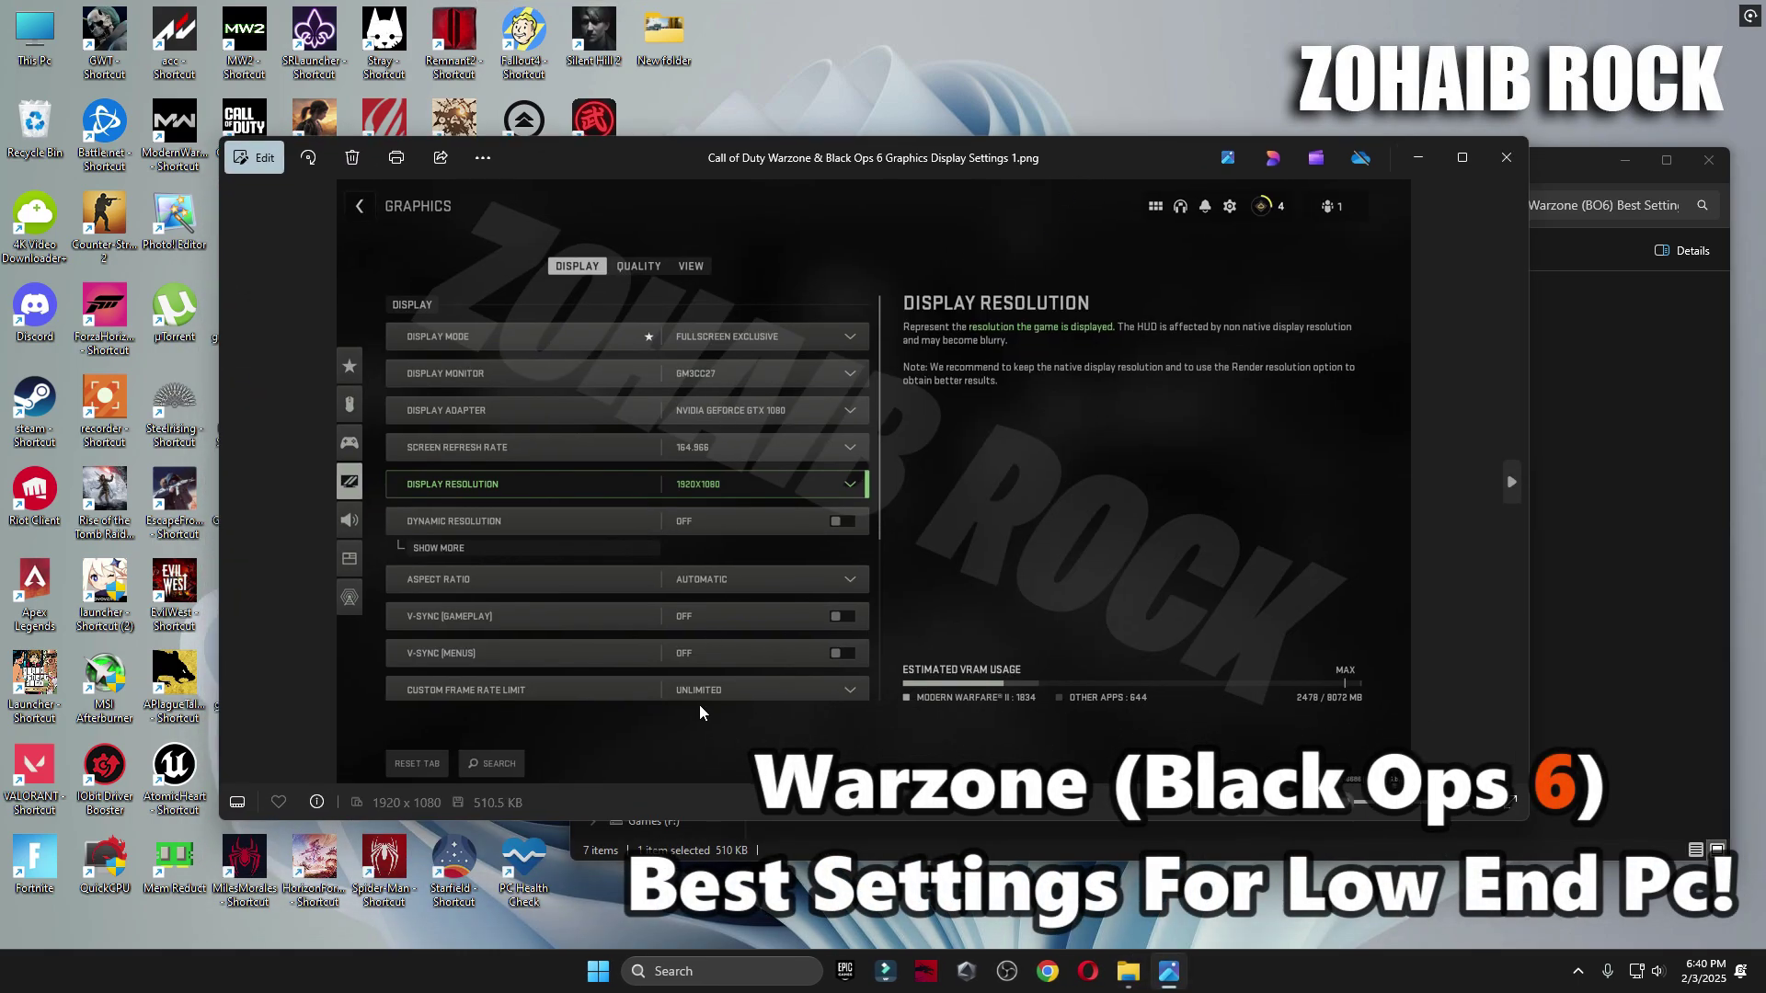
key(Right)
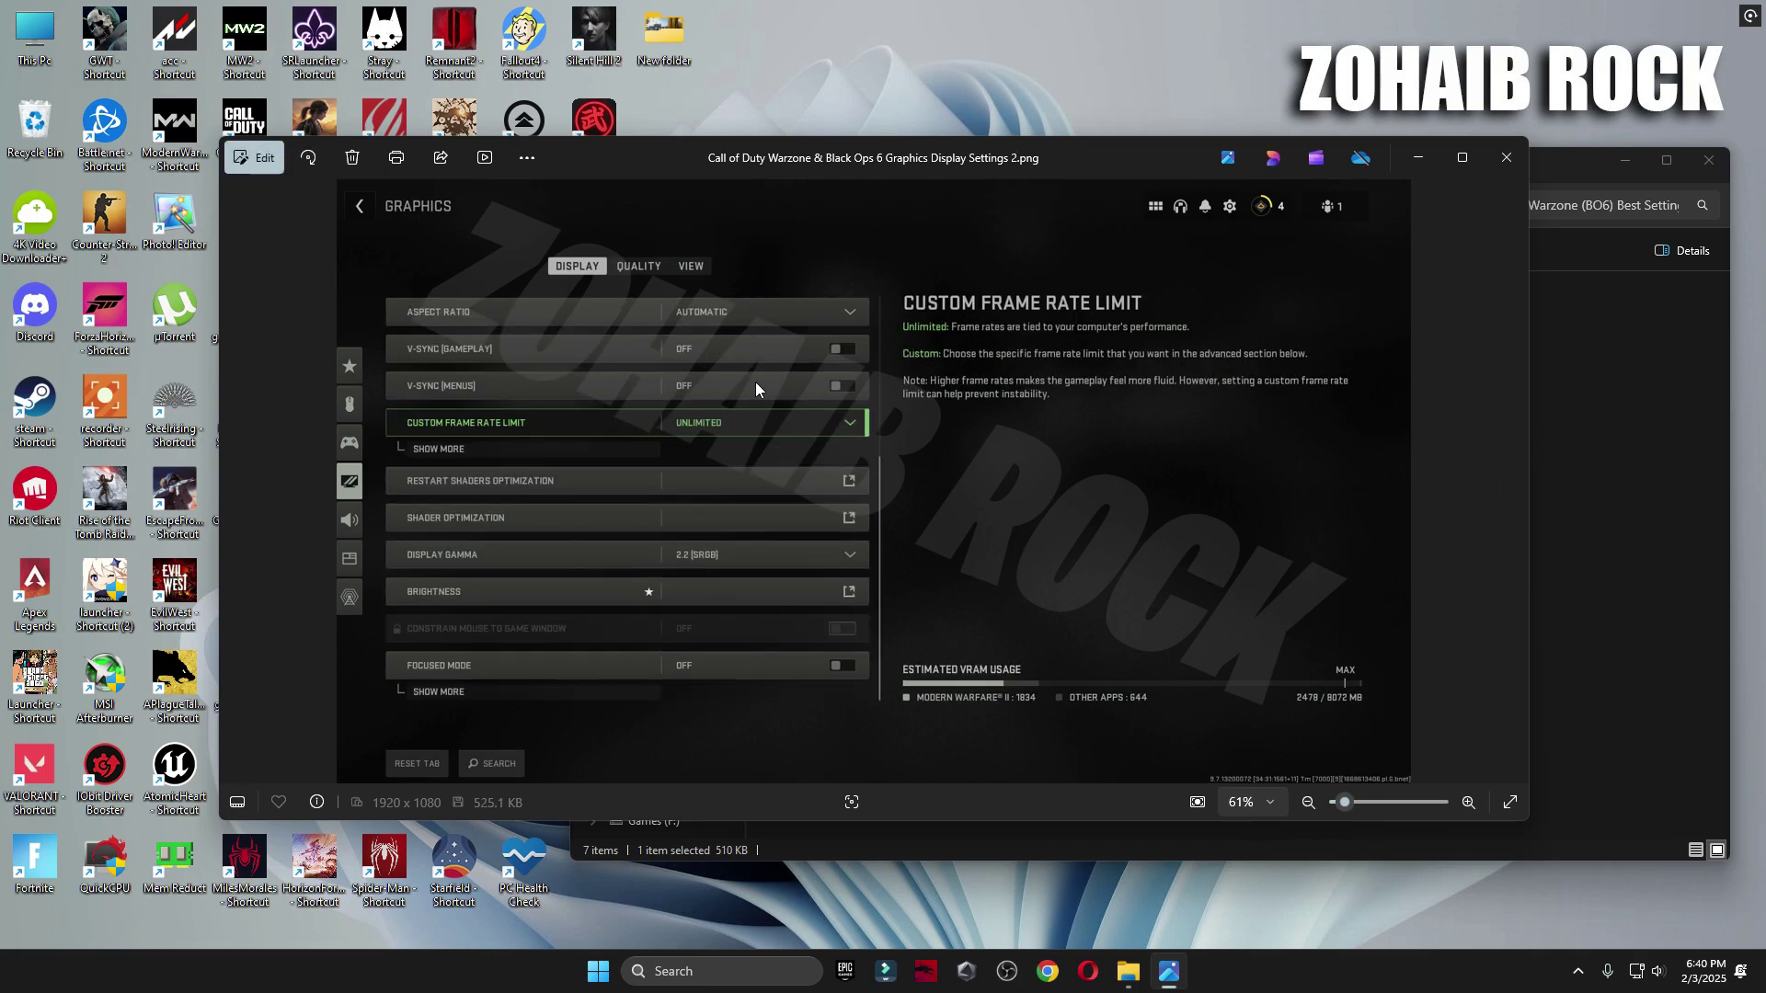
key(Right)
key(Right)
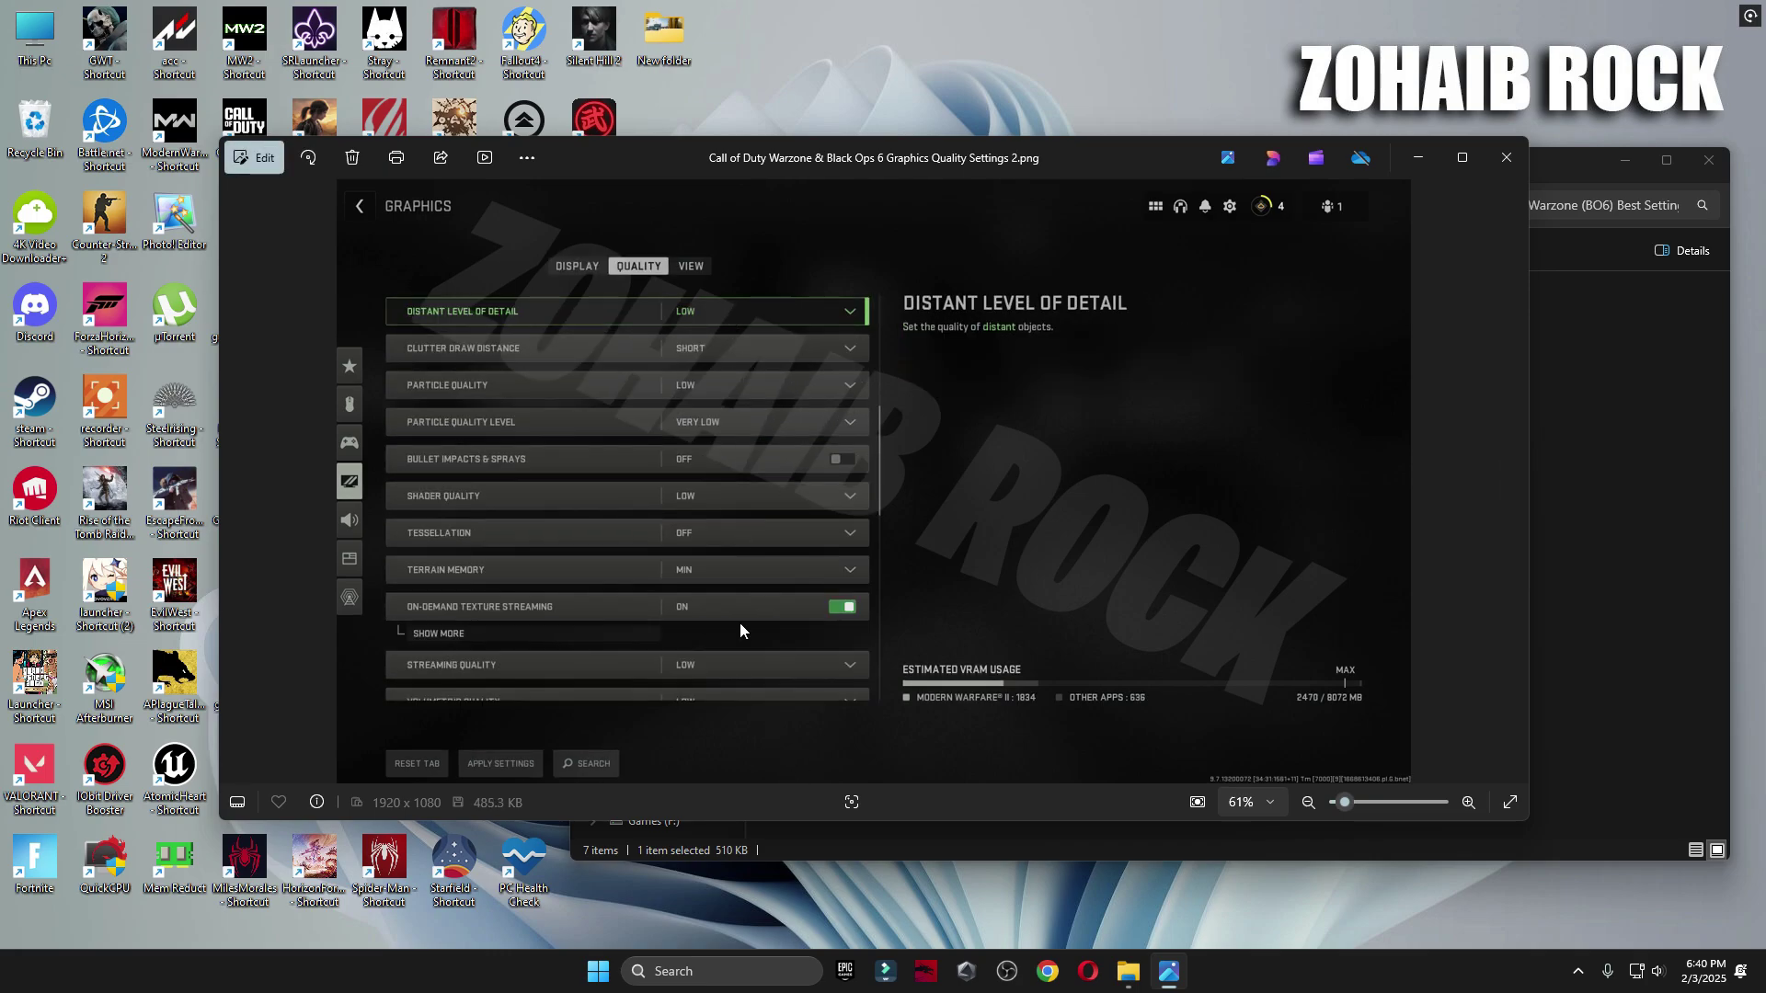
key(Right)
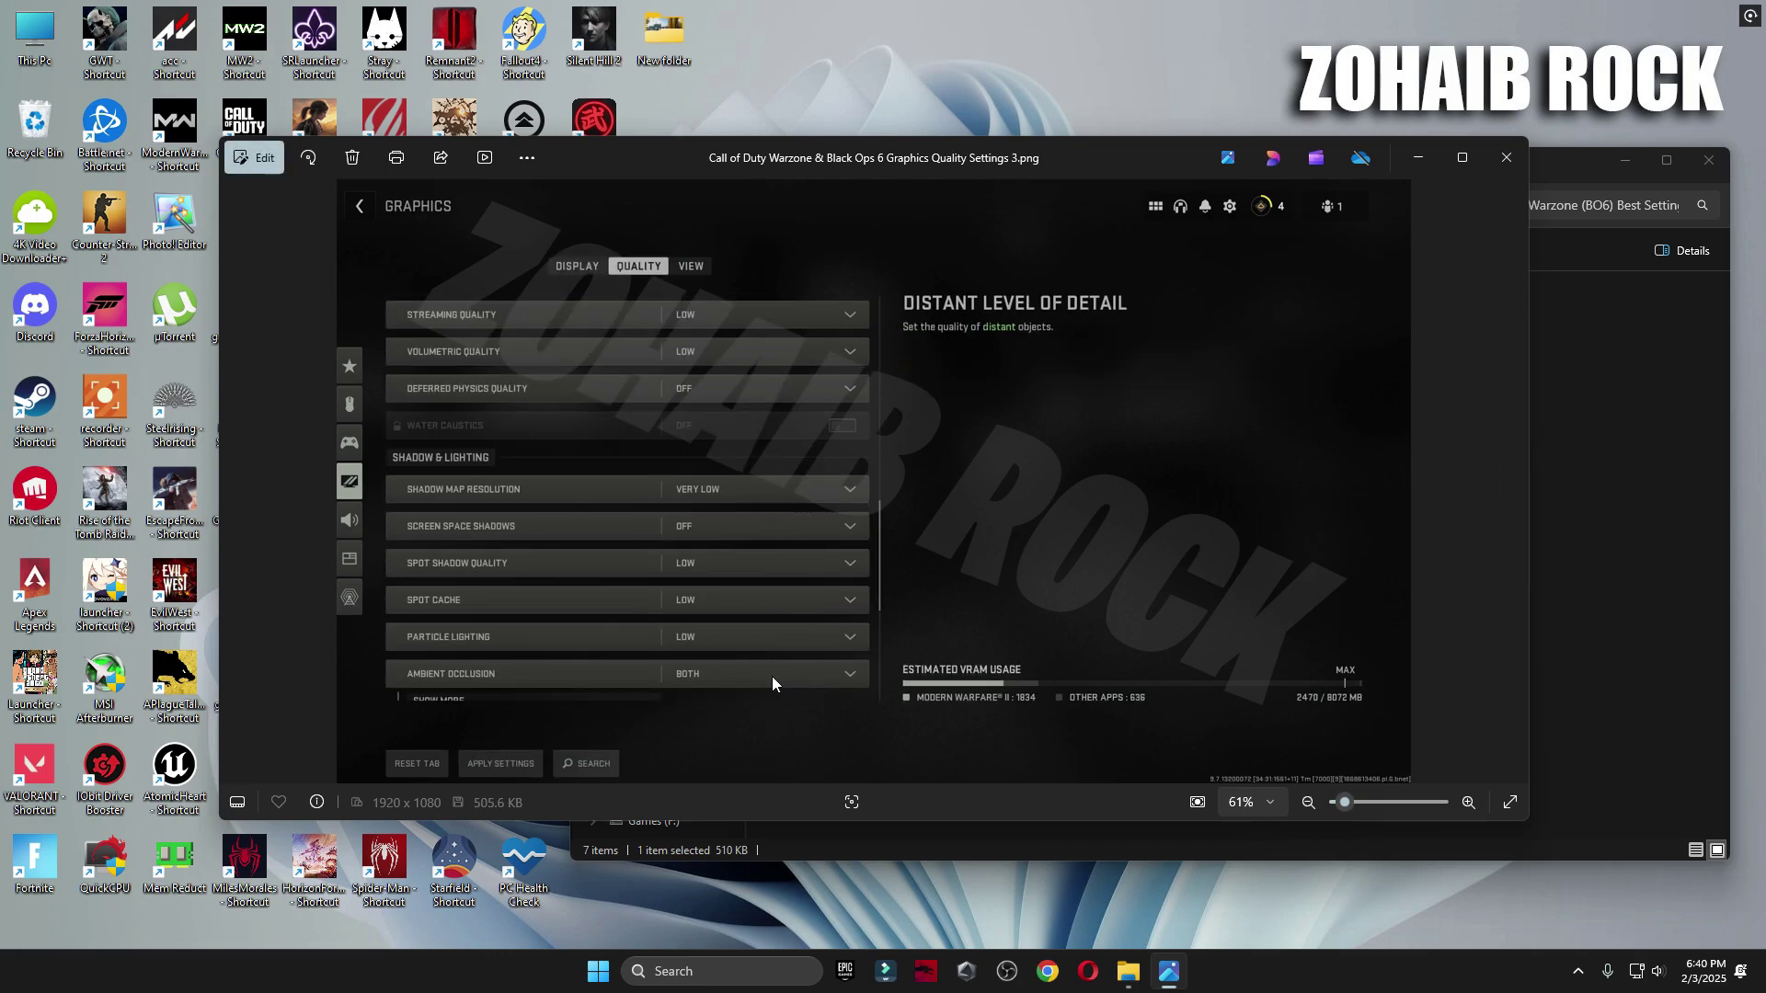
key(Right)
key(Right)
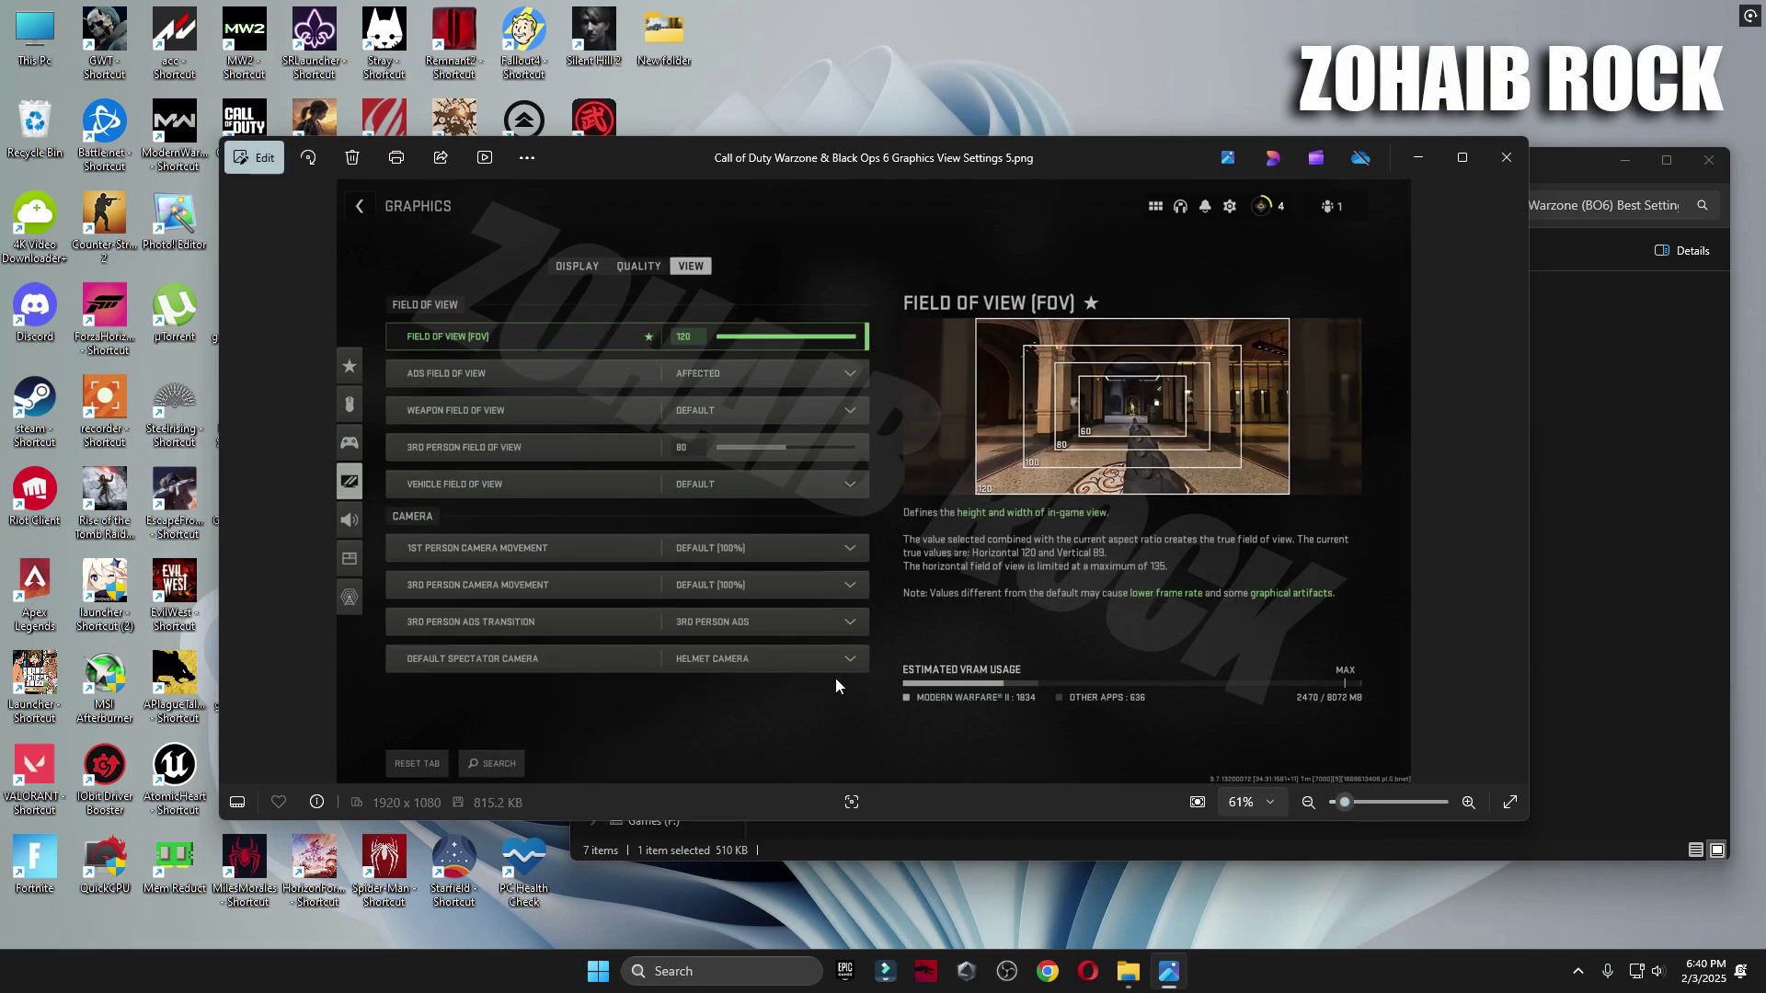
click(1506, 157)
Return to the fix pack folder, view the installer in the x64 subfolder of Quick-CPU, and close the folder window
key(alt+Left)
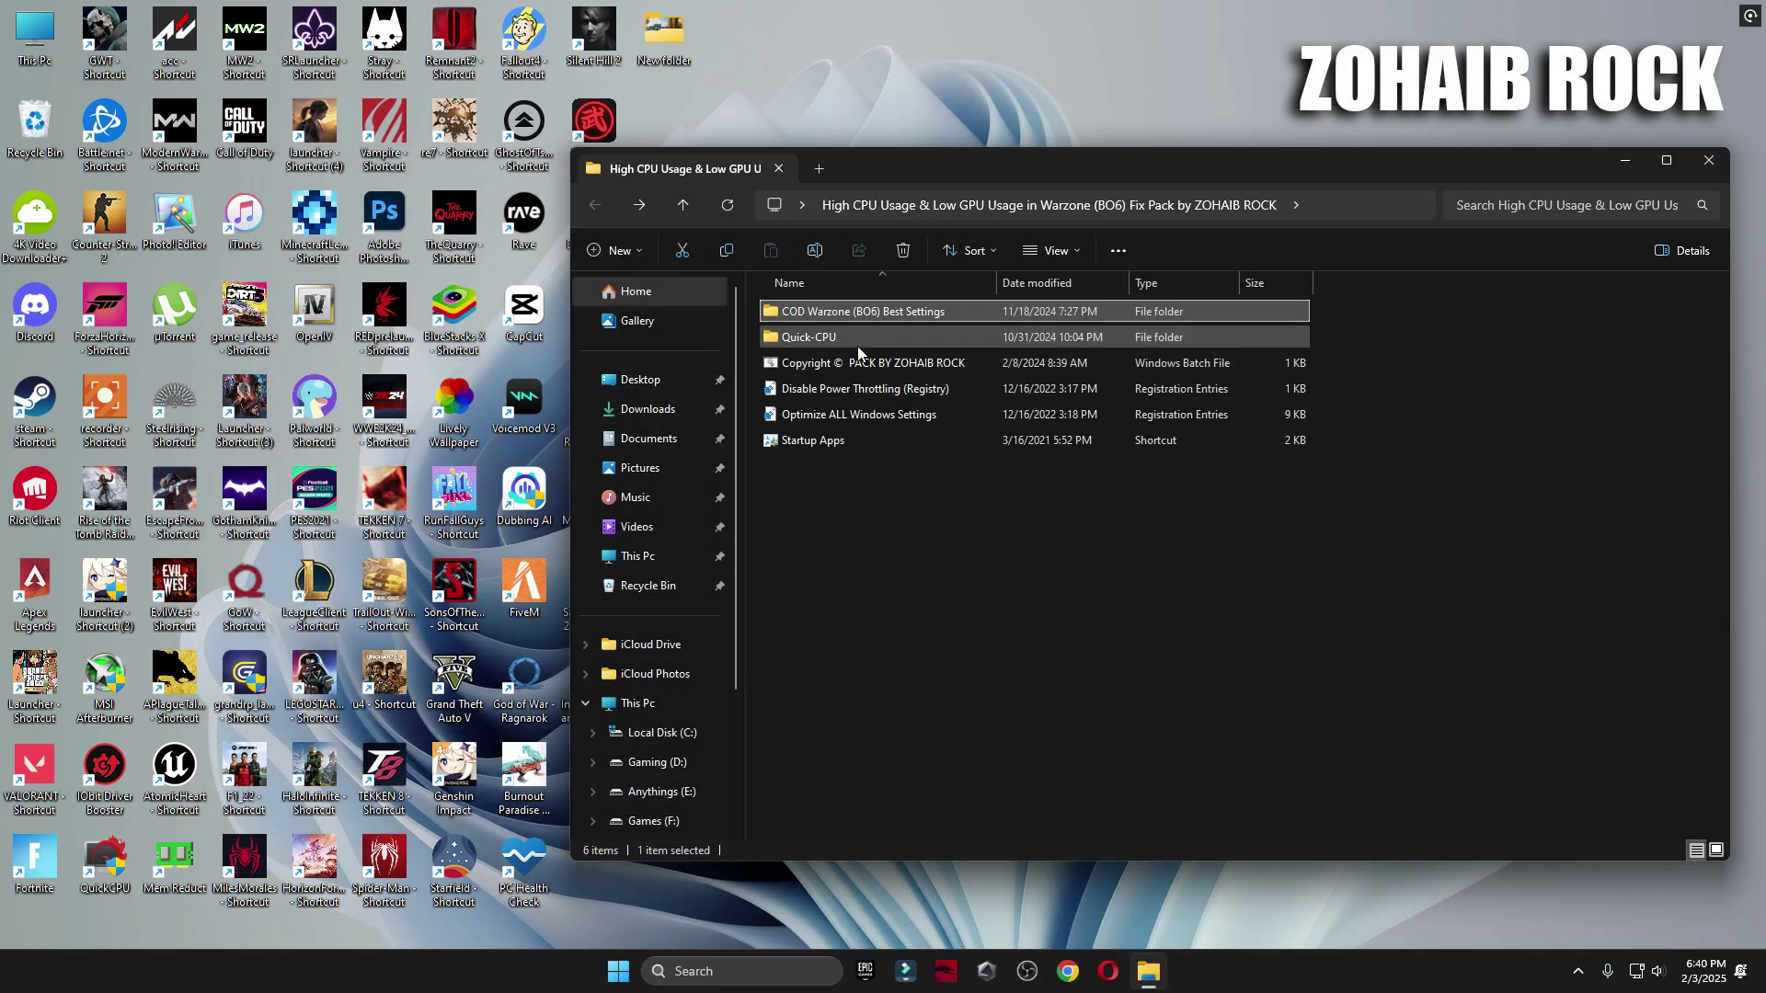
double_click(854, 339)
double_click(808, 339)
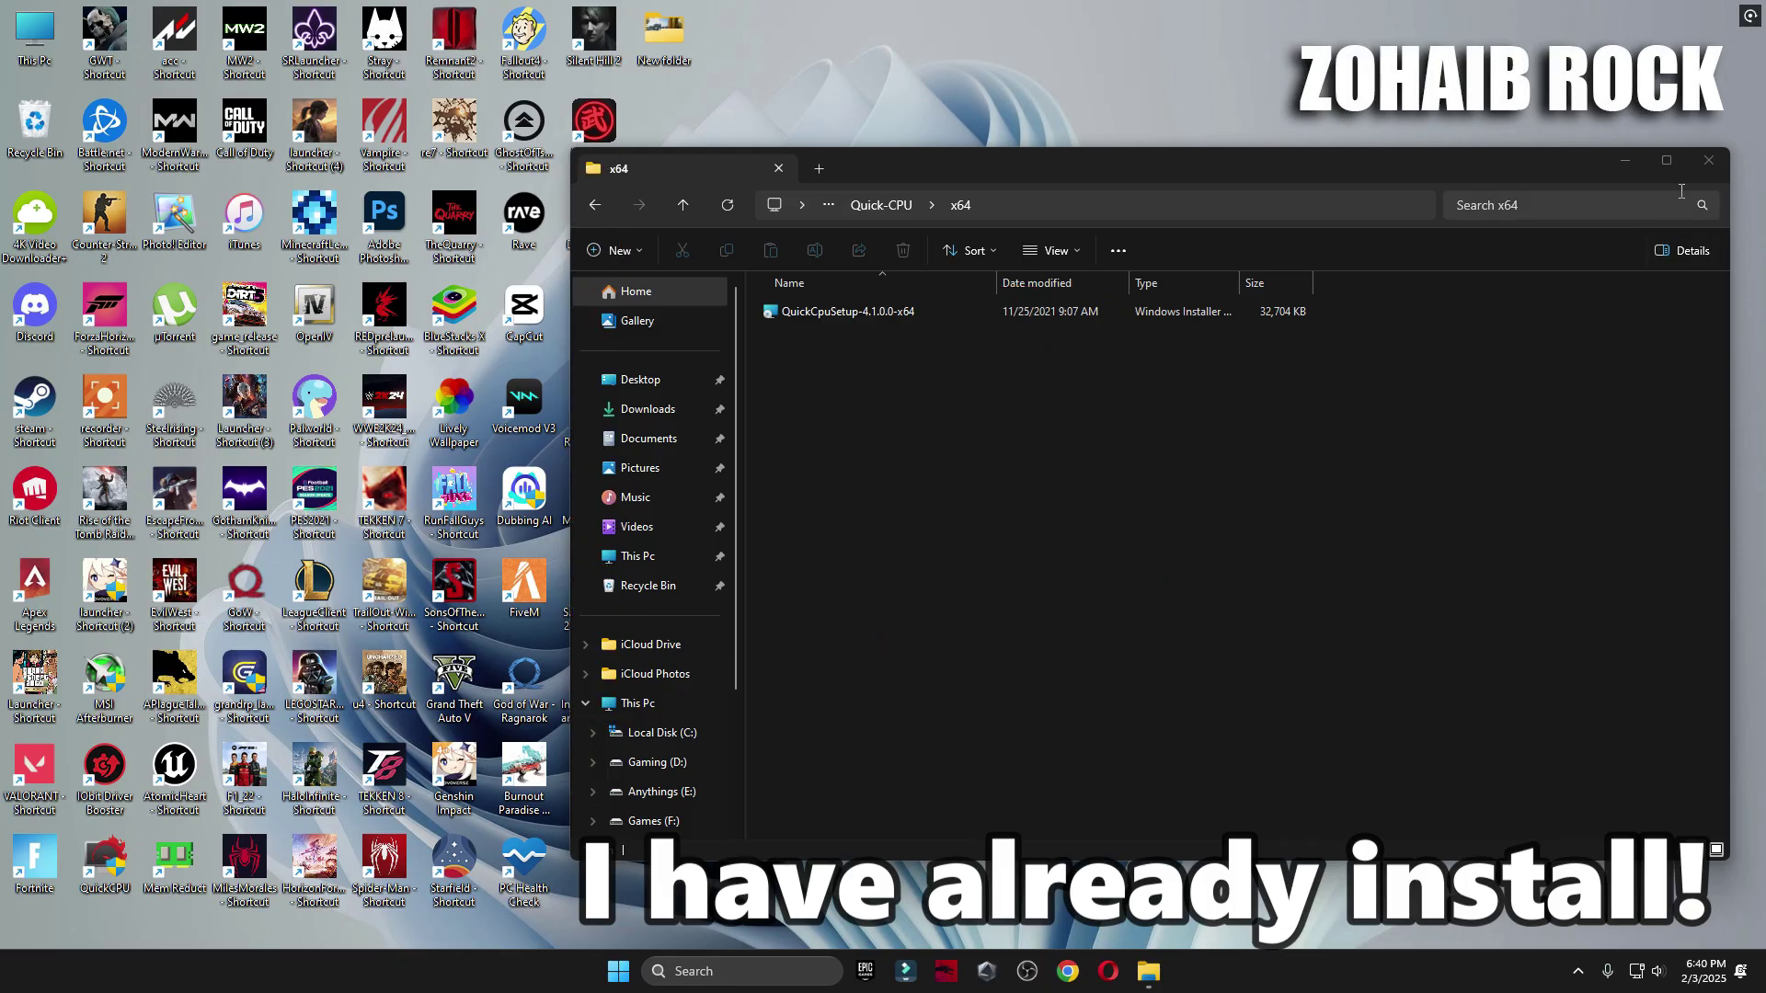
click(1708, 161)
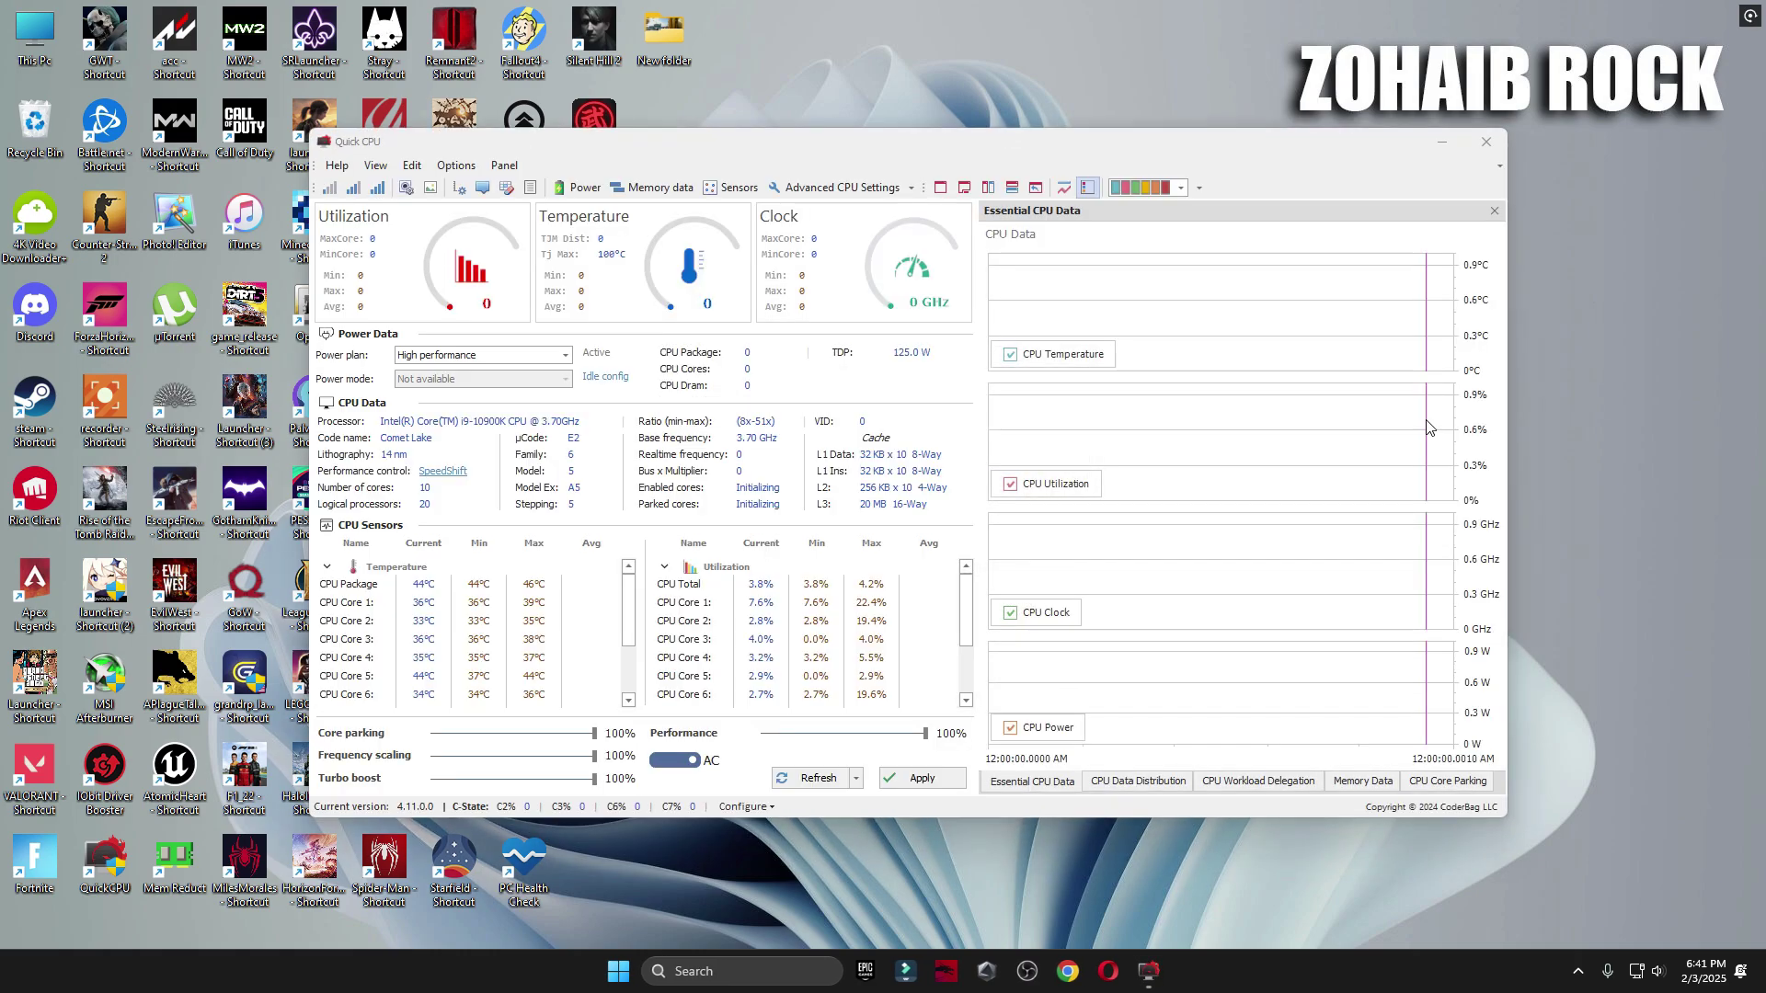
In Quick CPU, choose the High performance power plan, set frequency scaling to 100%, apply the changes and close the program
click(541, 354)
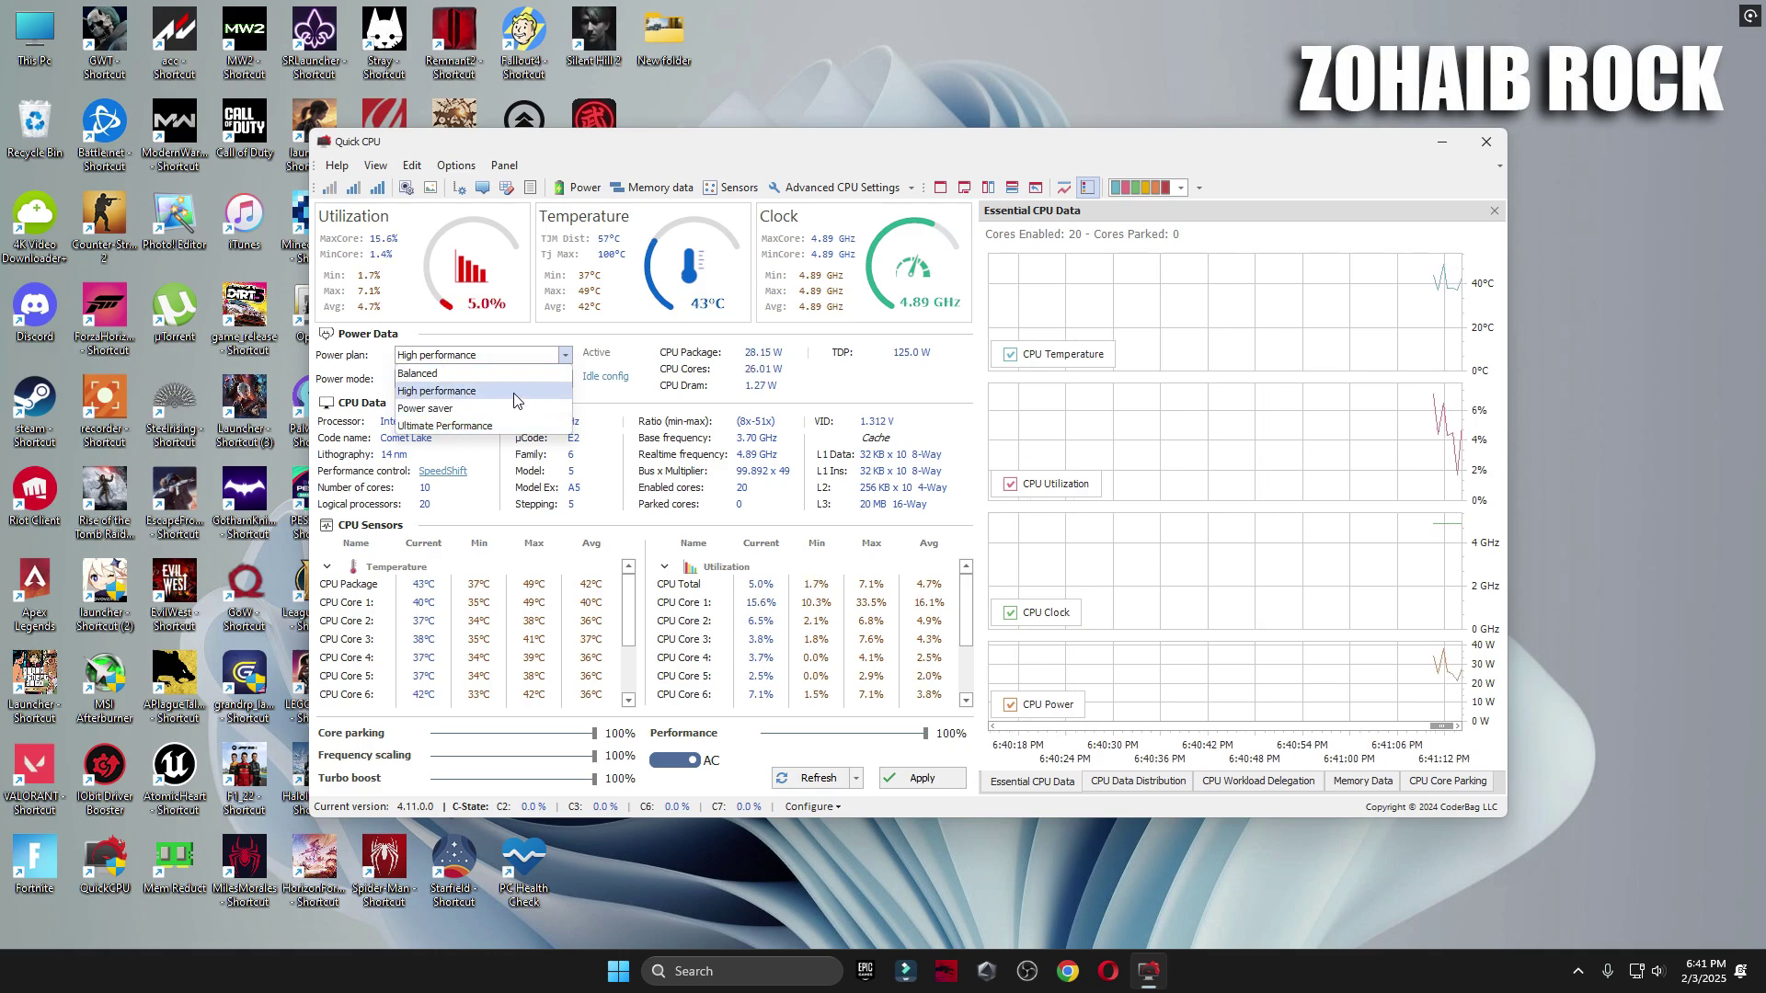
click(467, 393)
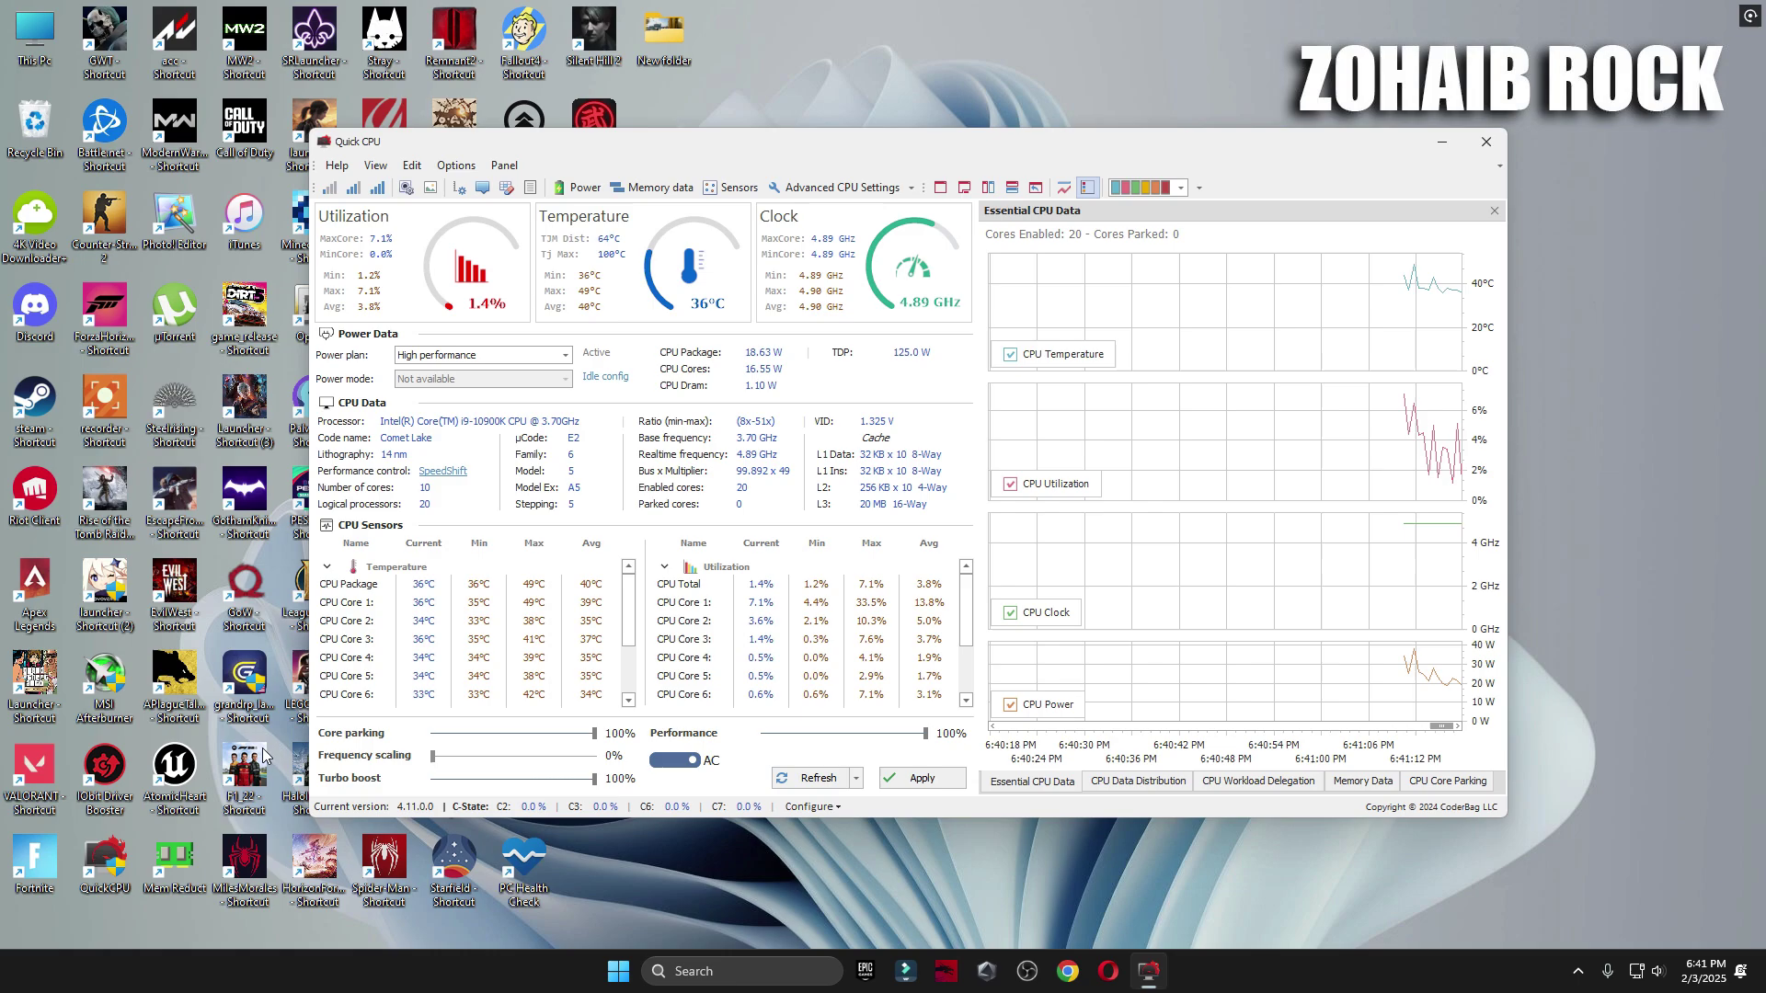
click(593, 755)
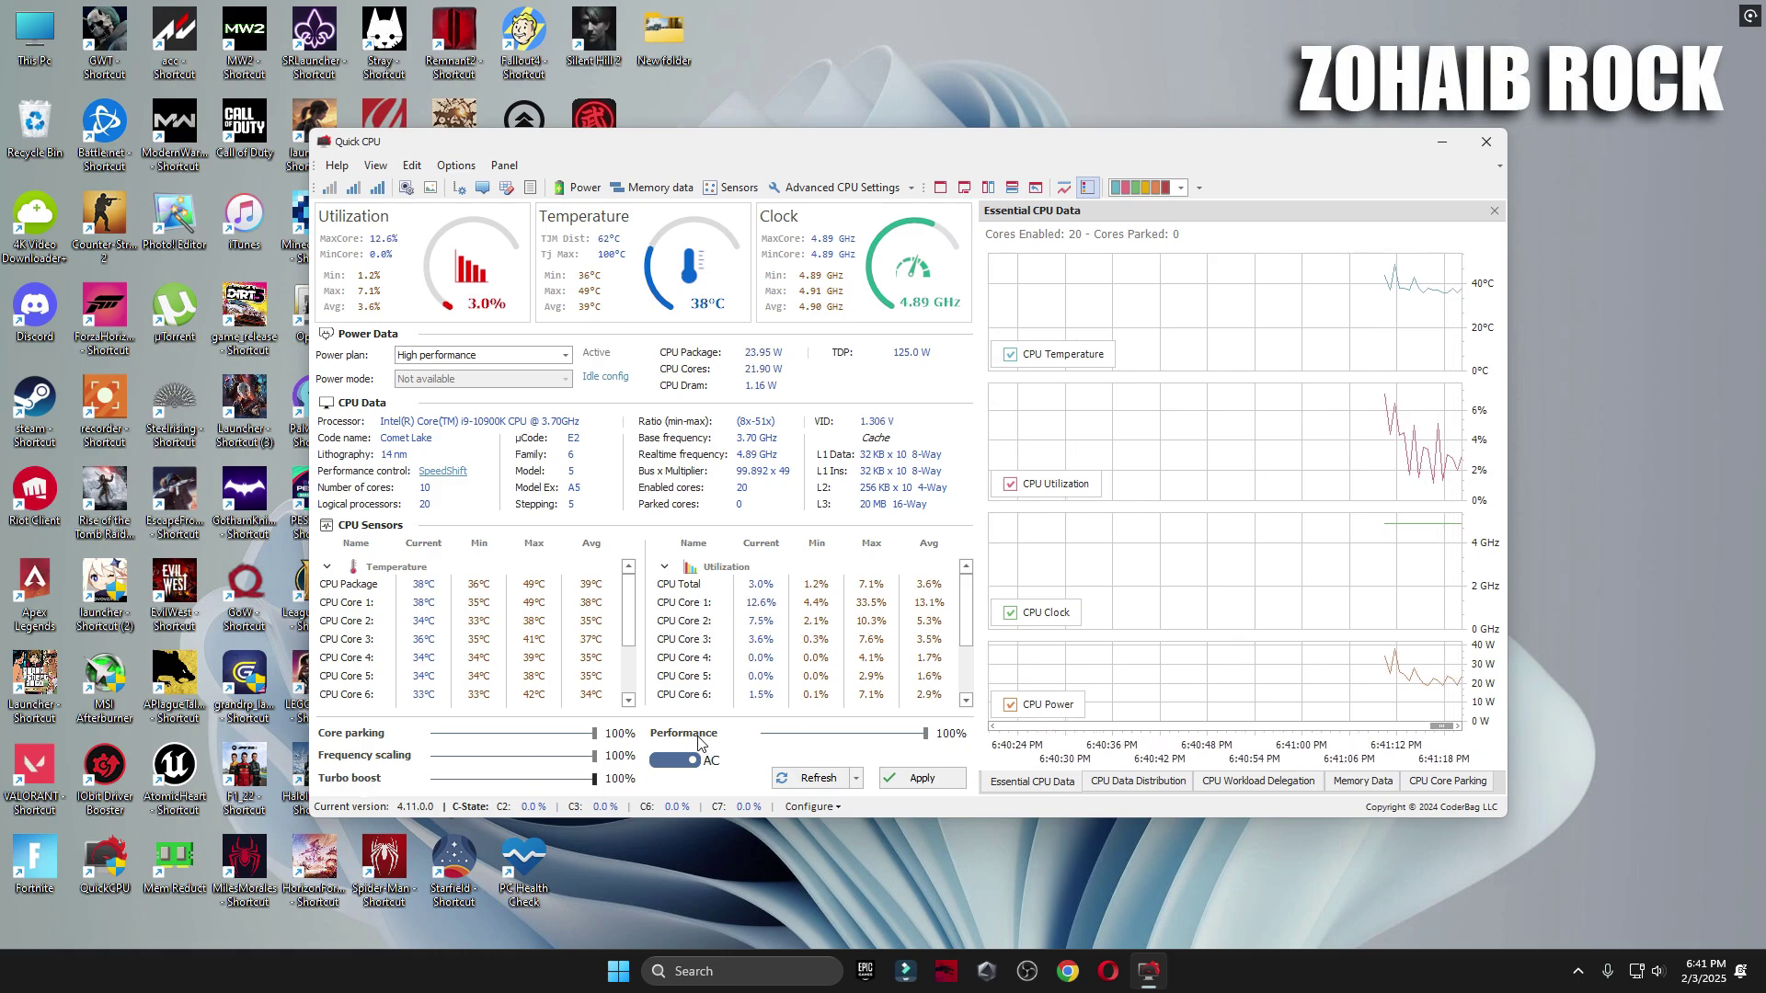
click(921, 778)
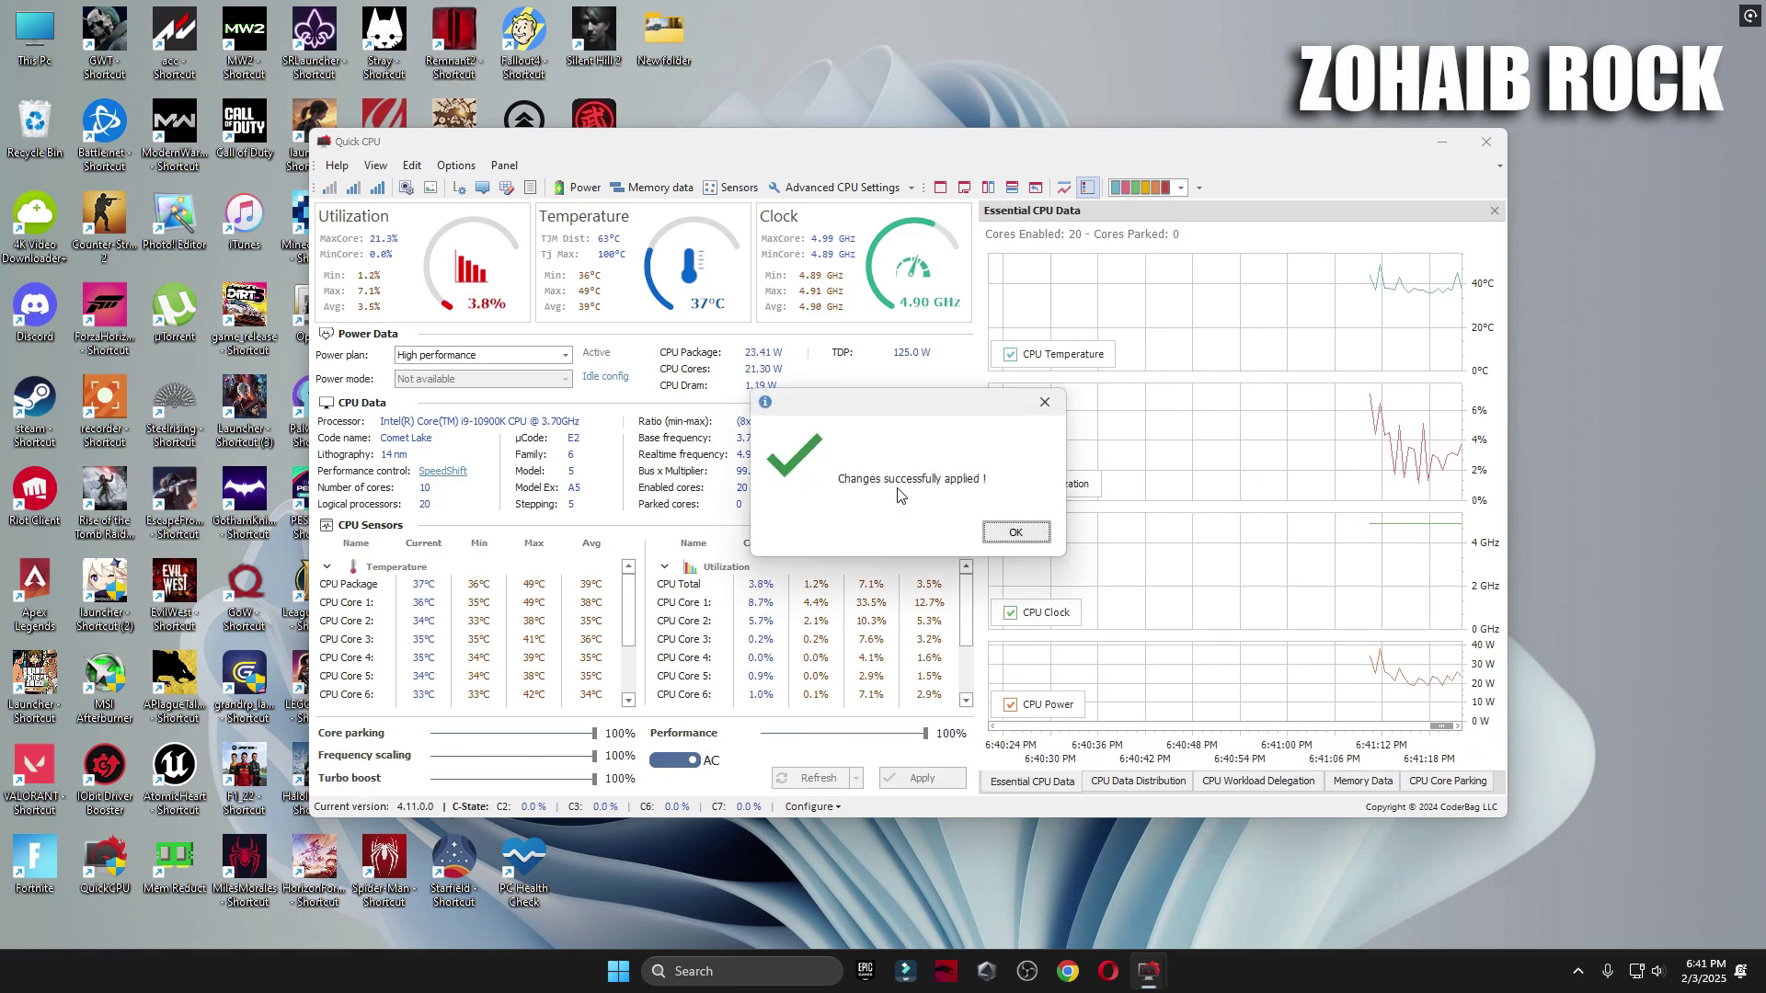
click(1013, 530)
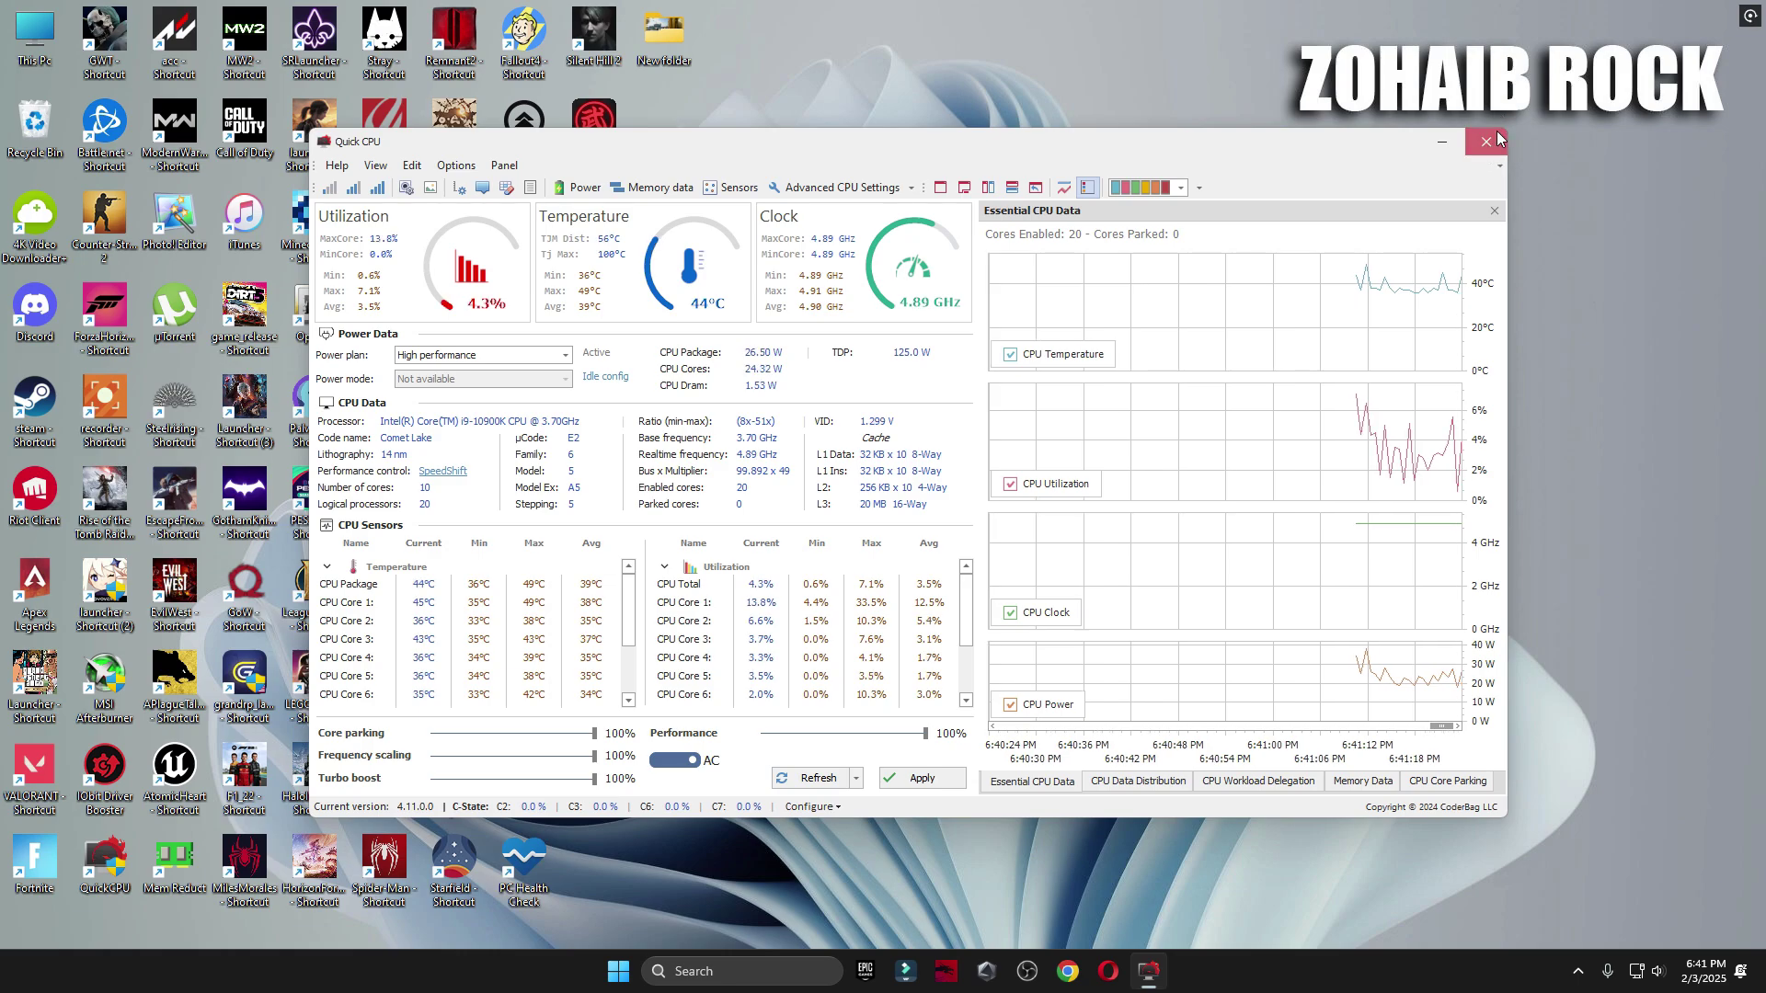
click(1486, 141)
Search Windows for "power", open the power plan options, review the preferred and additional plans, and close the window
click(793, 968)
text(p)
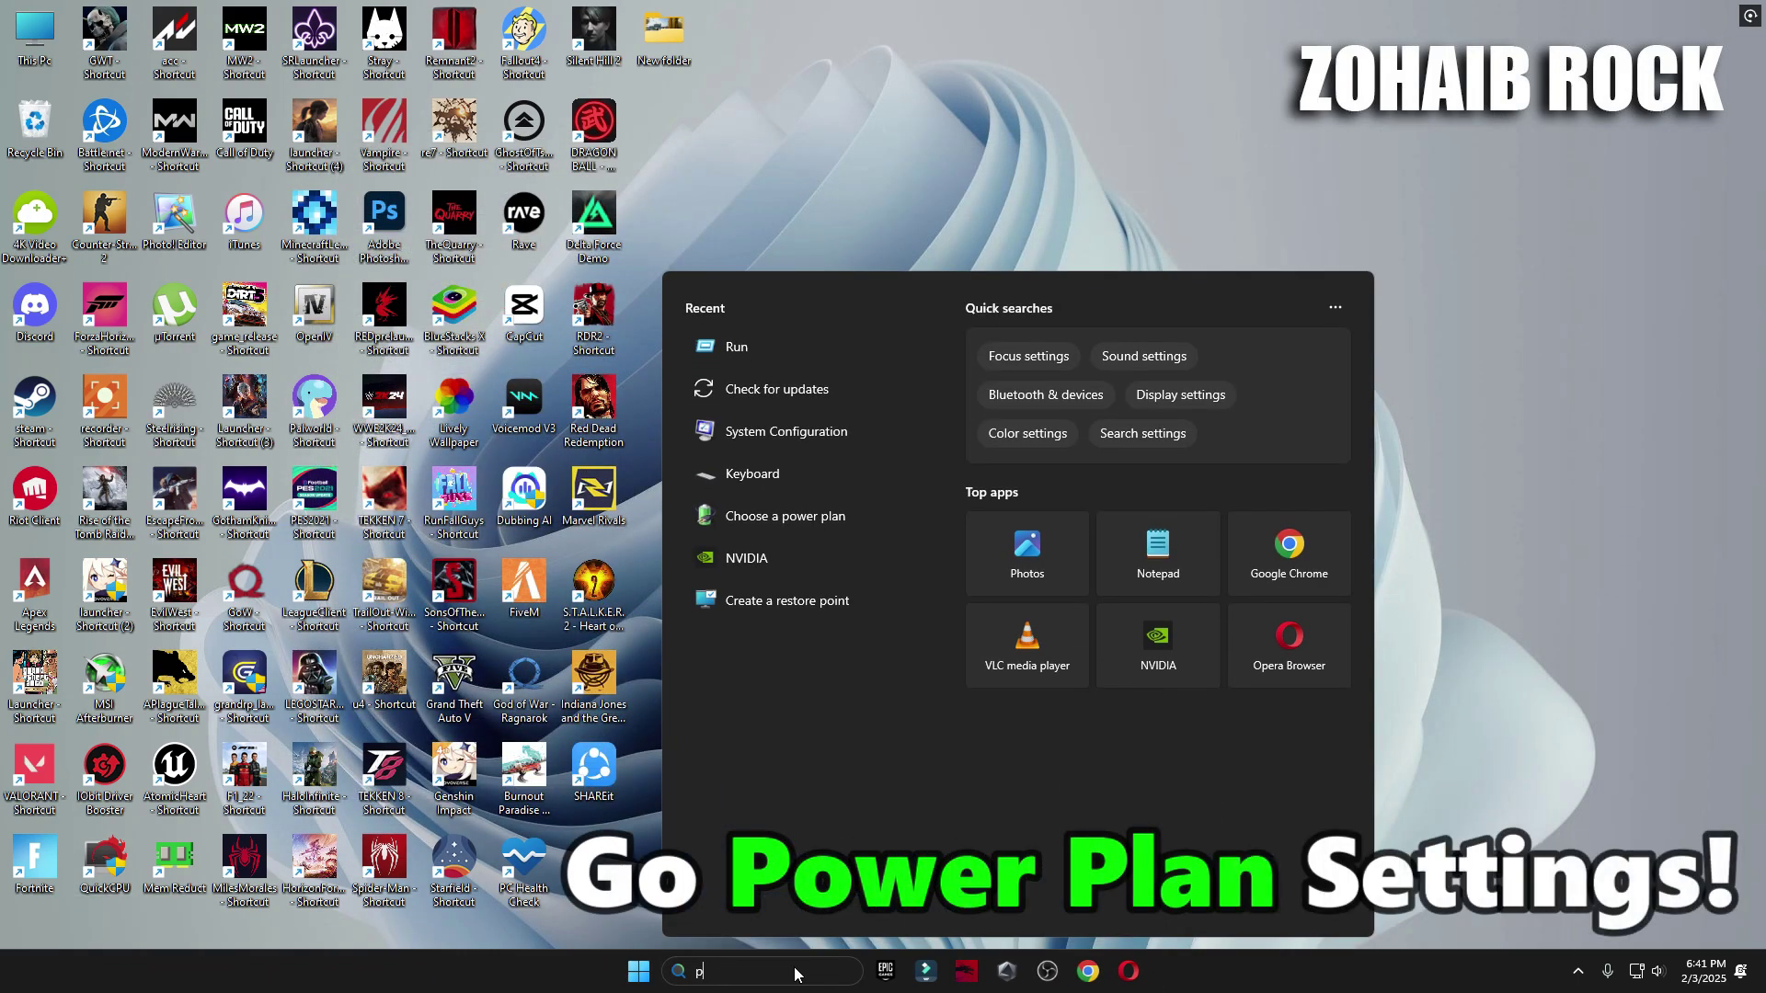
text(ower)
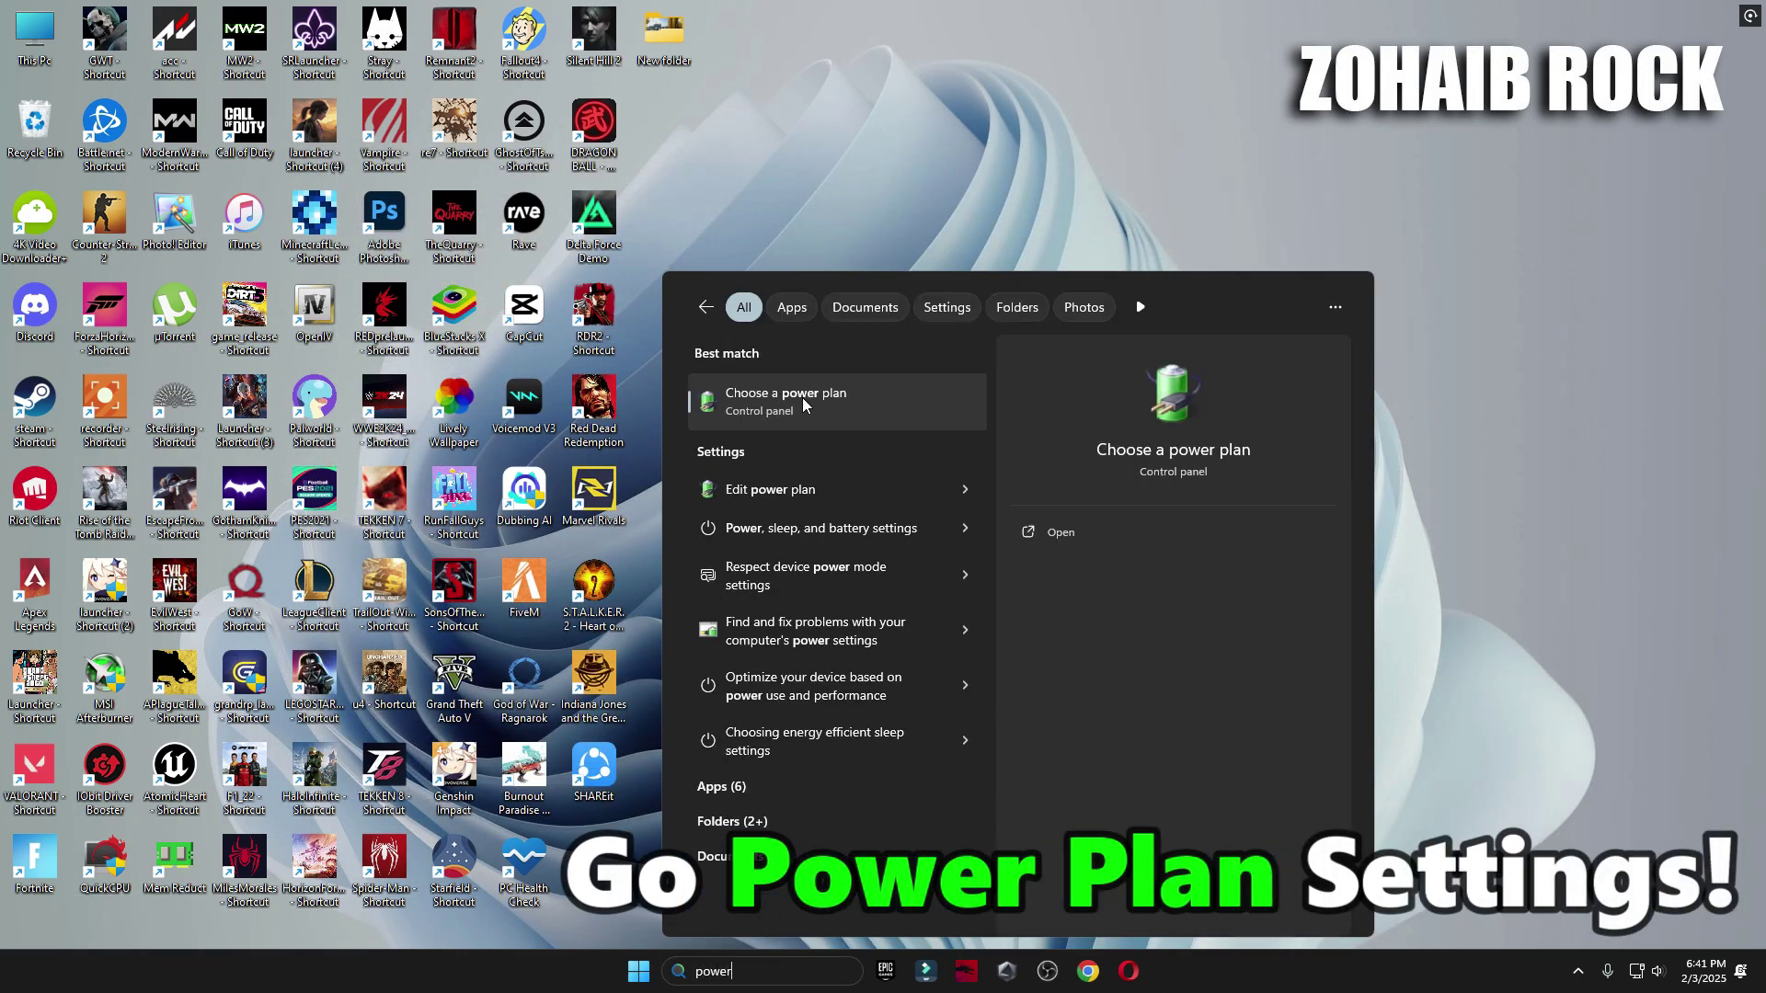
click(802, 402)
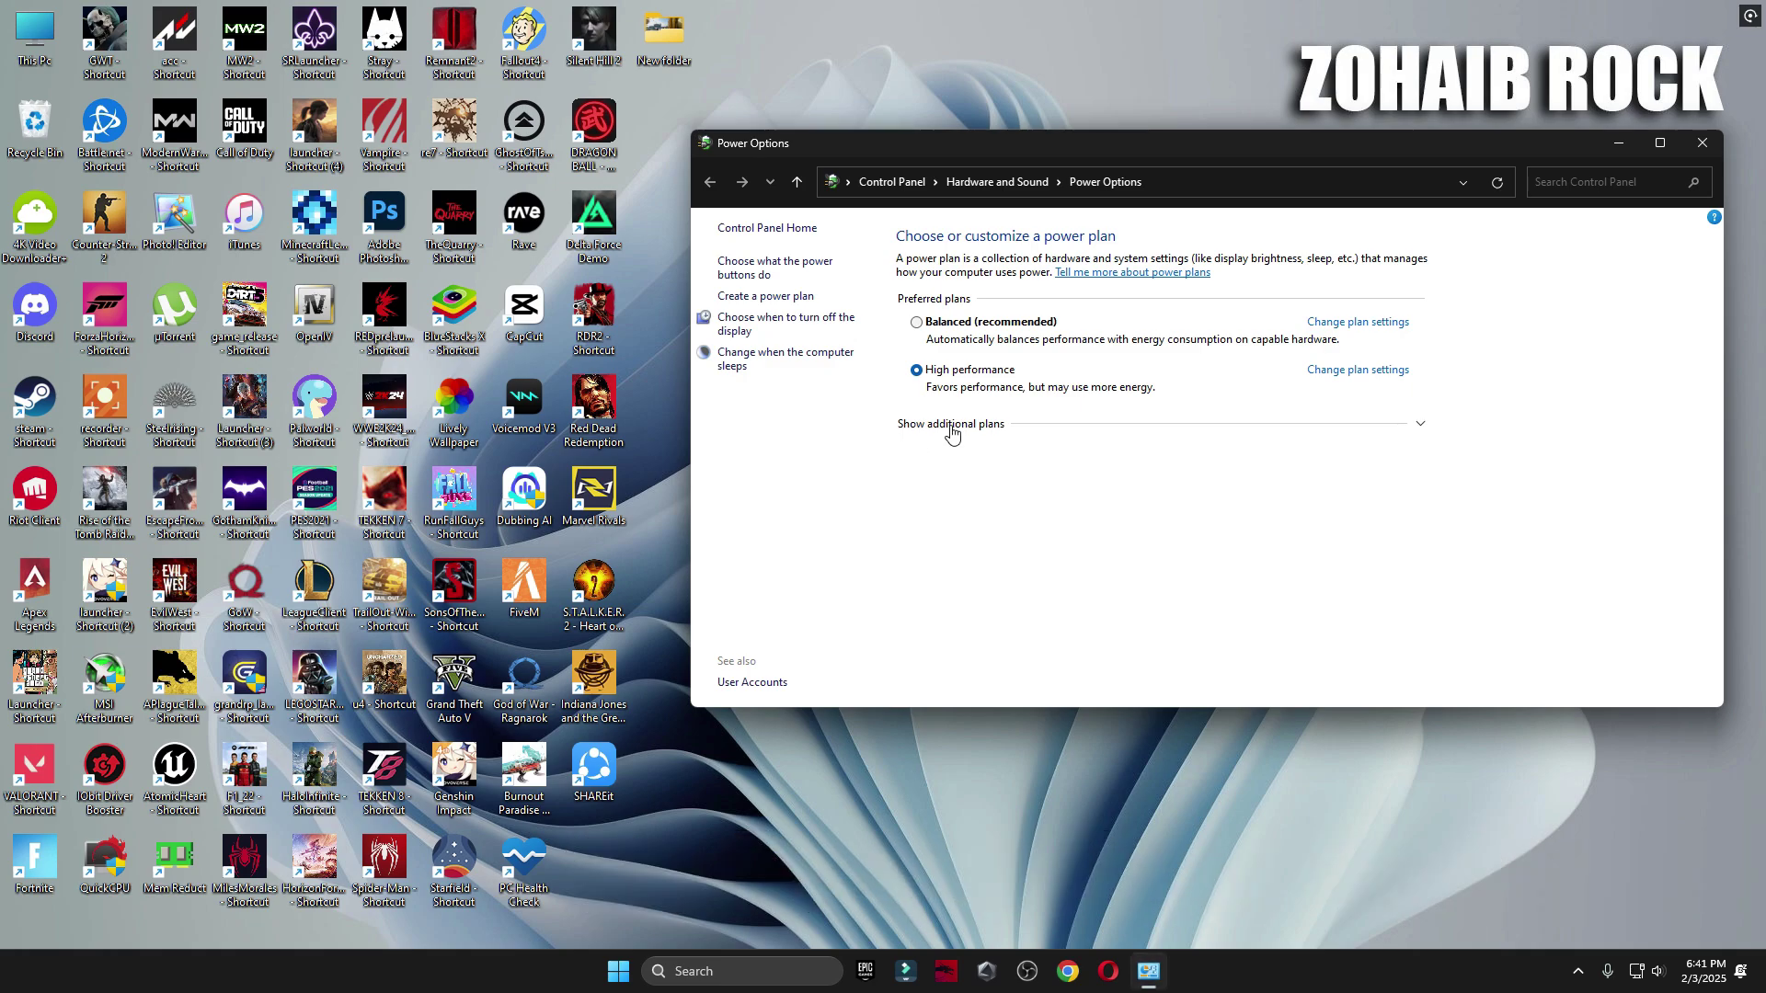
click(951, 428)
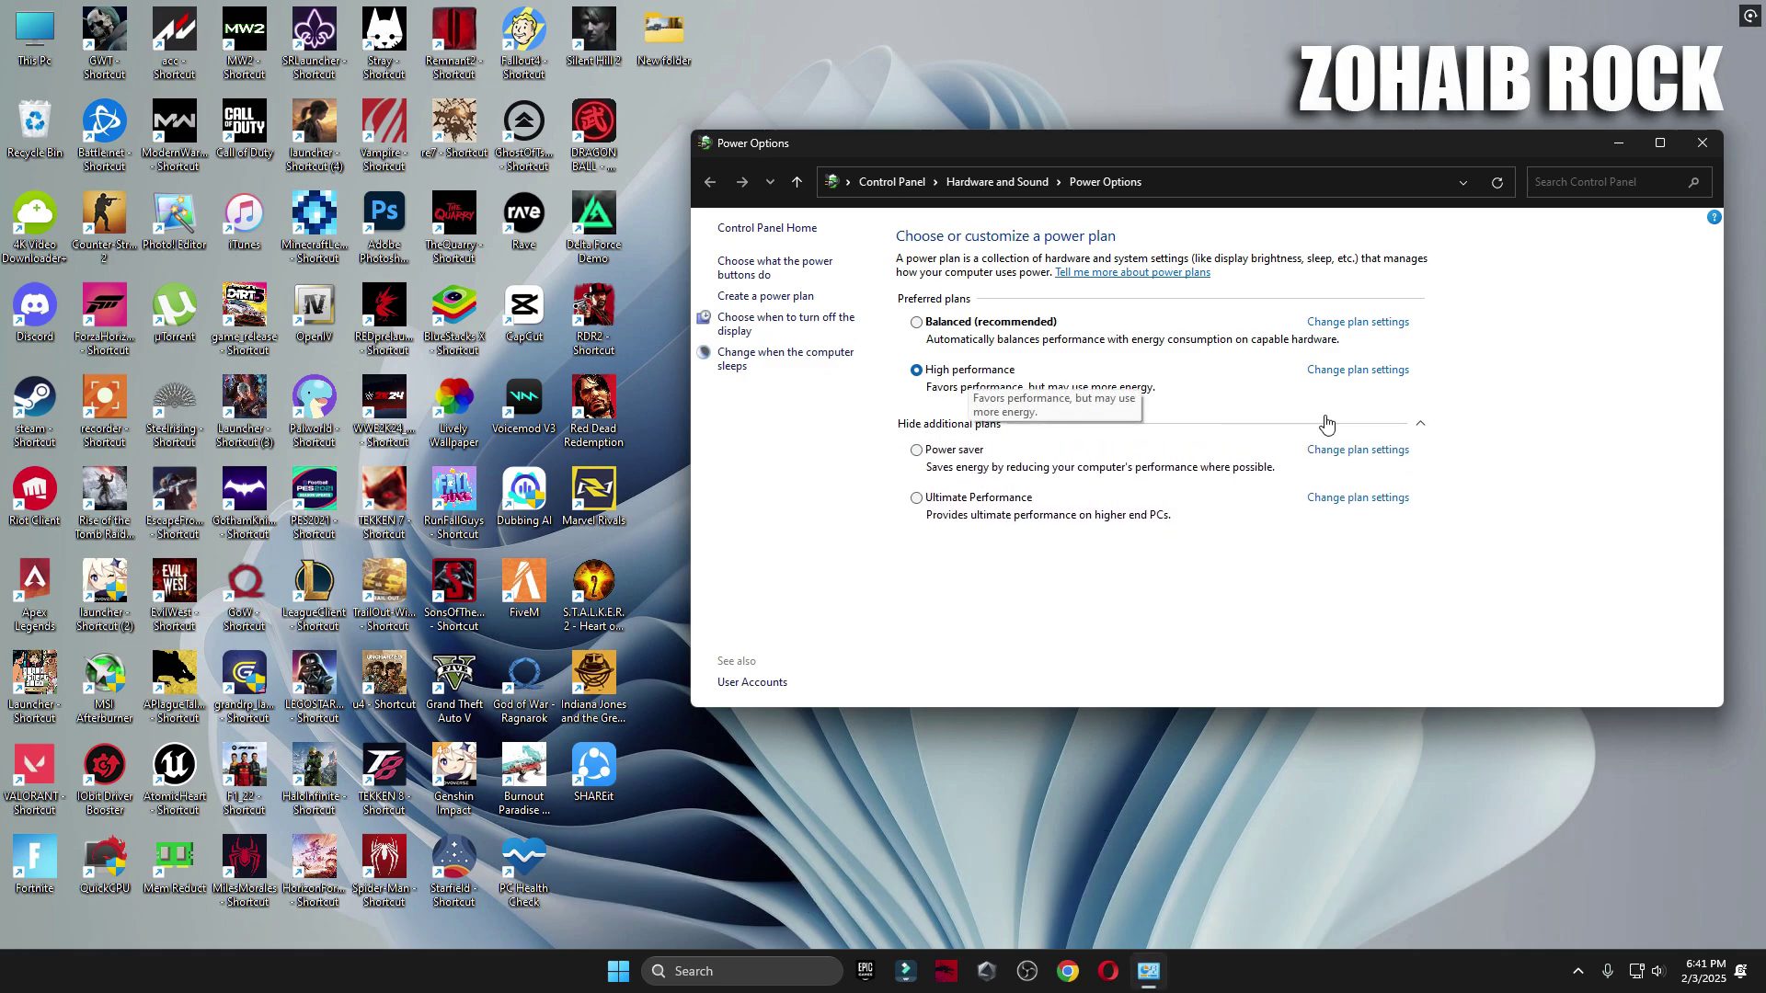
click(1419, 424)
click(1702, 143)
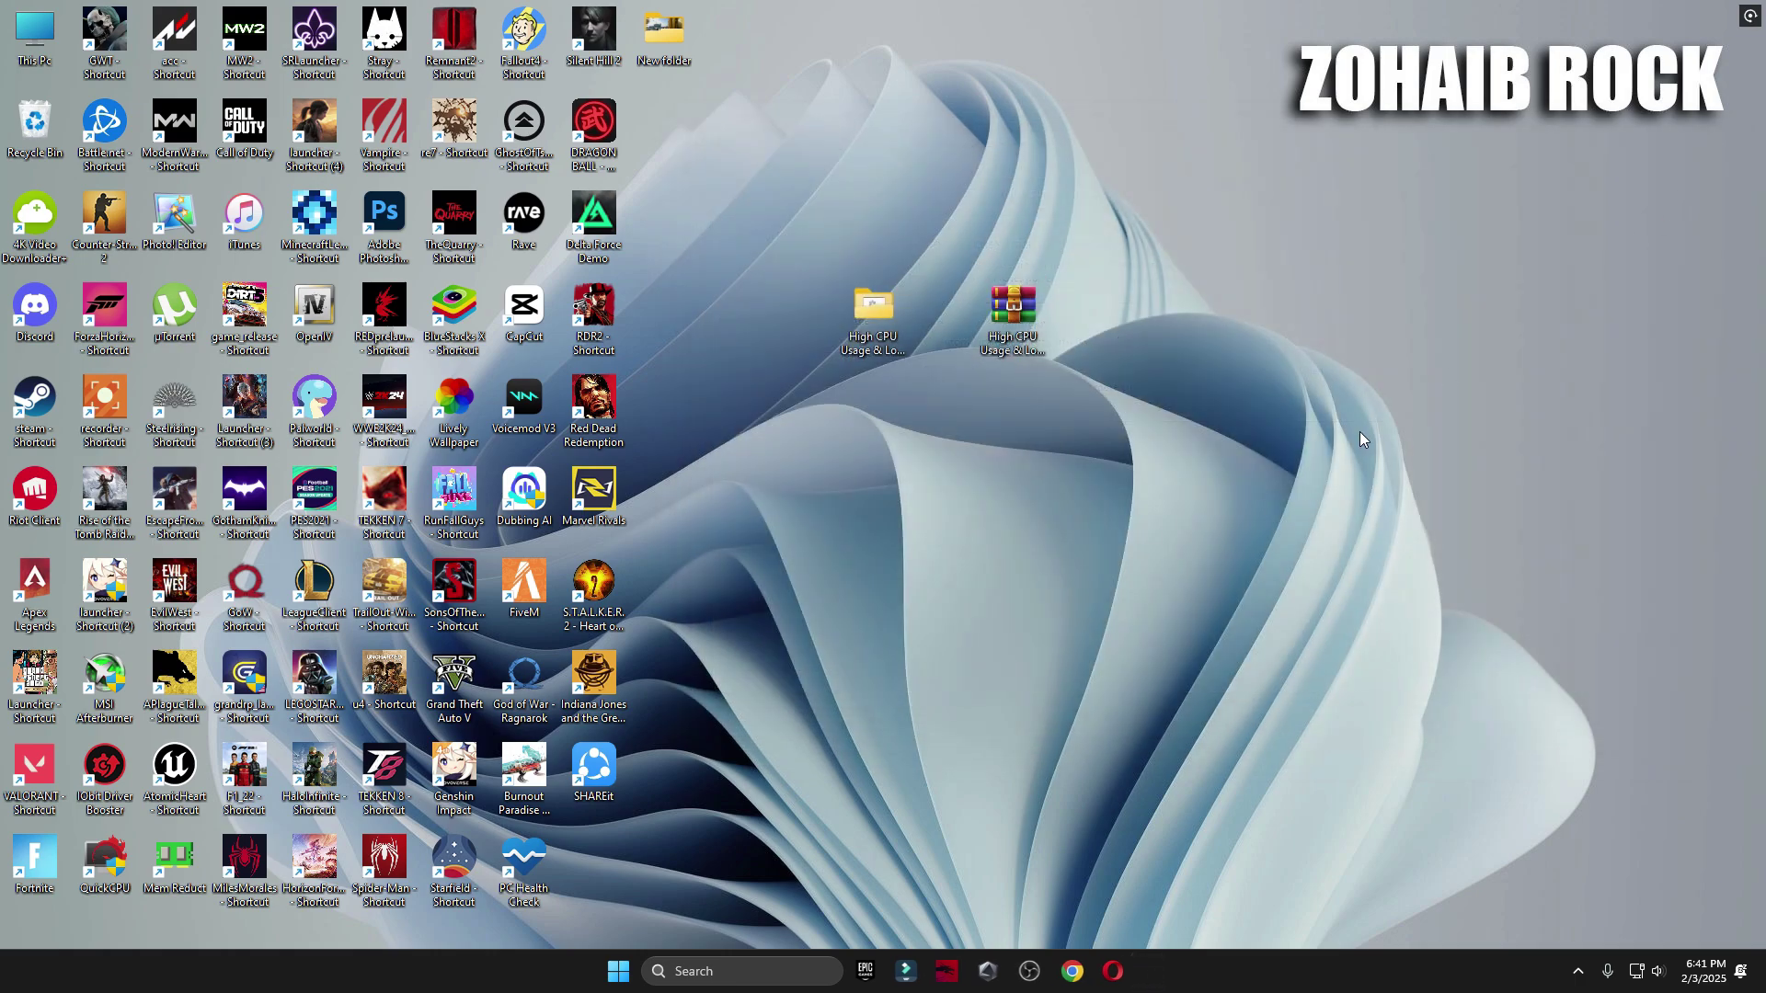
Reopen the extracted fix pack folder on the desktop and select its two registry files
double_click(874, 368)
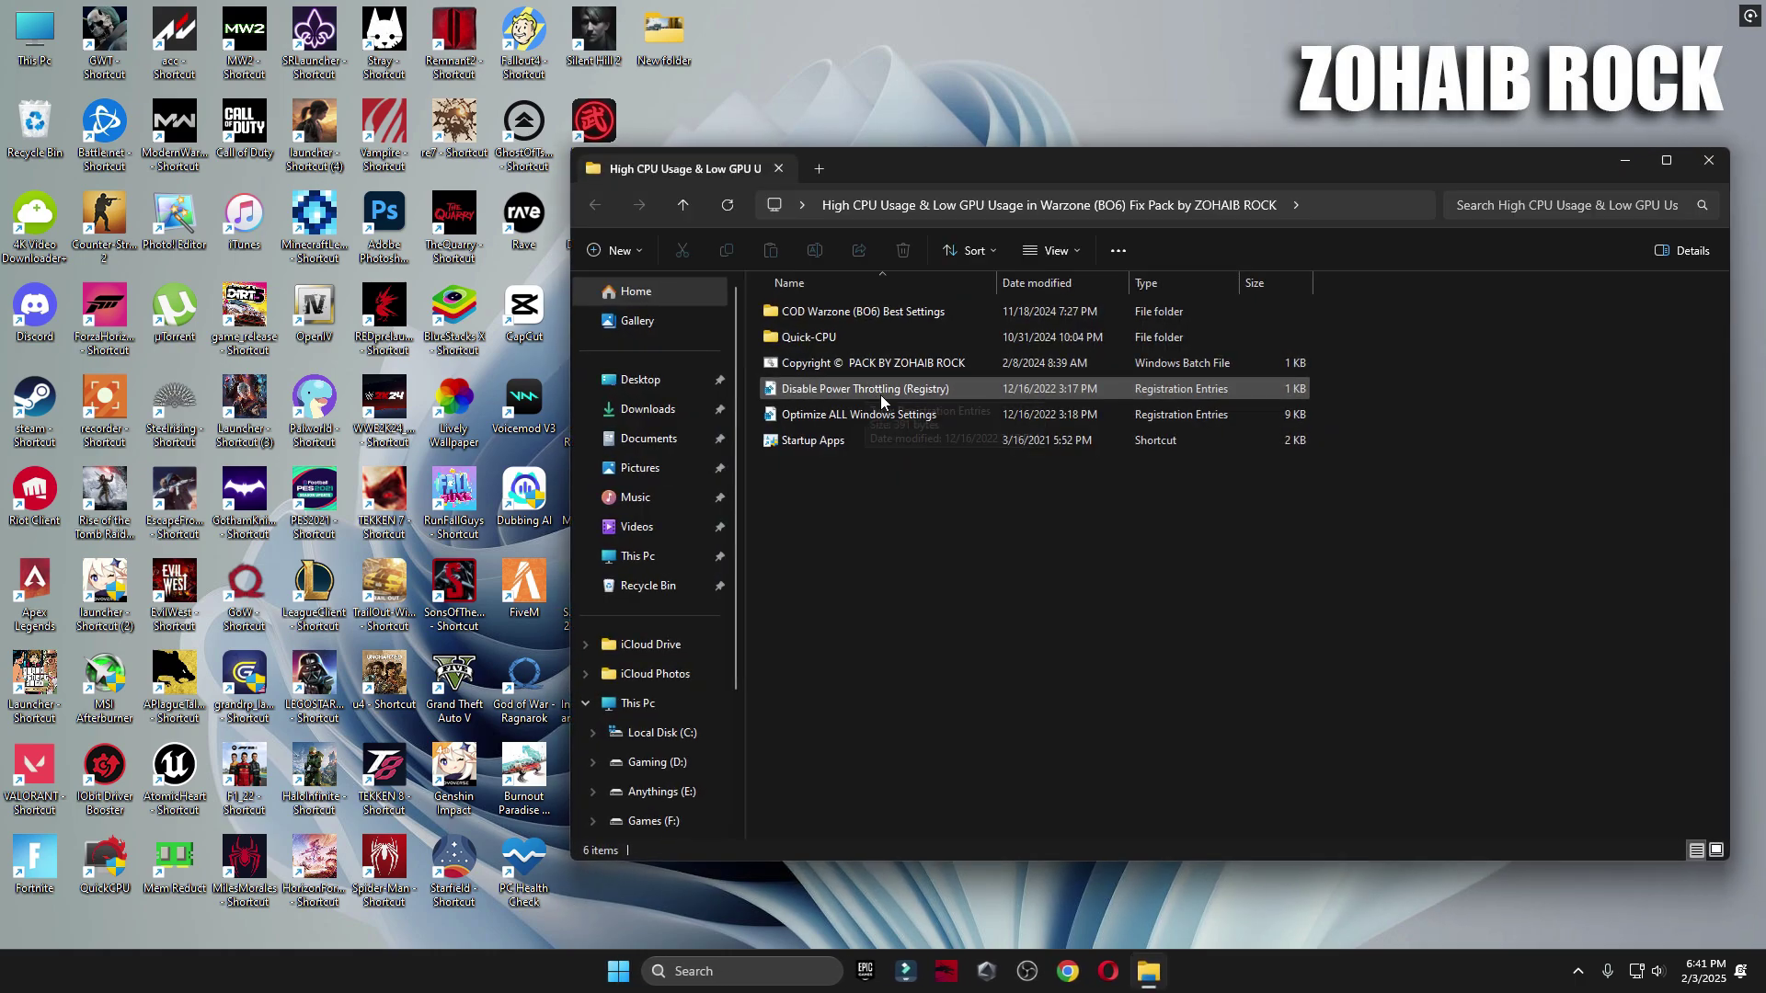
drag(1341, 390, 1292, 423)
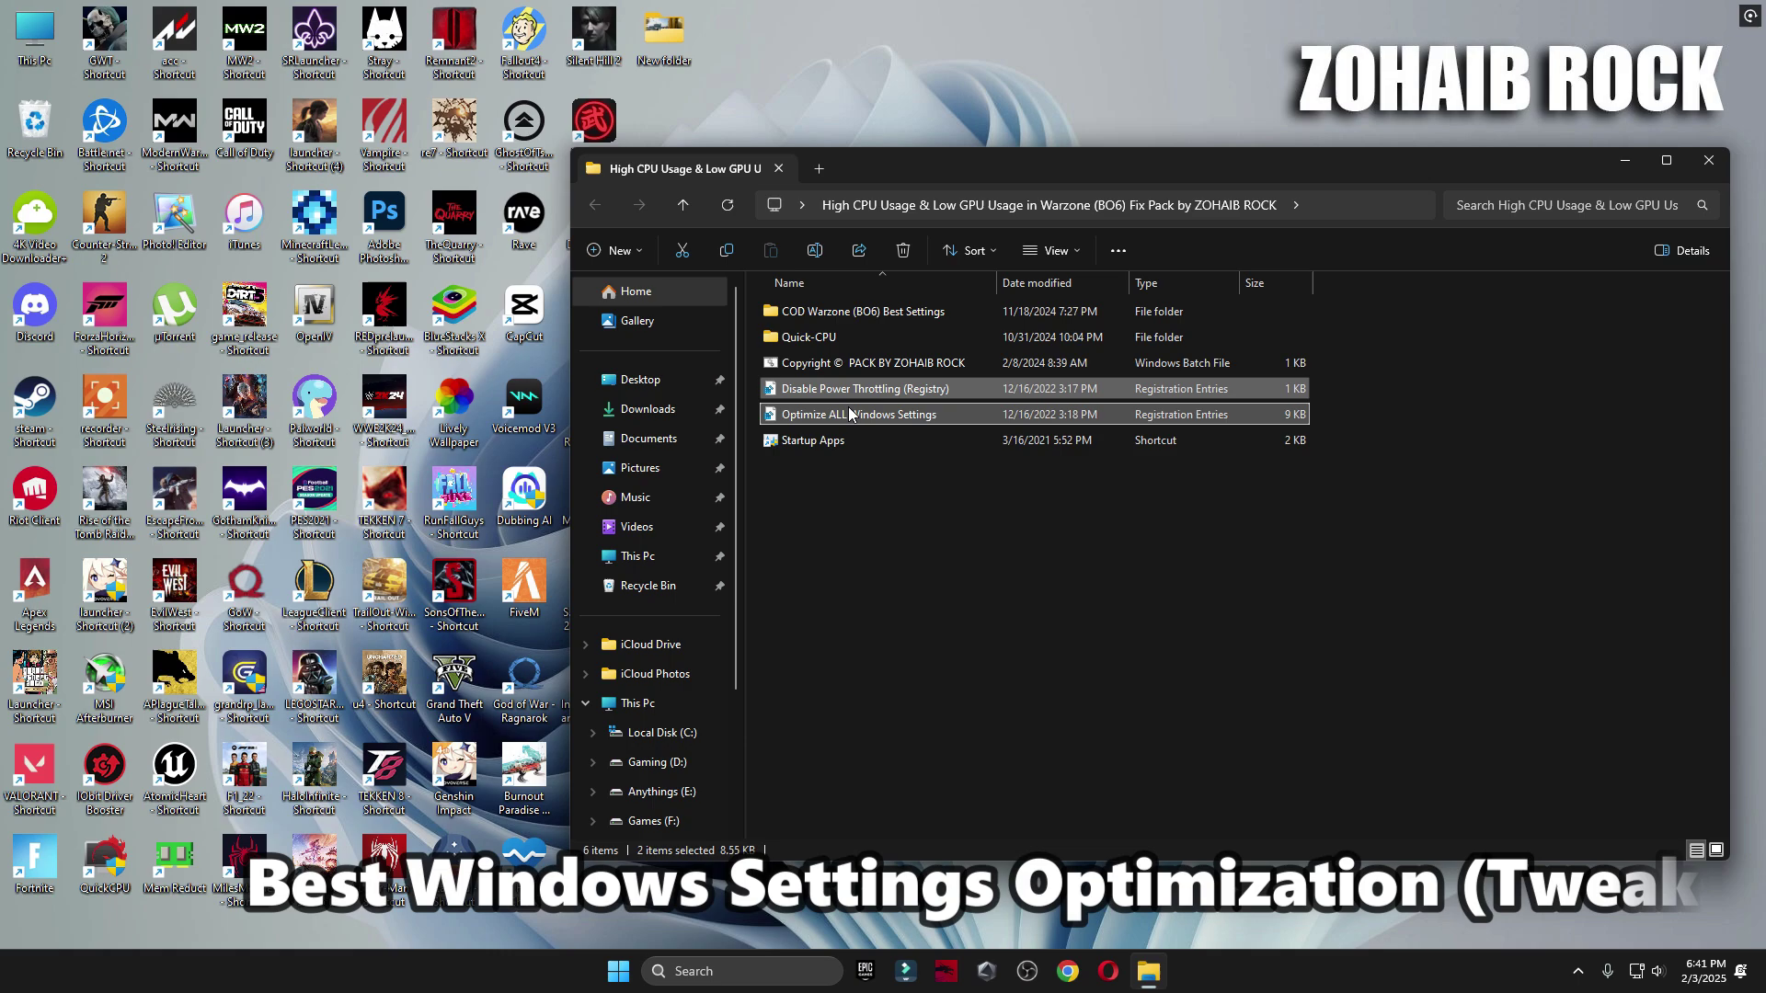
Look over the System page of Windows Settings
key(super)
click(1015, 428)
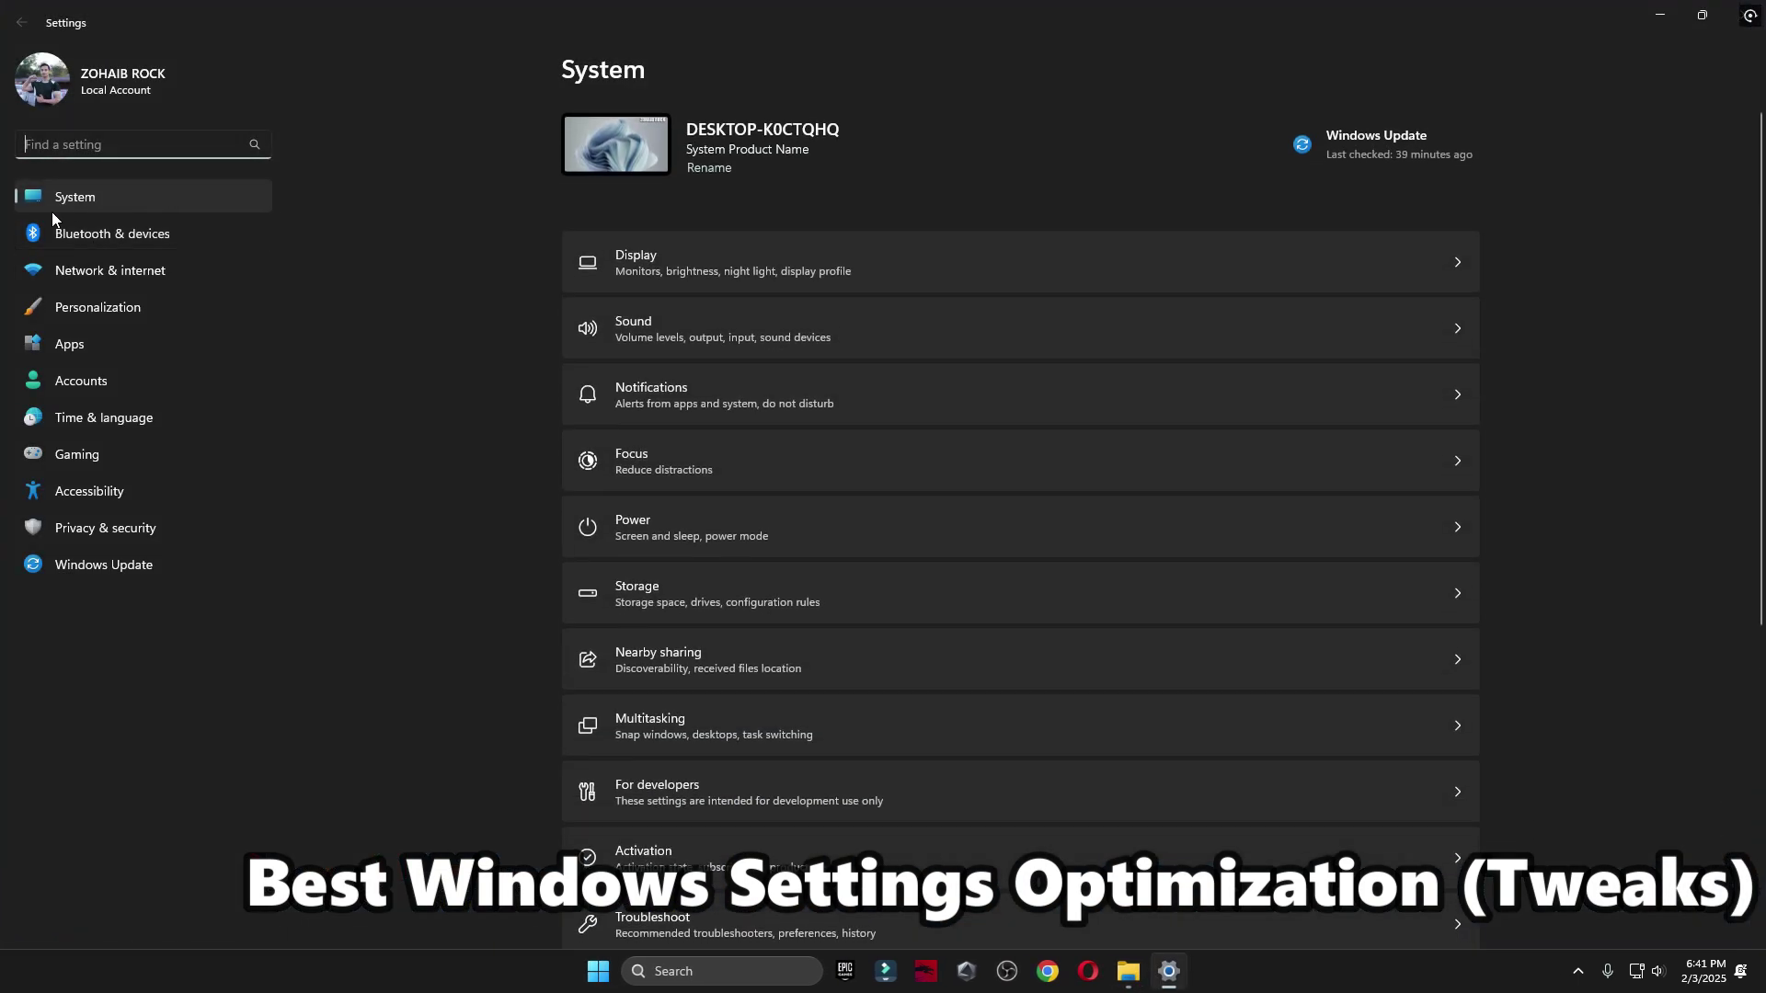
scroll(966, 429, down, 4)
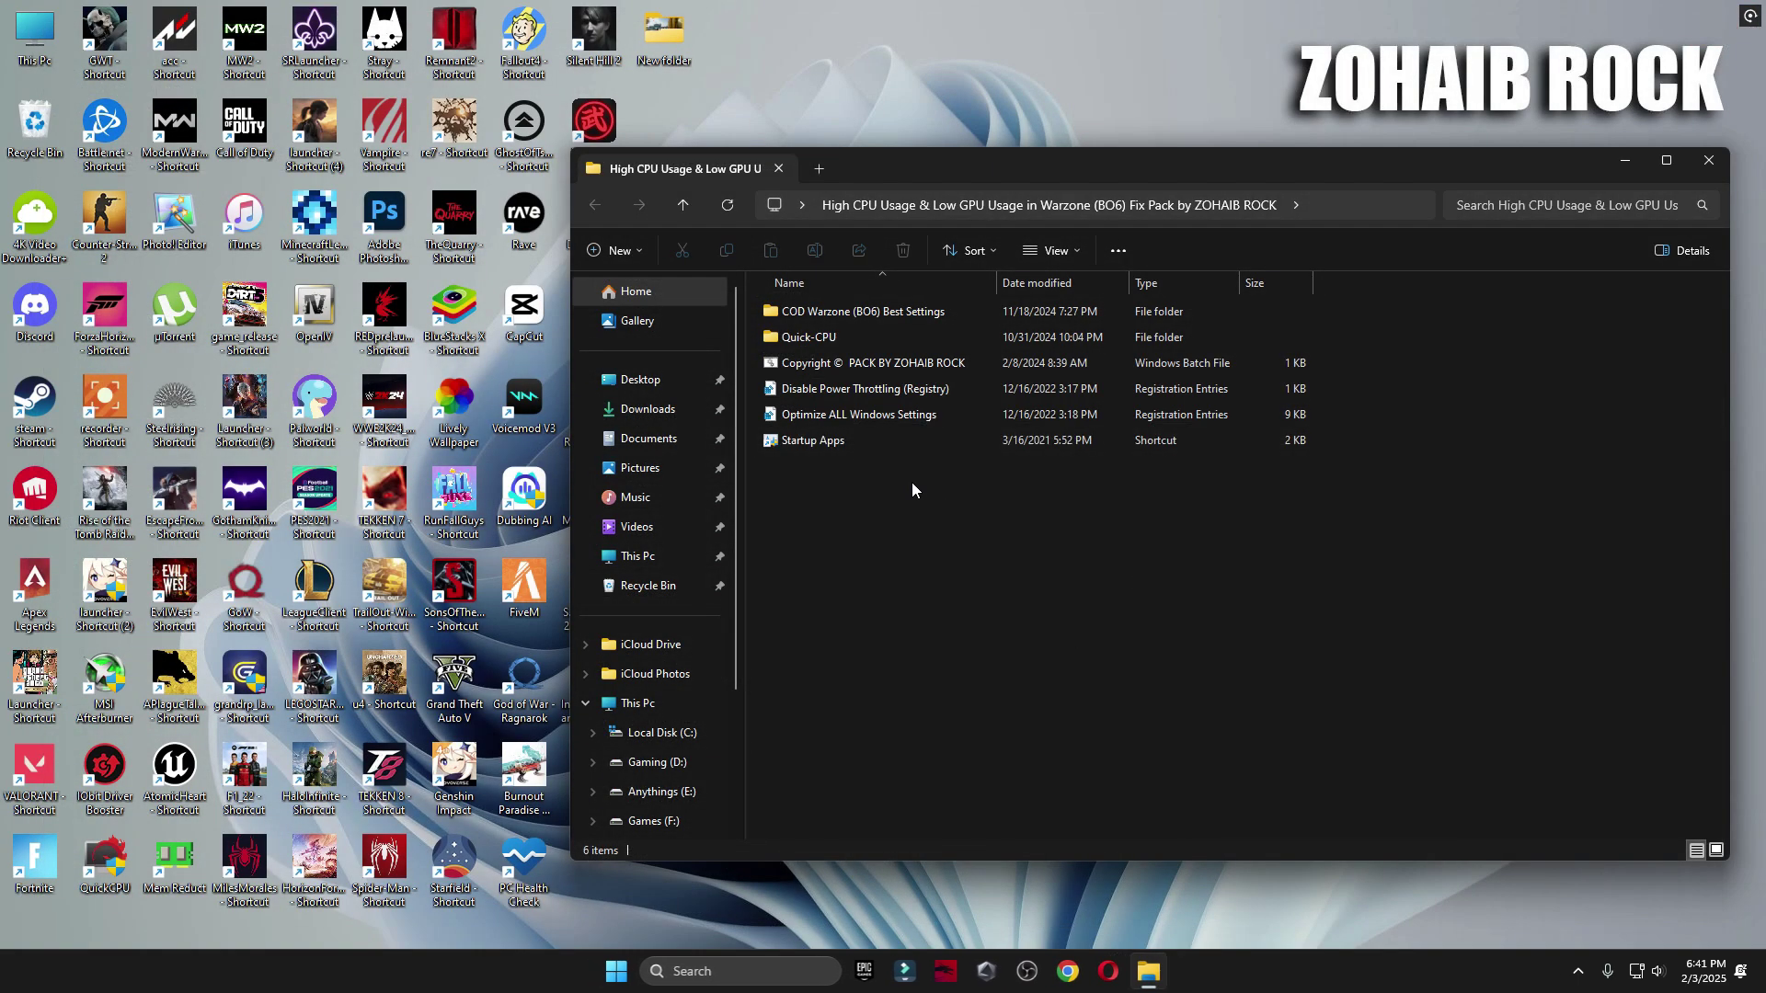
Merge the Optimize ALL Windows Settings file into the registry, granting administrator permission and confirming the import
double_click(847, 413)
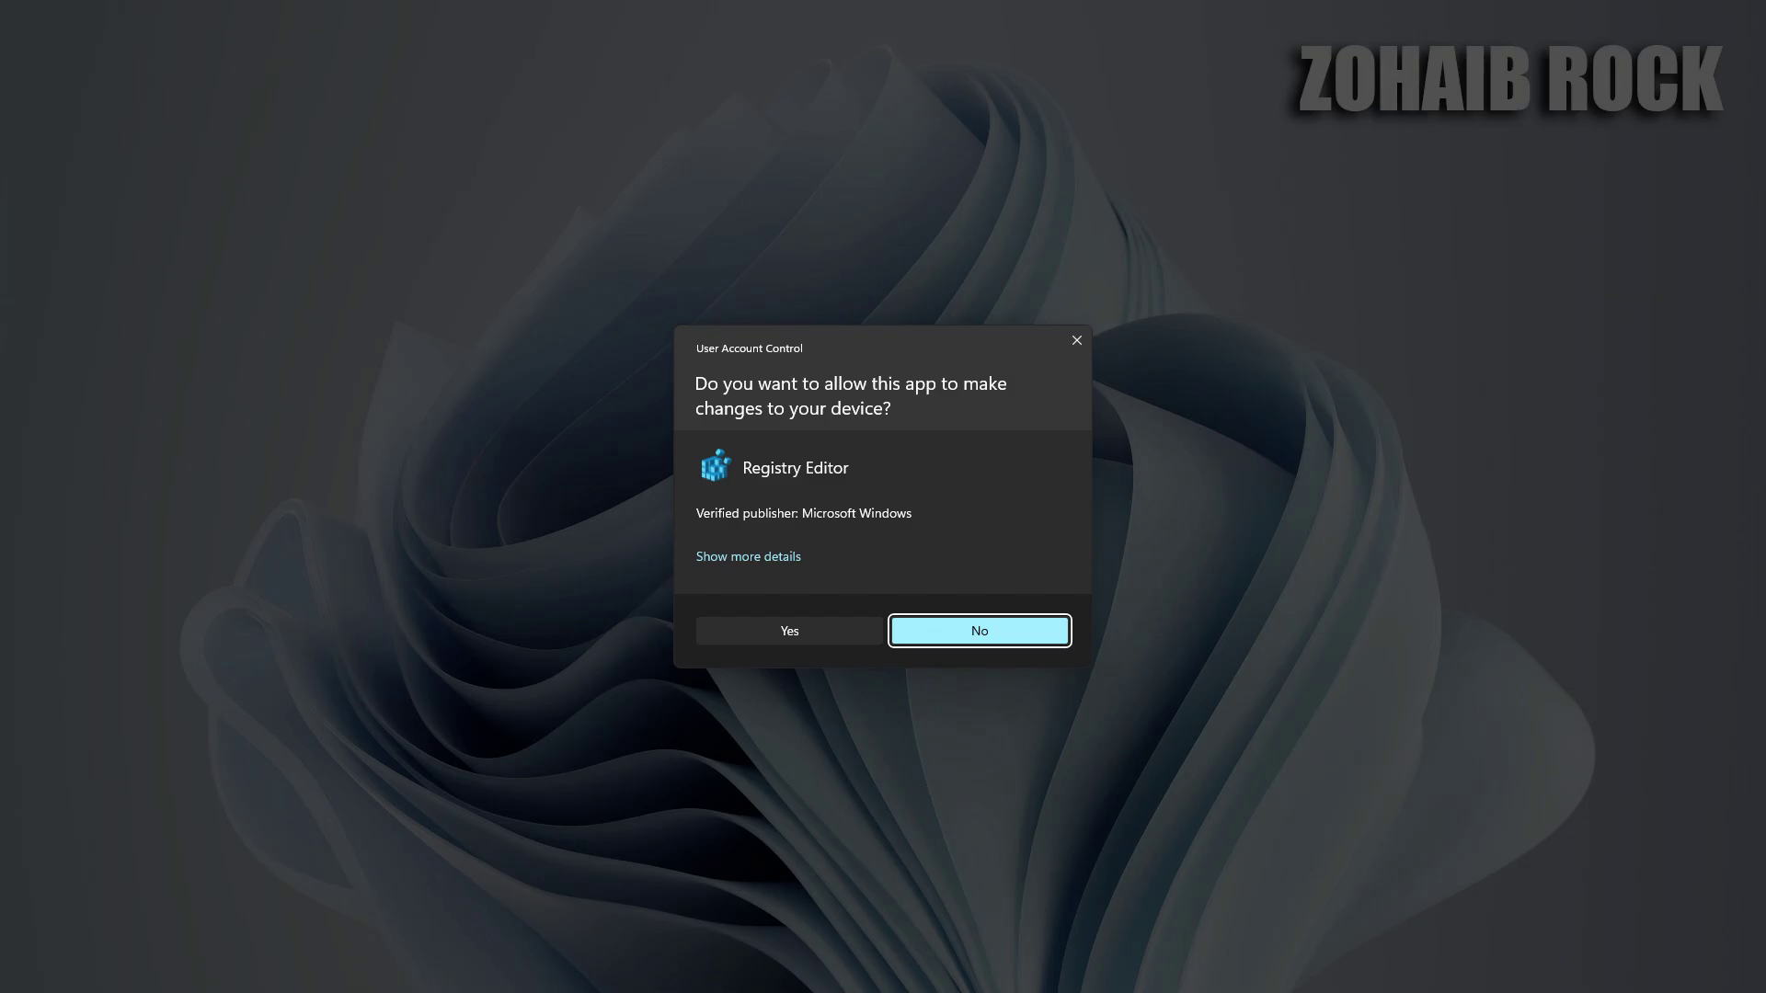
click(1012, 629)
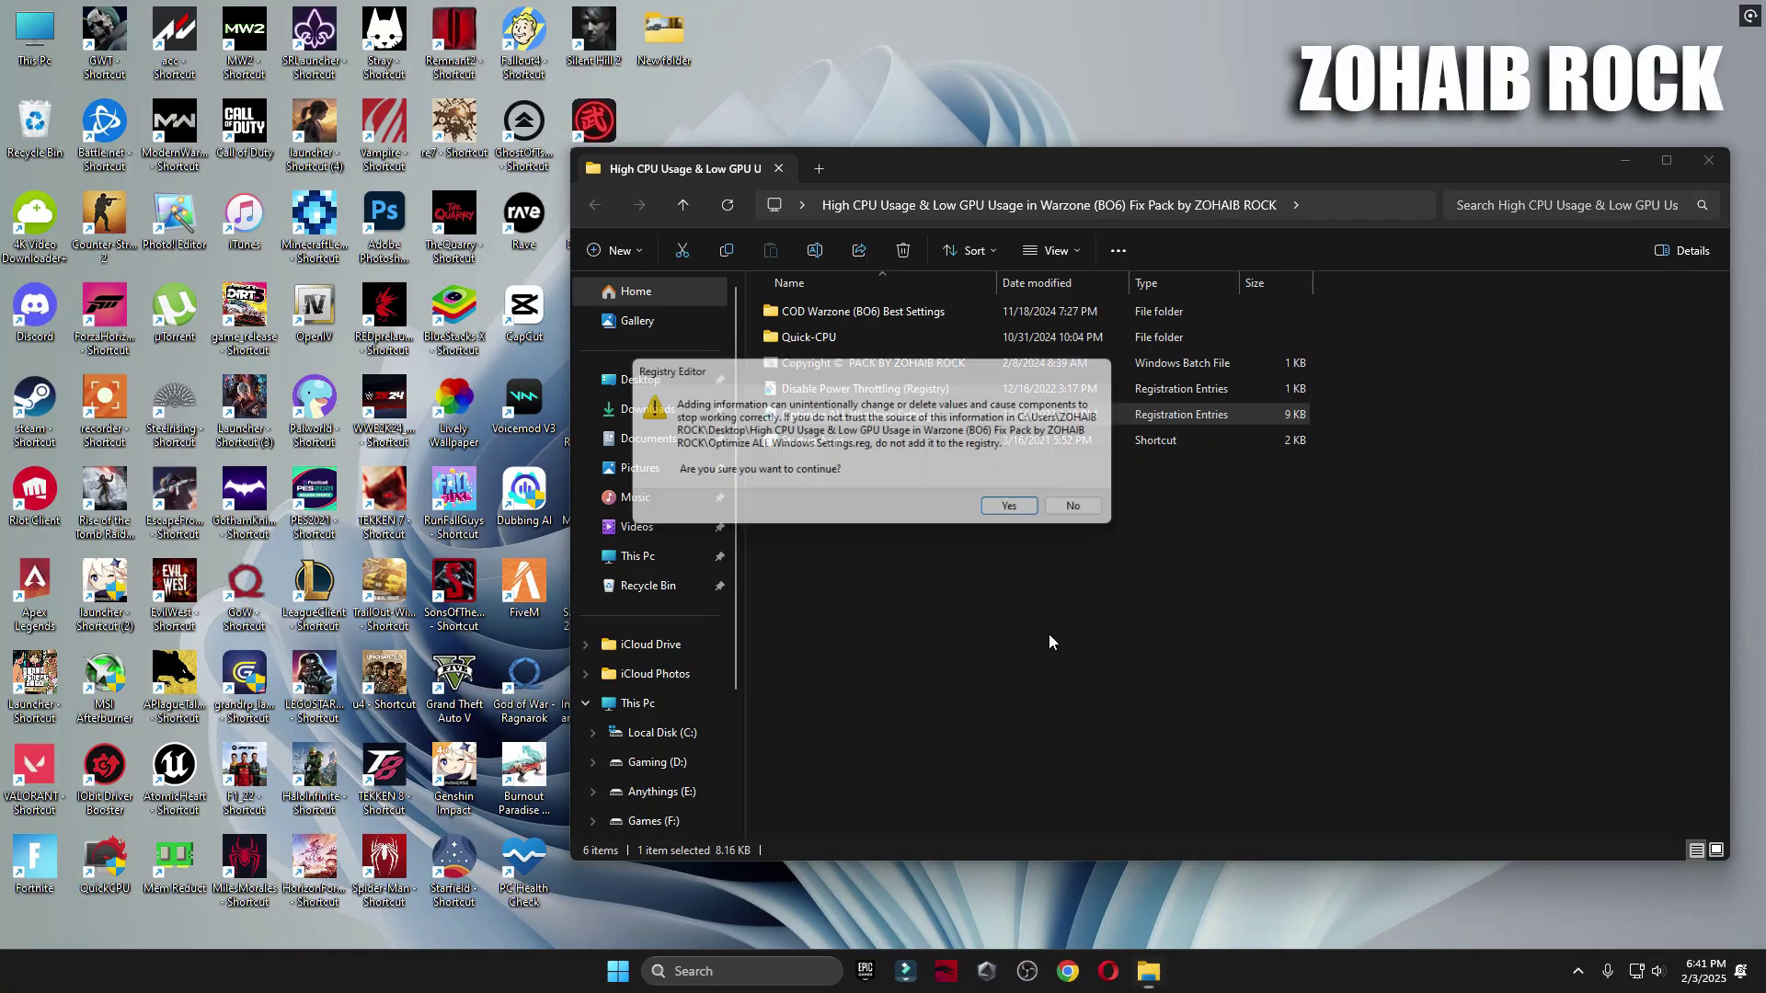
click(1008, 505)
click(1090, 495)
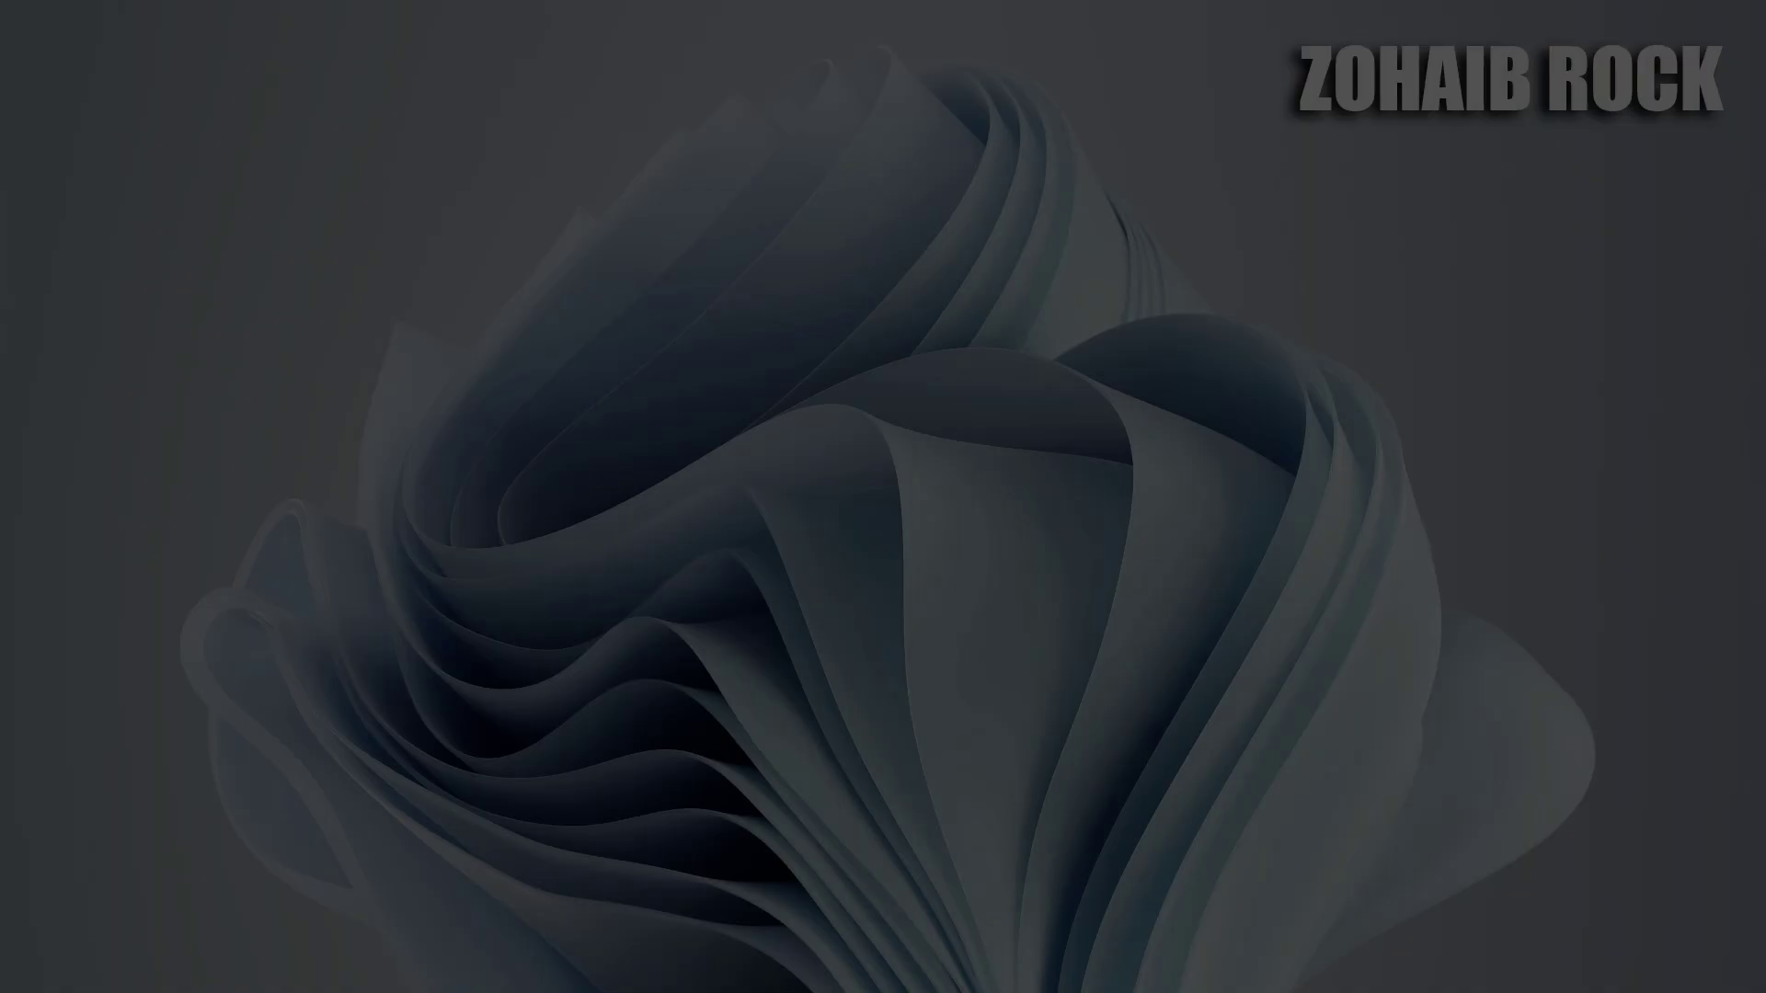
Merge the Disable Power Throttling (Registry) file into the registry, granting administrator permission and confirming the import
click(1012, 628)
click(1014, 547)
click(1072, 489)
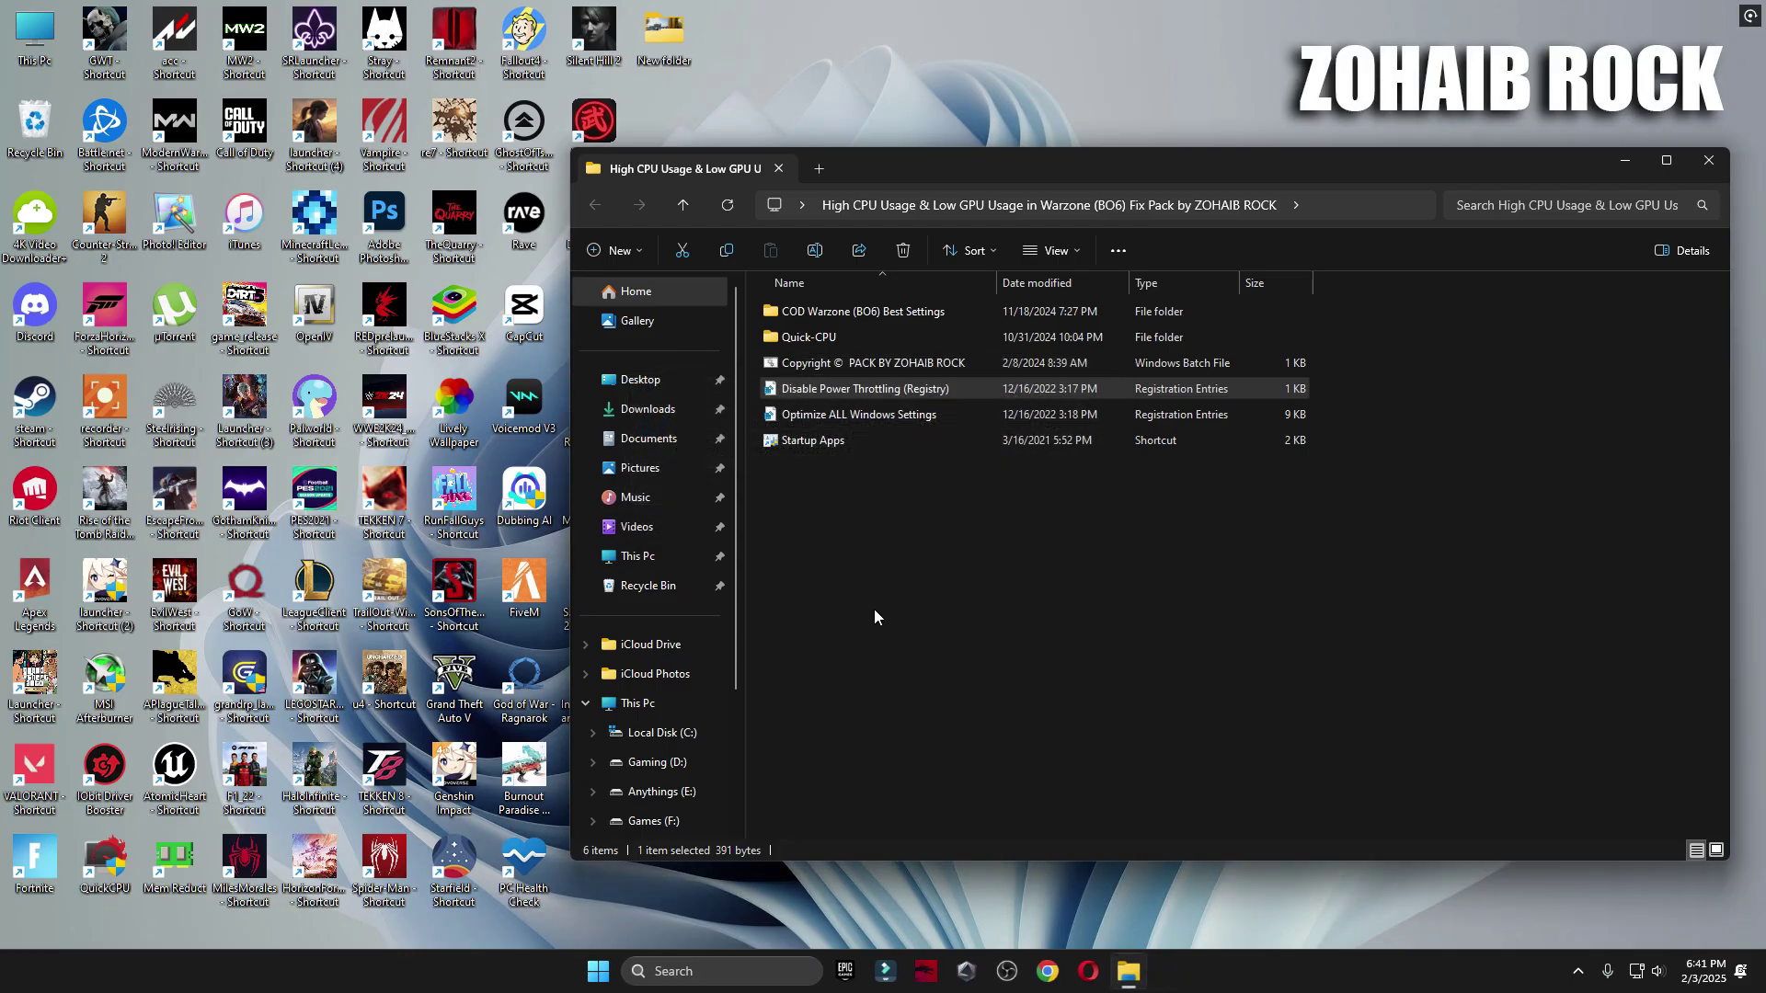
Launch the Startup Apps shortcut from the fix pack, close the folder window and move Task Manager clear of the desktop icons
double_click(829, 444)
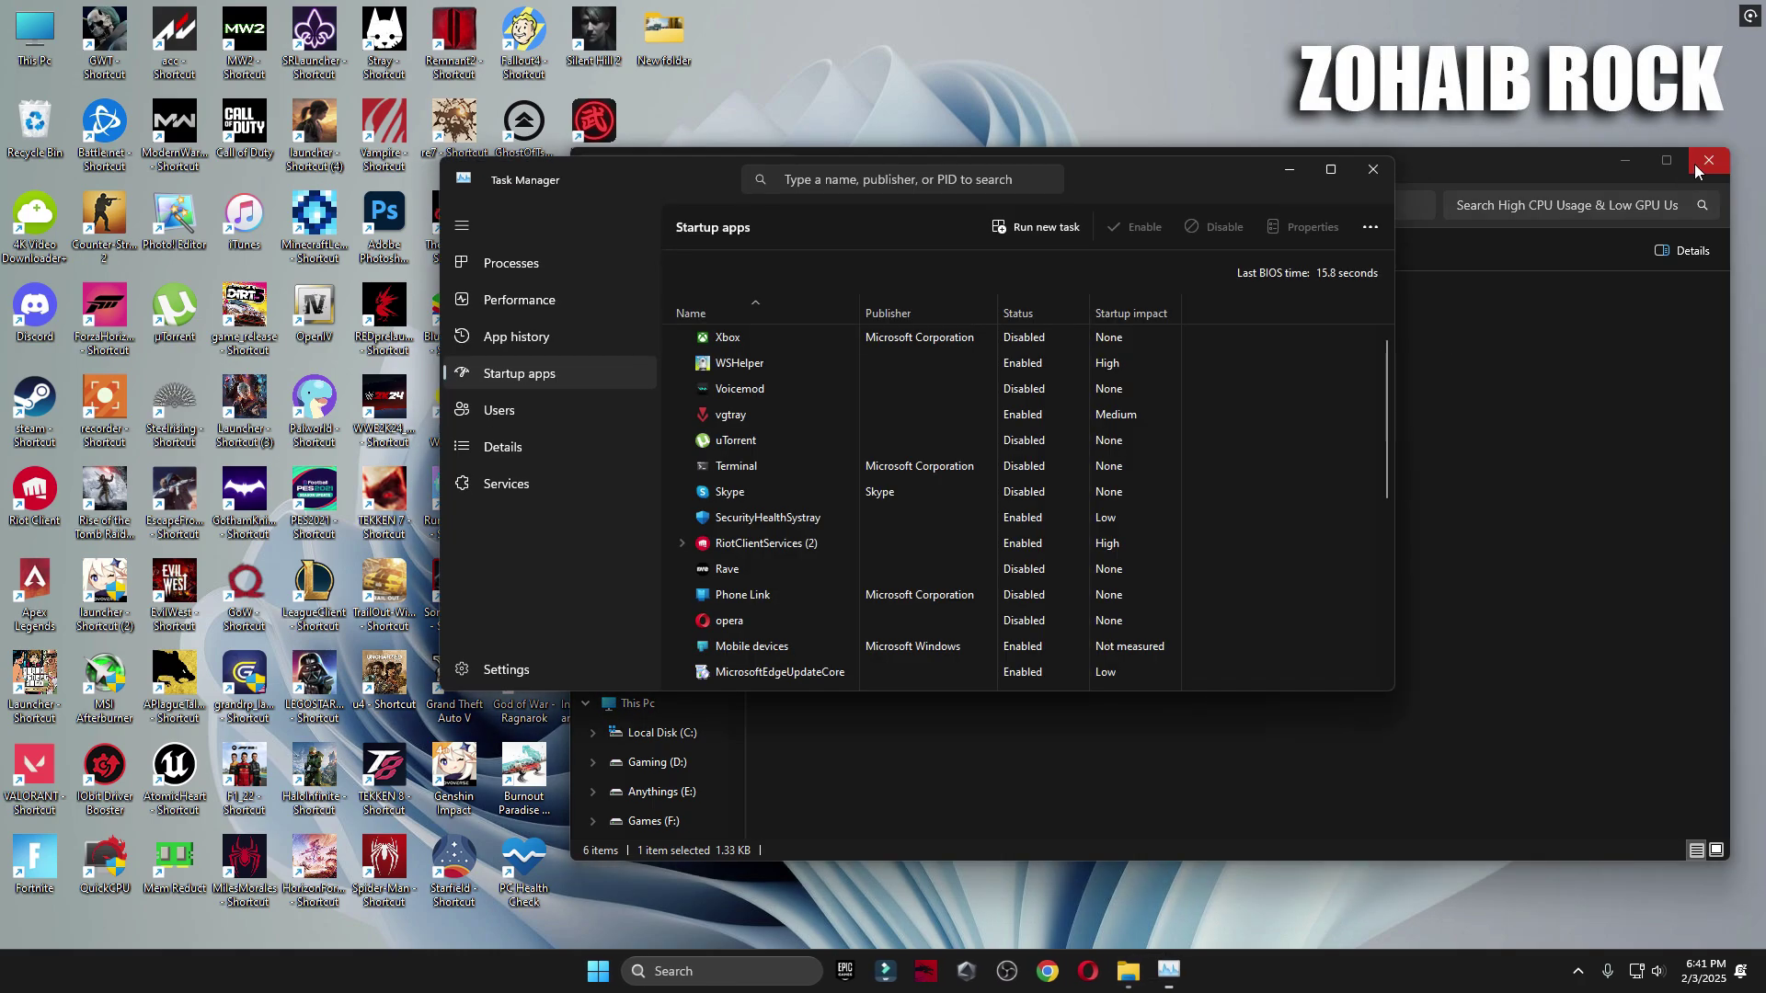
click(1697, 165)
drag(1087, 182, 1305, 184)
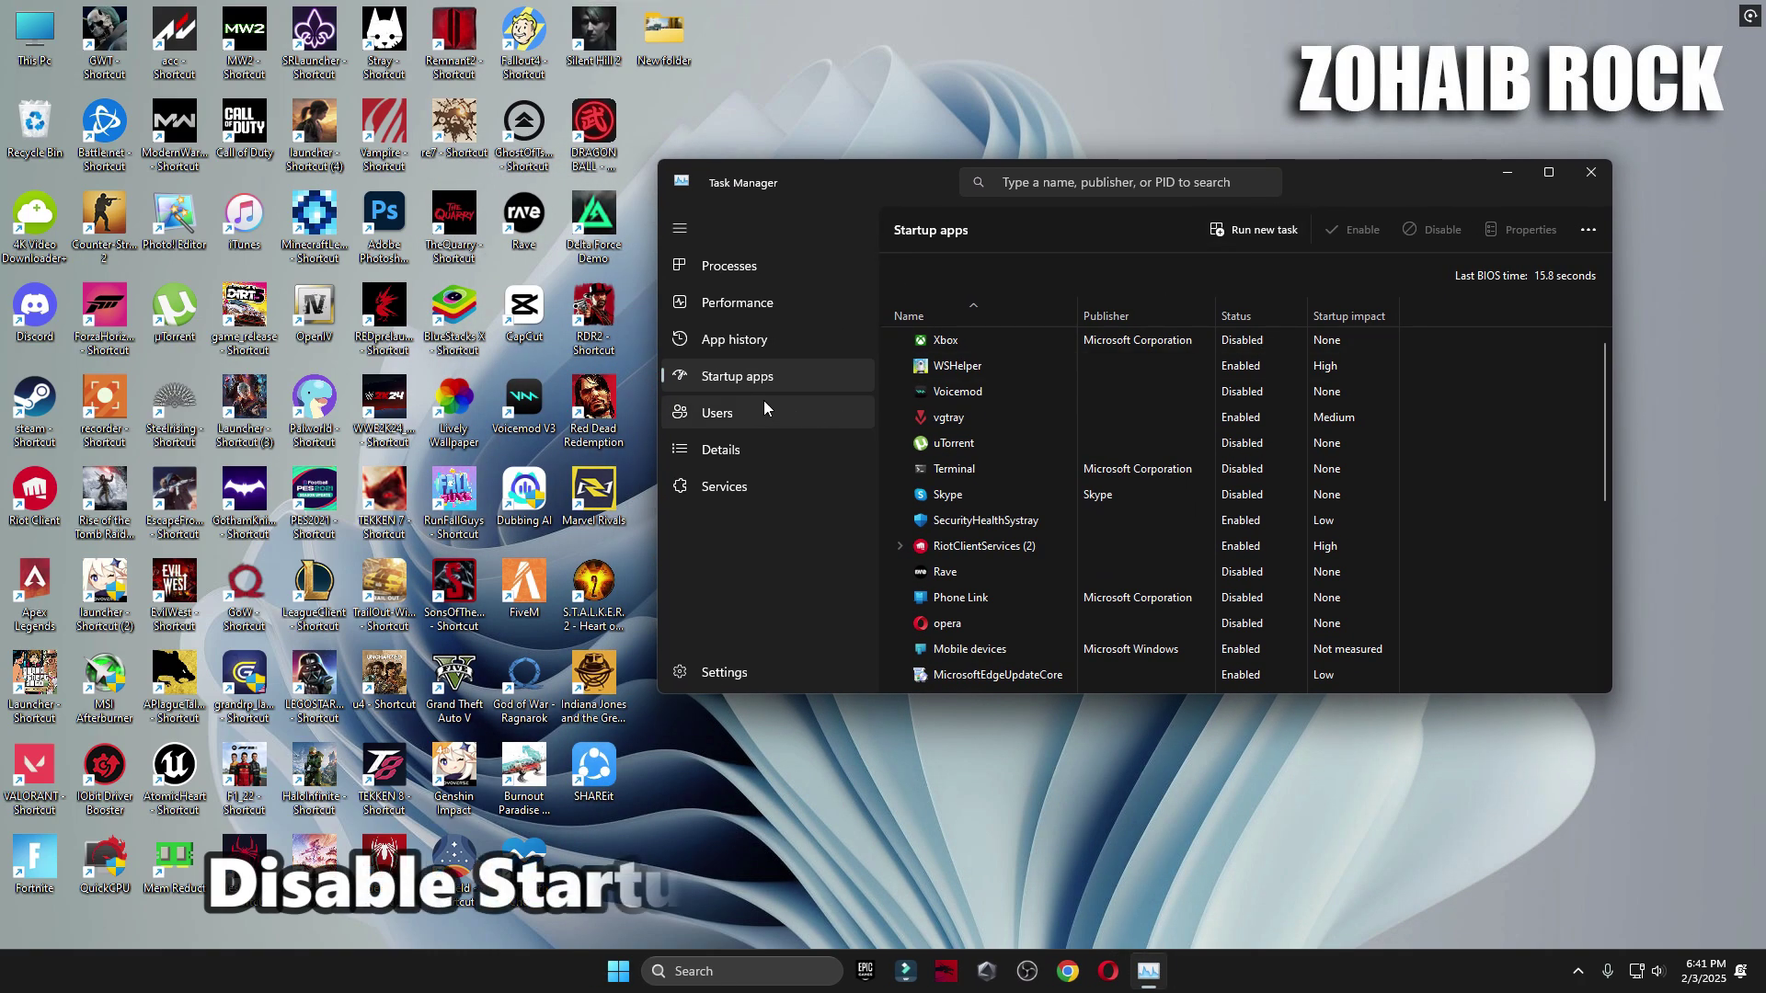
Examine the status of the startup apps, including uTorrent, Voicemod, Rave, Lively and the iCloud entries
scroll(1165, 570, down, 3)
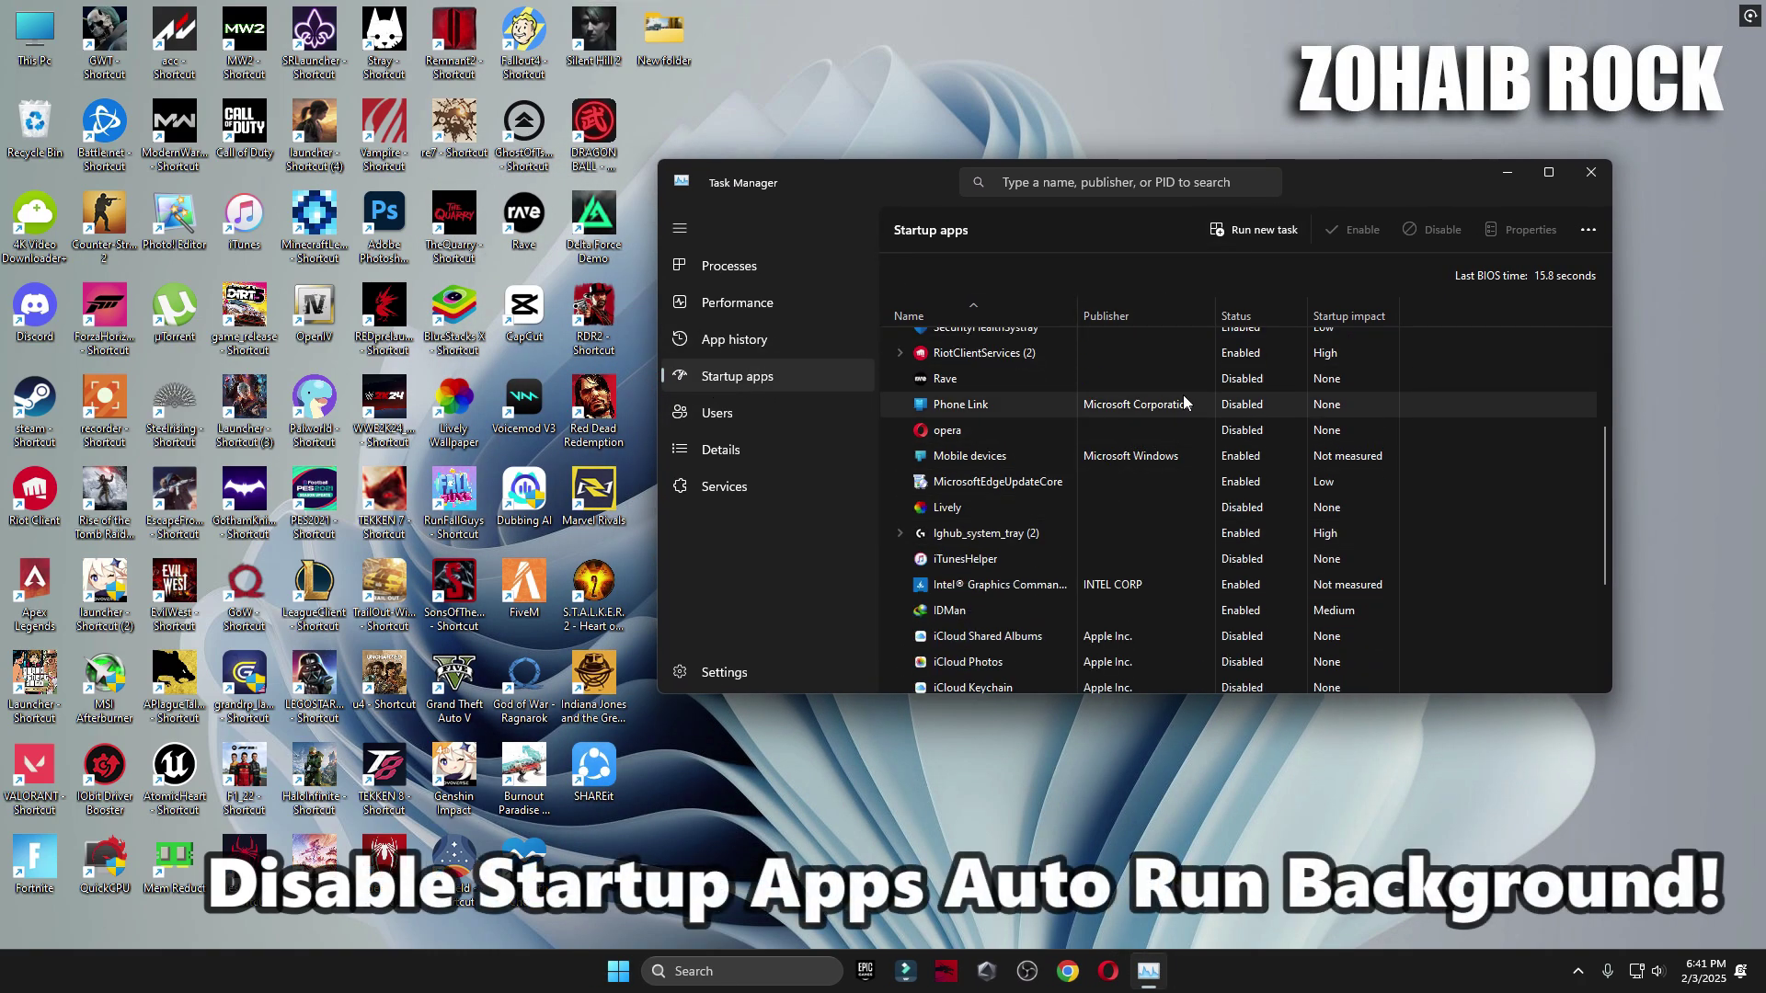
scroll(1141, 500, down, 3)
scroll(1102, 528, up, 6)
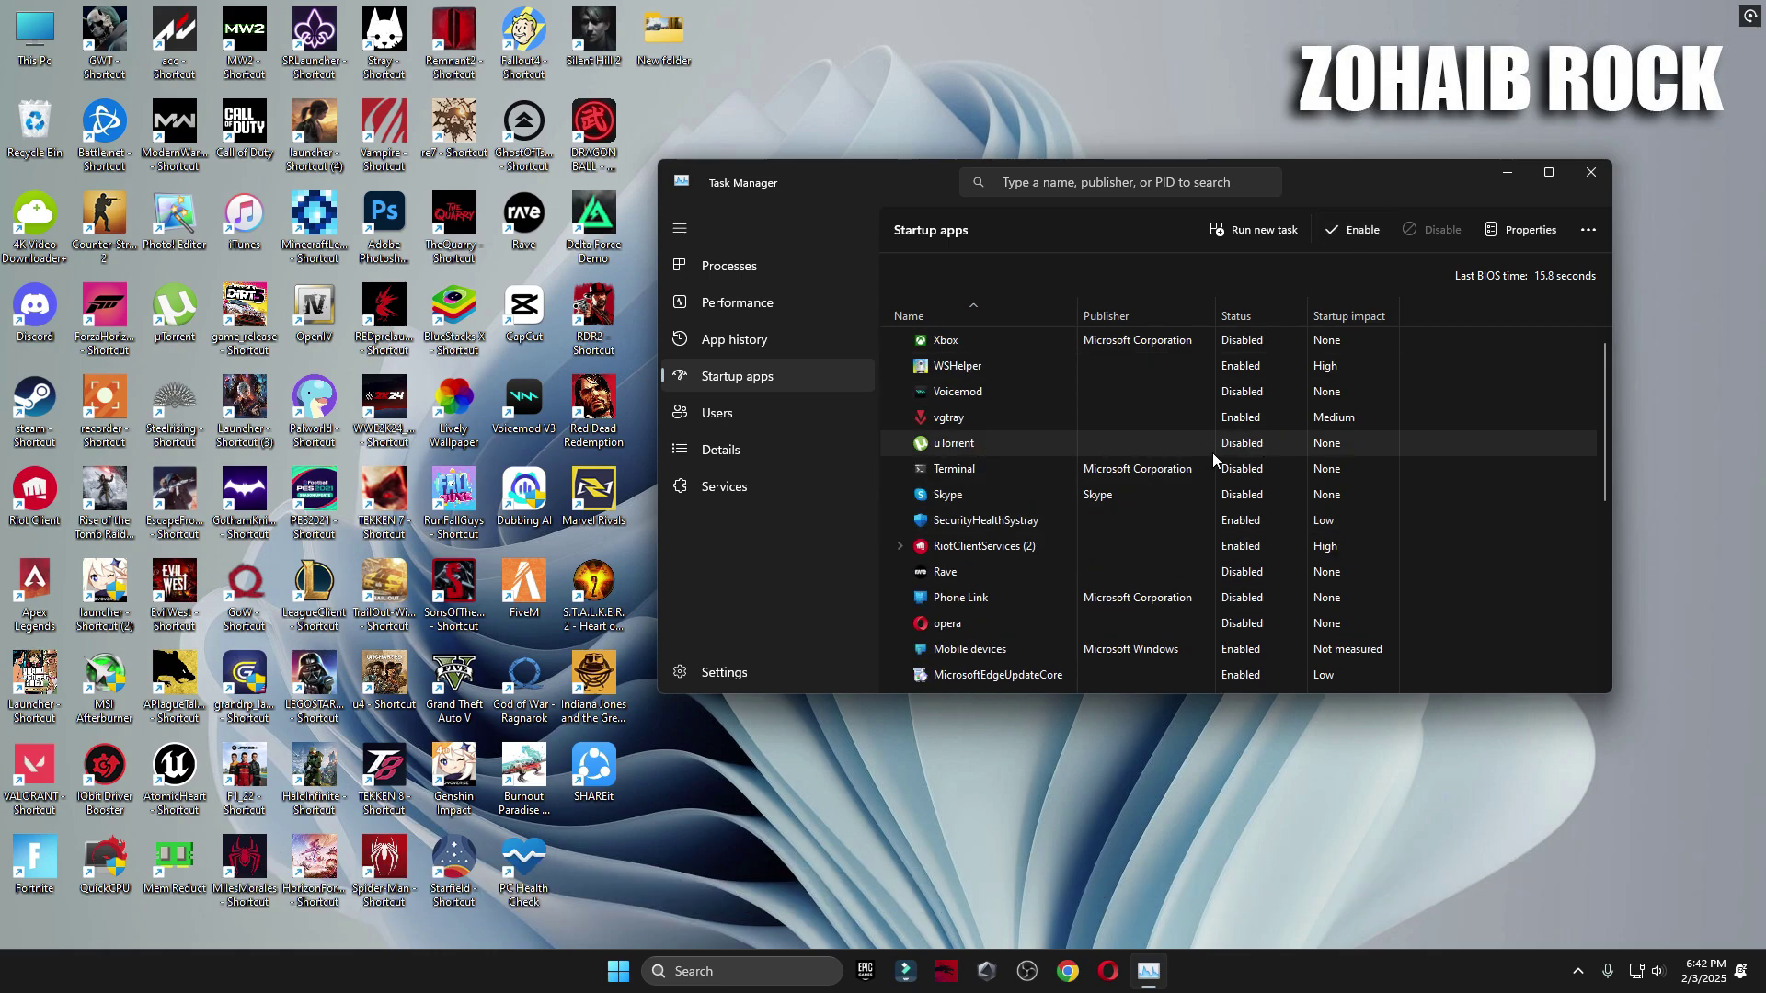
click(1431, 231)
click(983, 391)
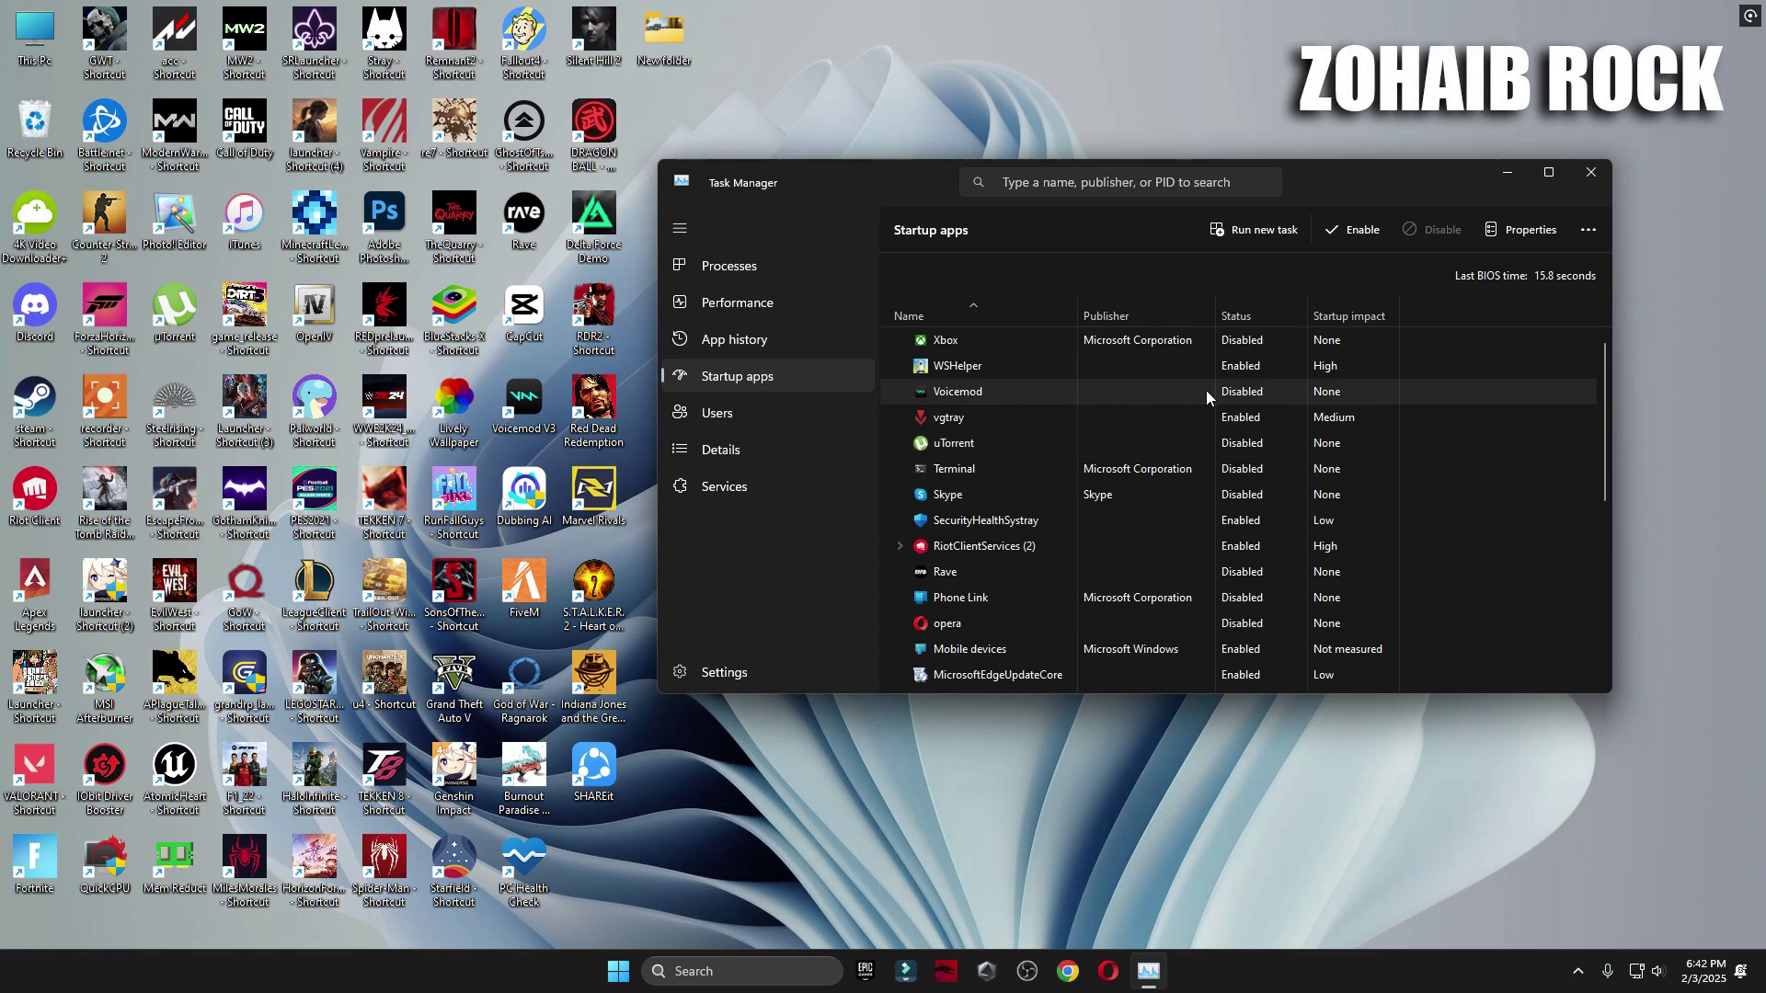
click(1244, 578)
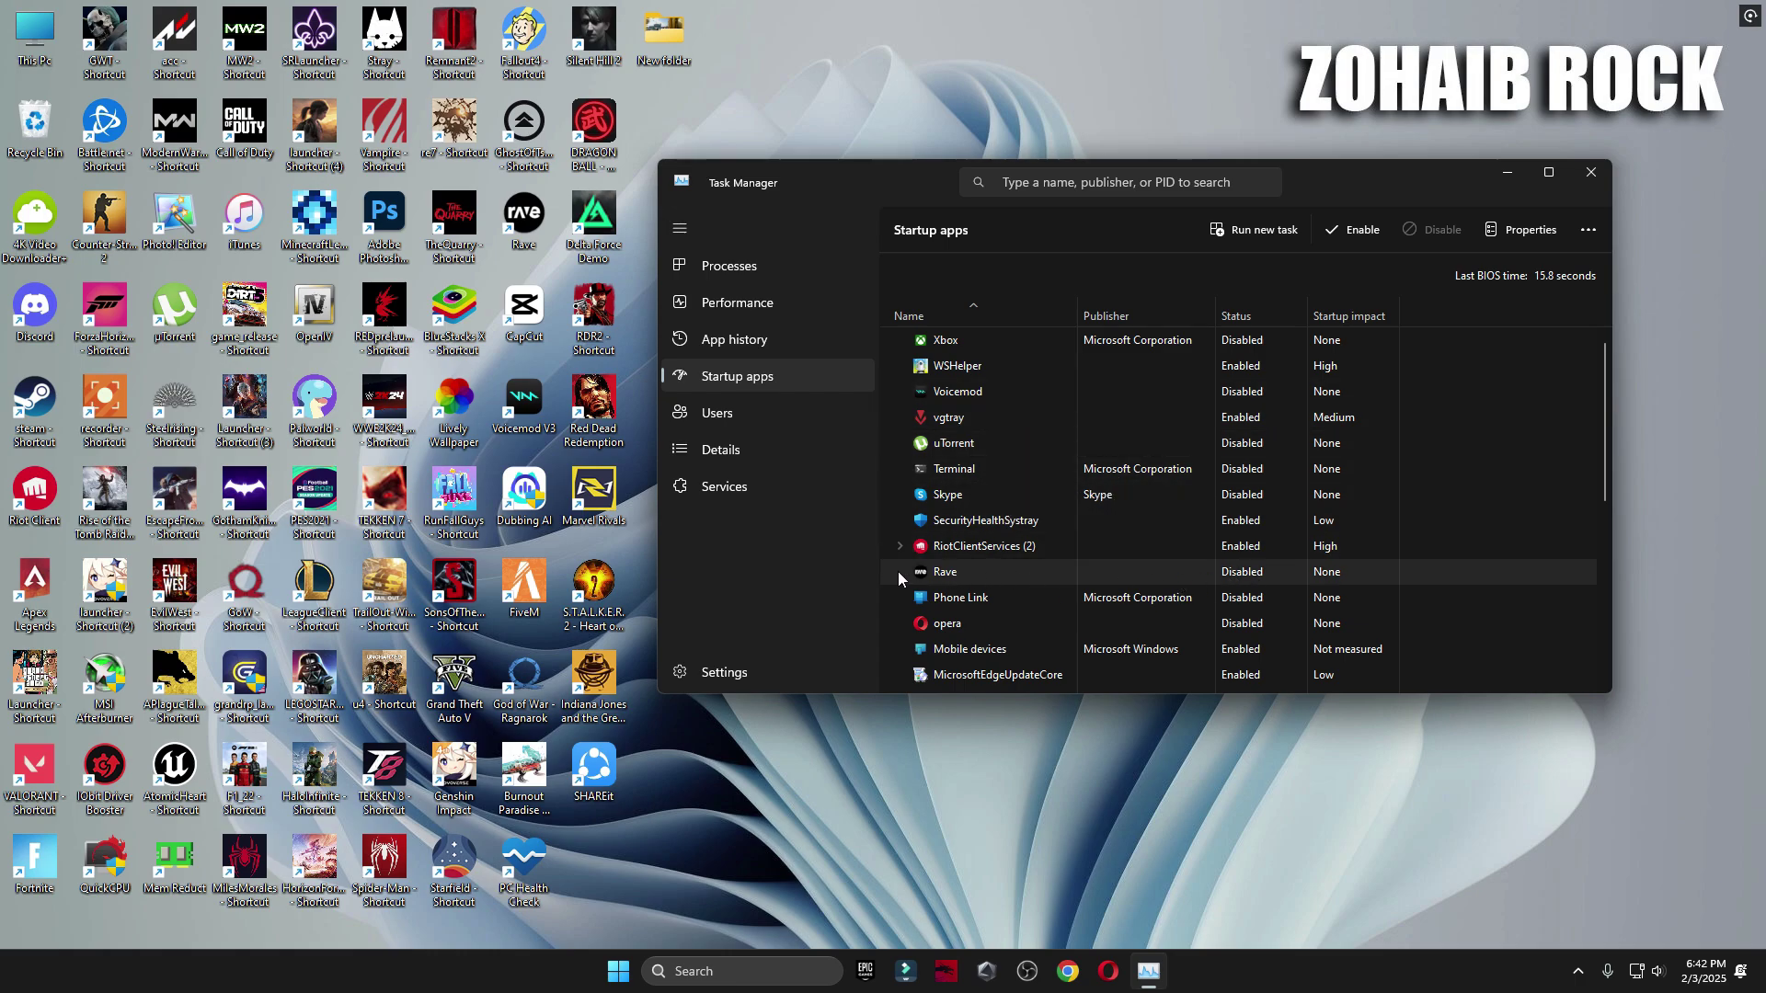
scroll(1200, 555, down, 1)
click(1051, 627)
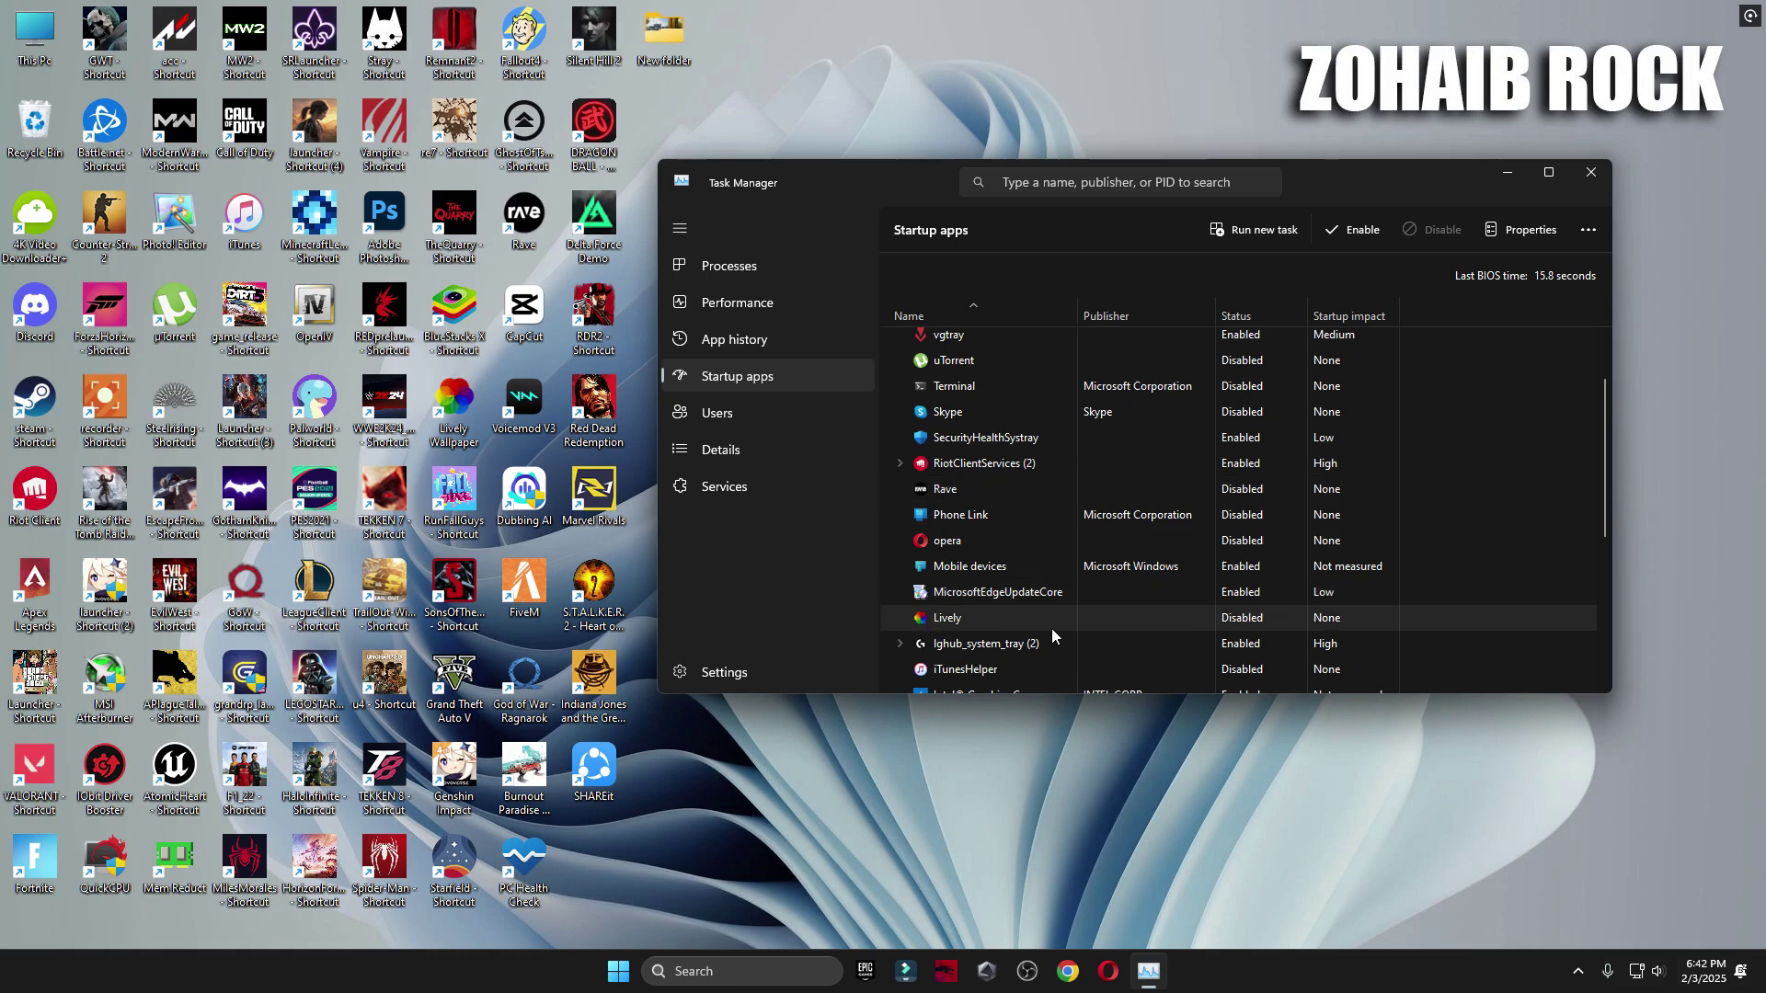
scroll(1250, 623, down, 1)
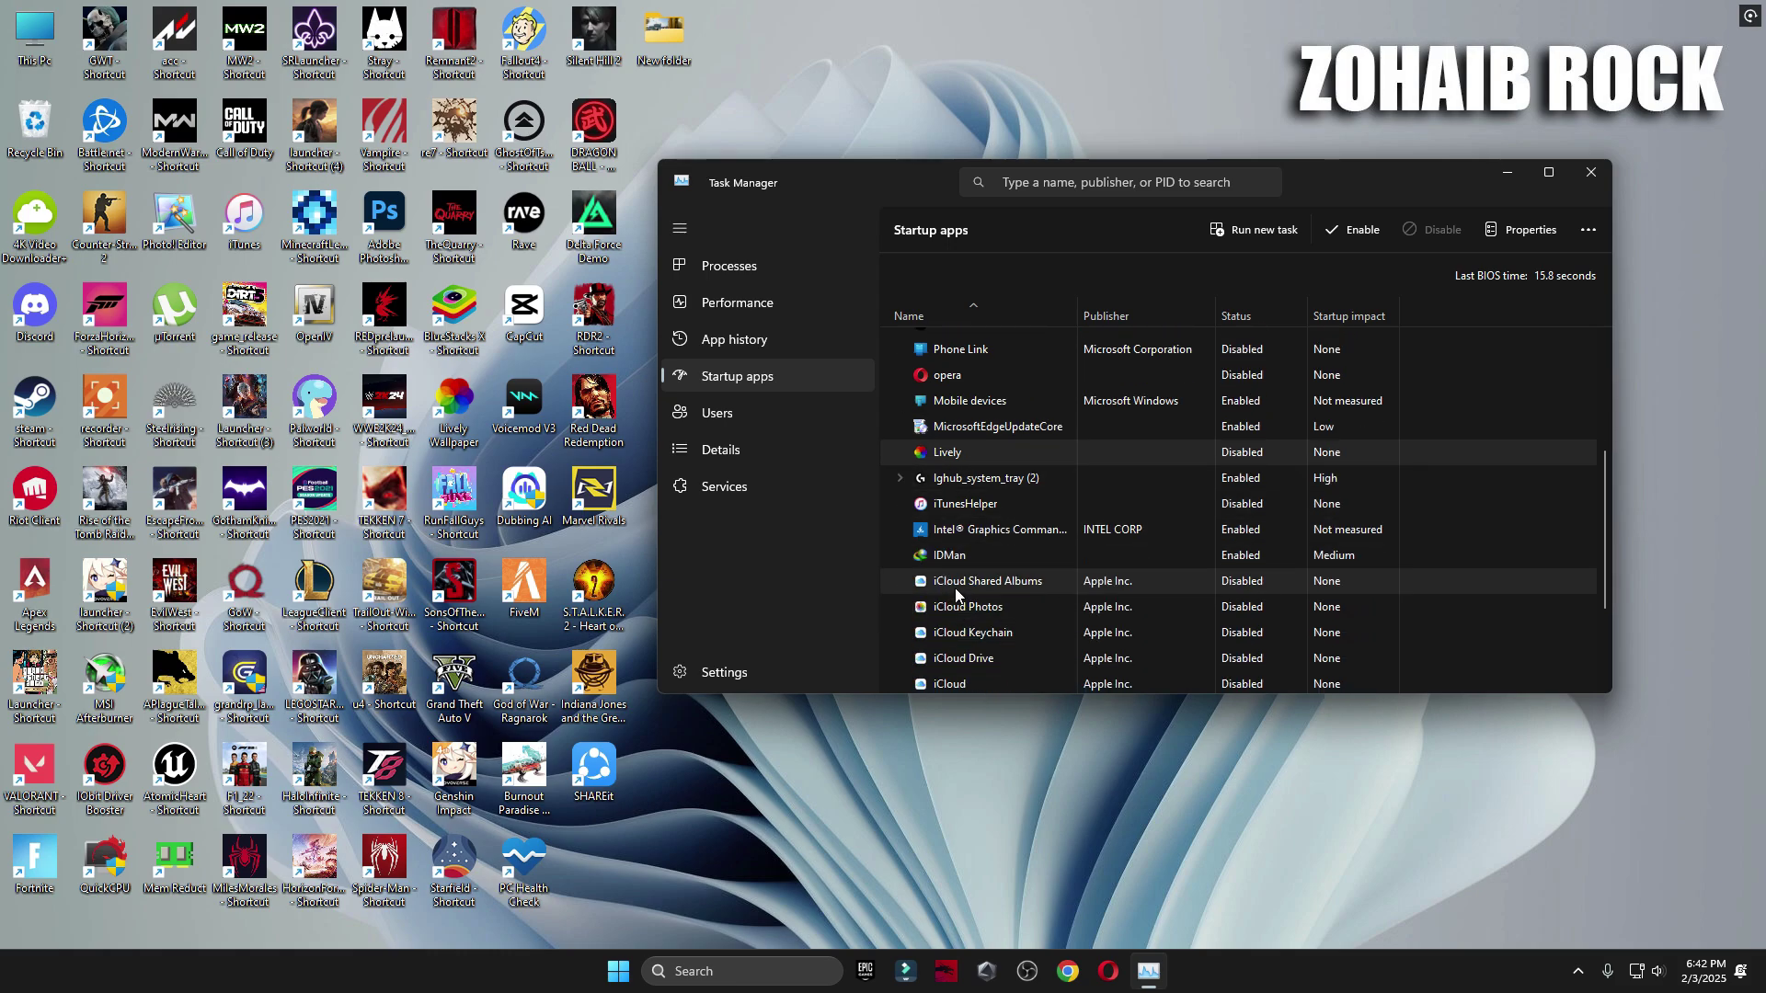
scroll(967, 643, down, 1)
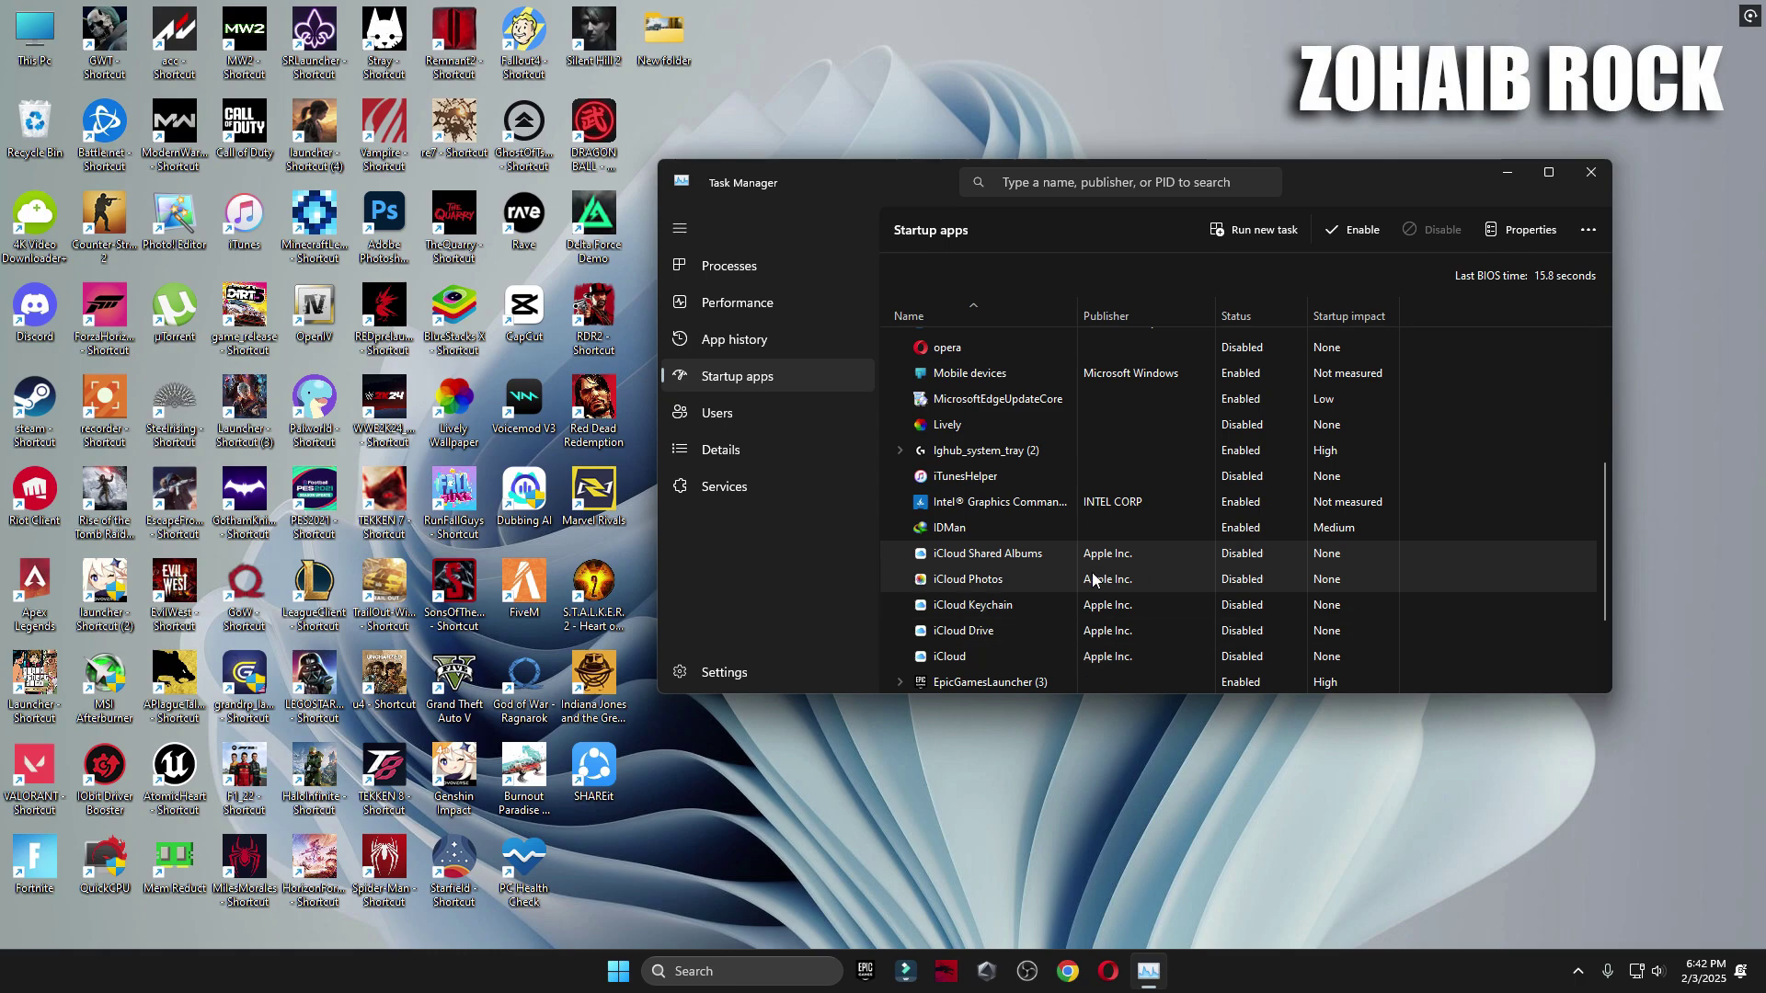
Finish checking the startup apps, close Task Manager, and open the Manage 3D settings page in NVIDIA Control Panel
scroll(1091, 576, down, 3)
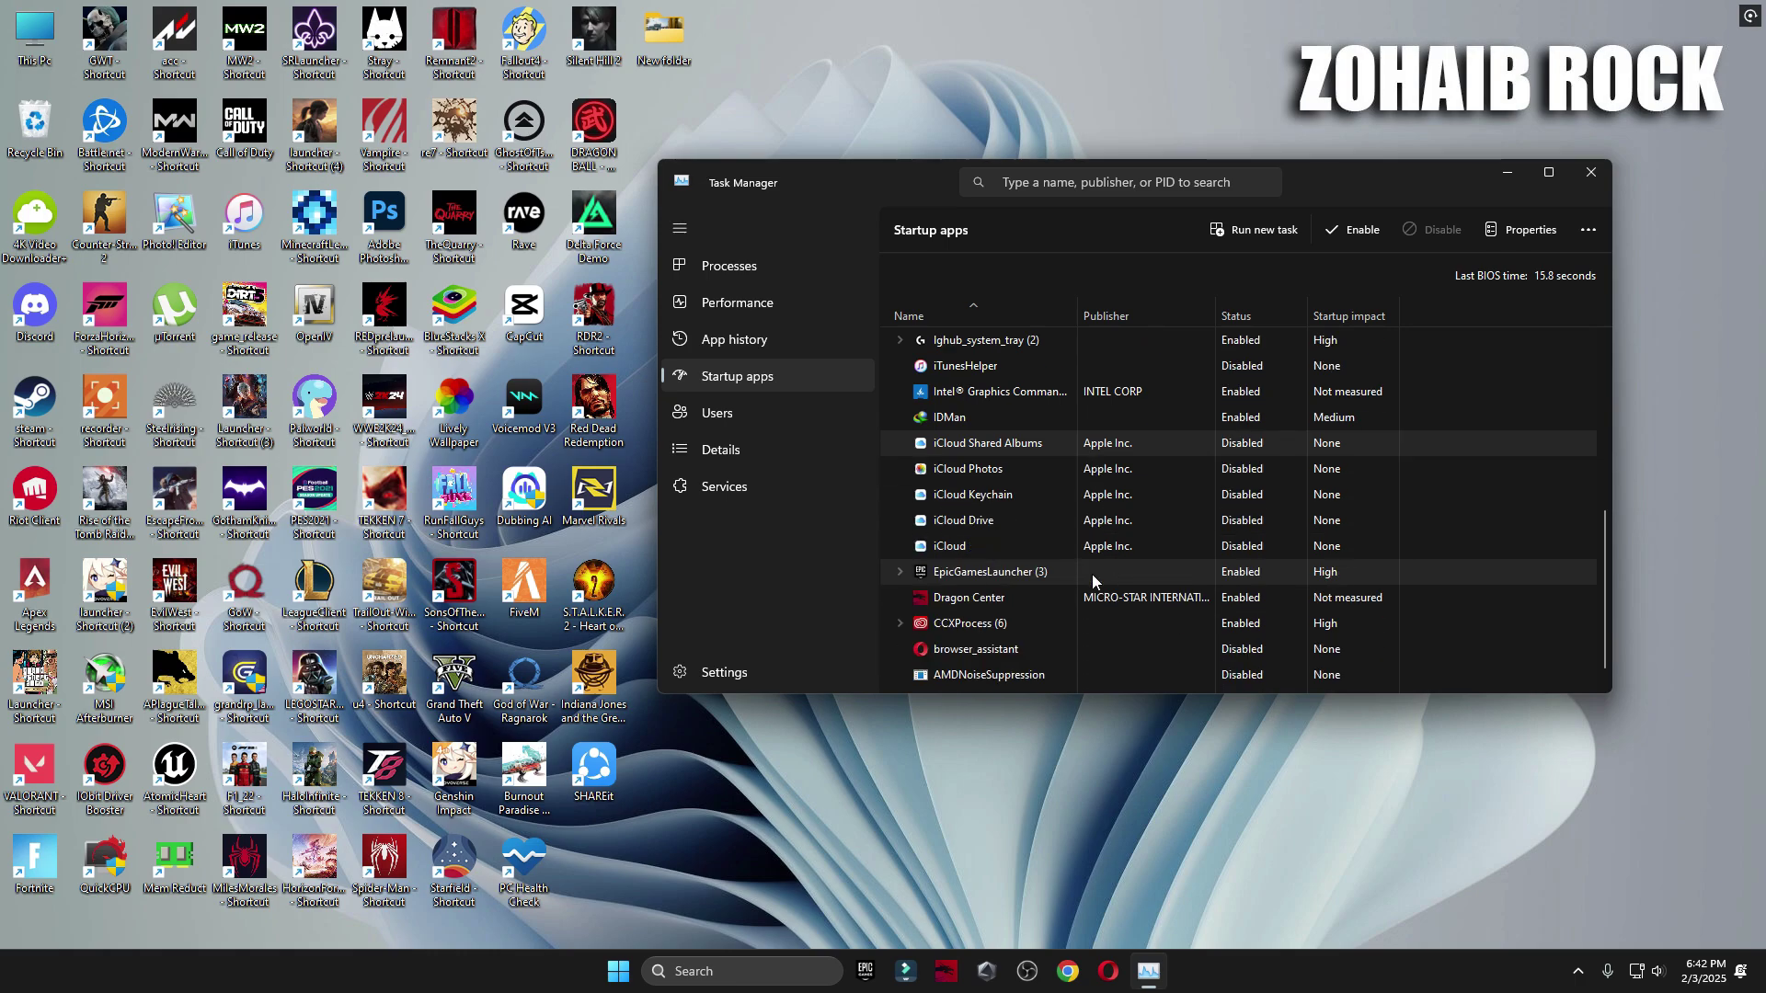
click(1592, 175)
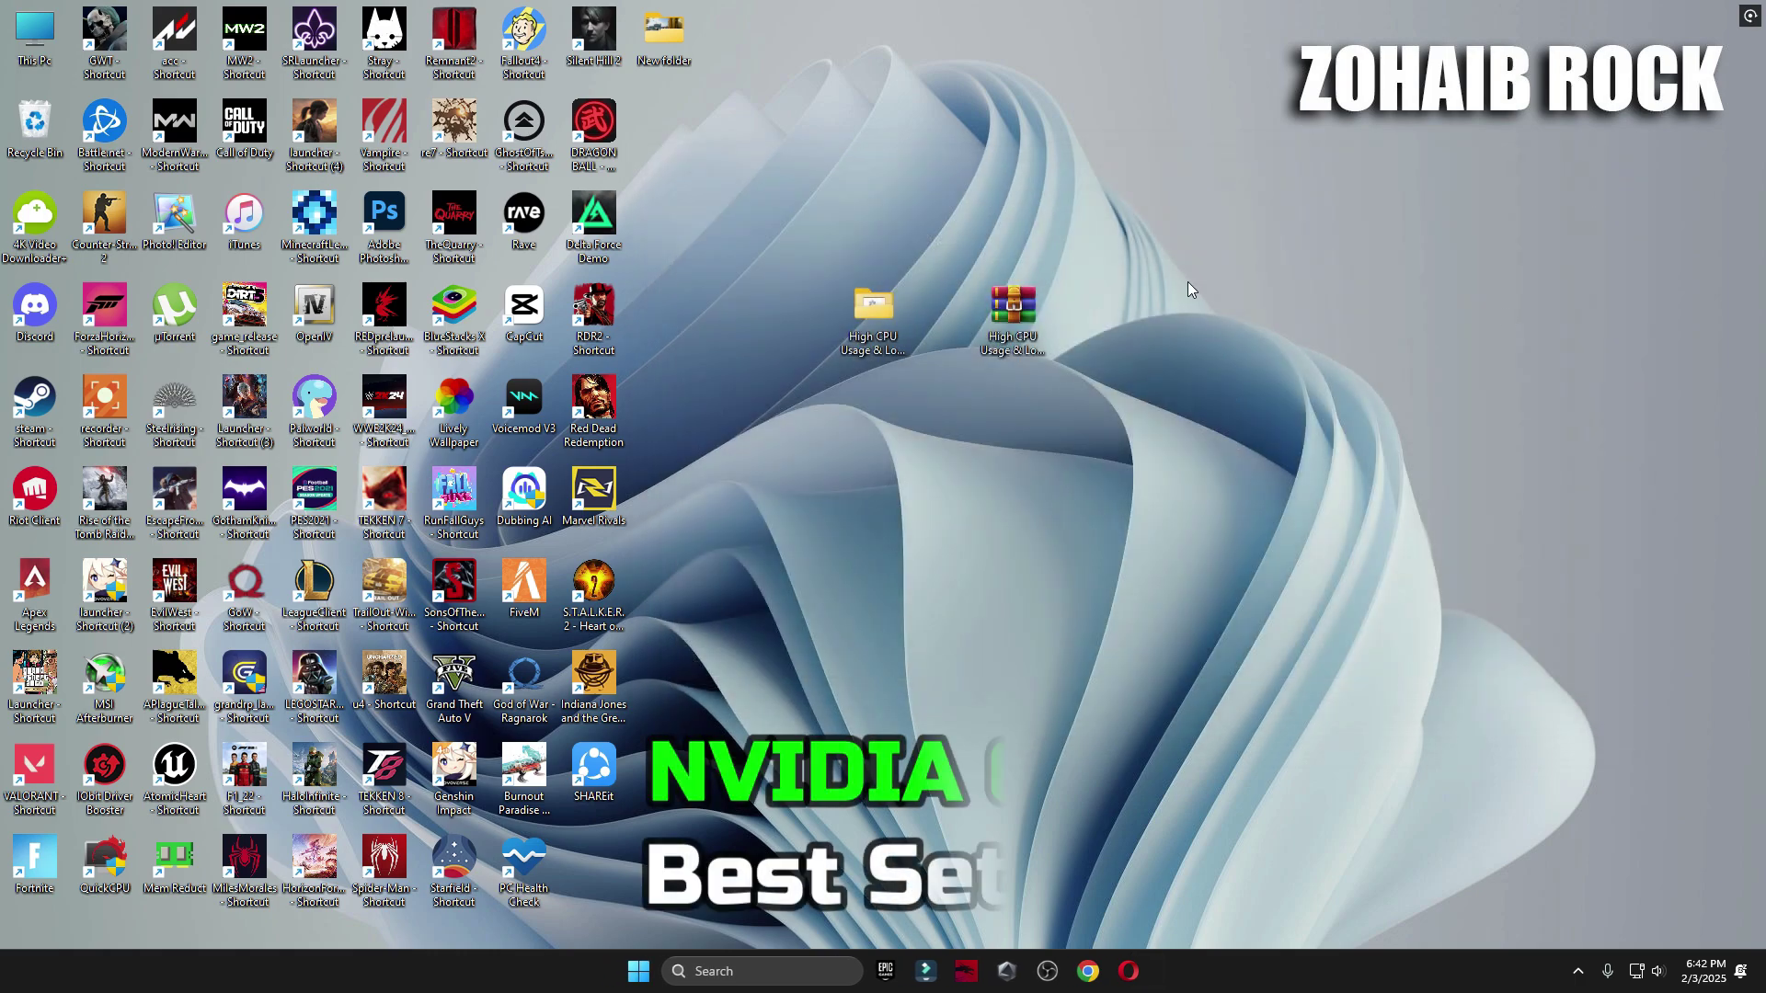
right_click(1074, 202)
click(1146, 457)
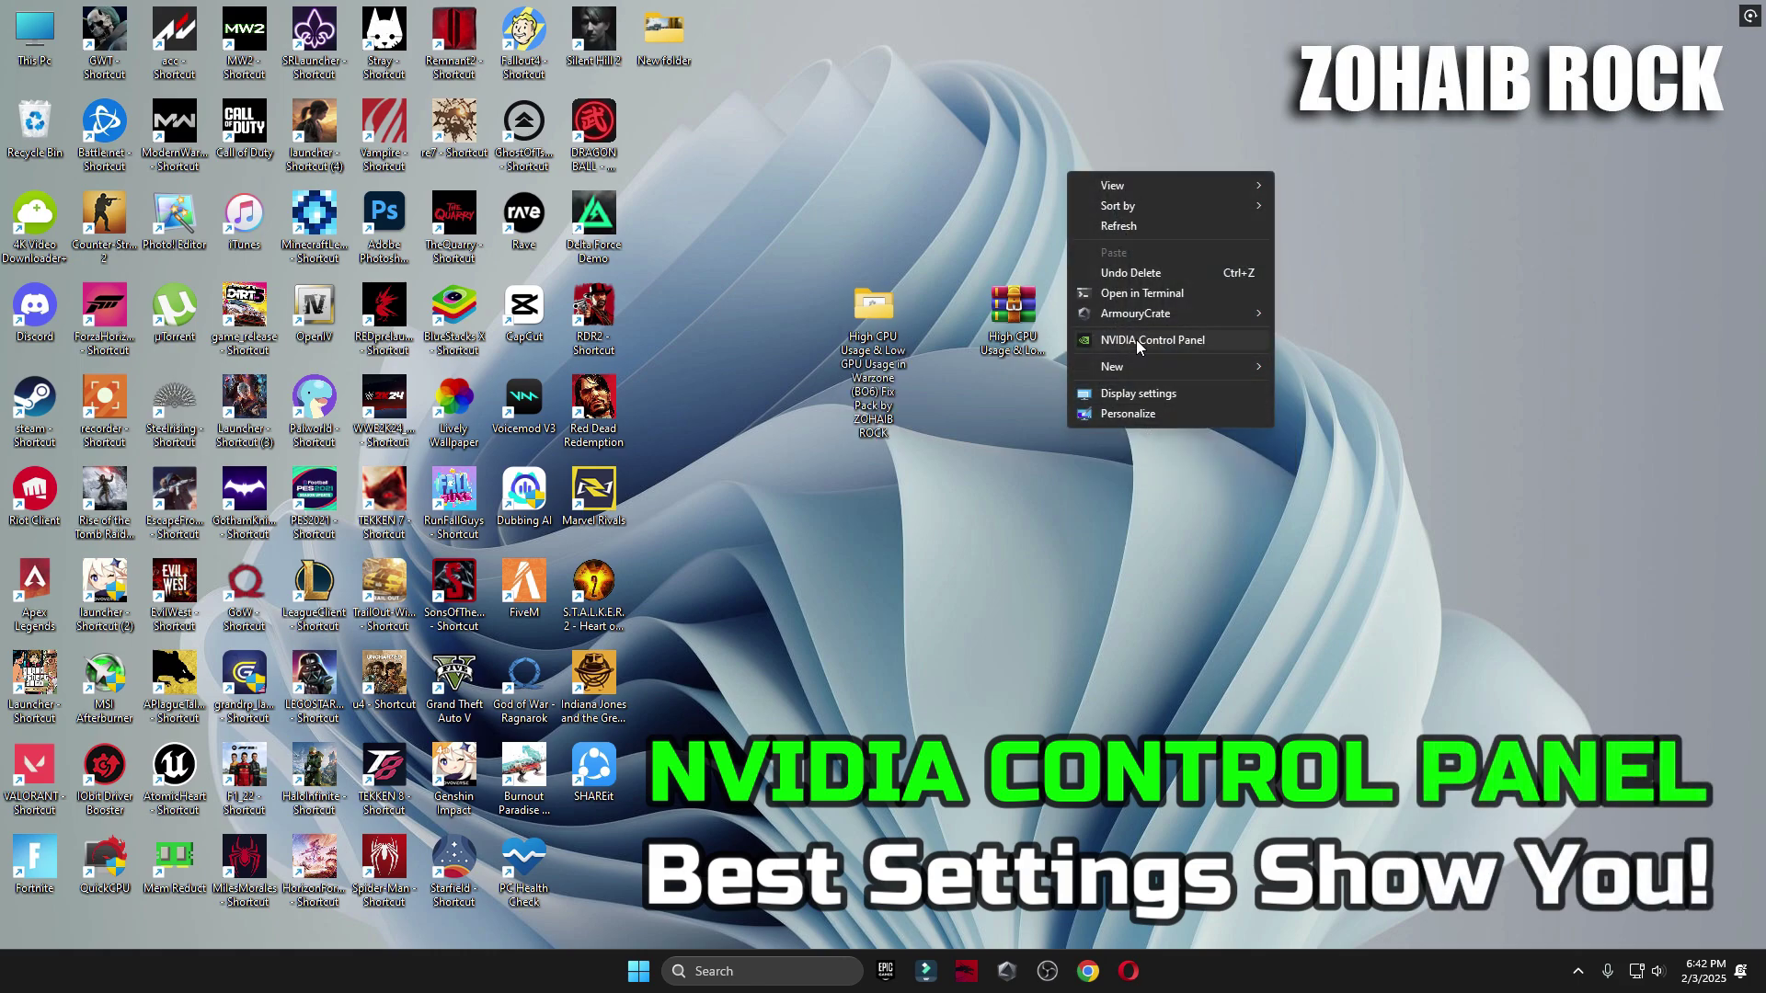
click(1135, 339)
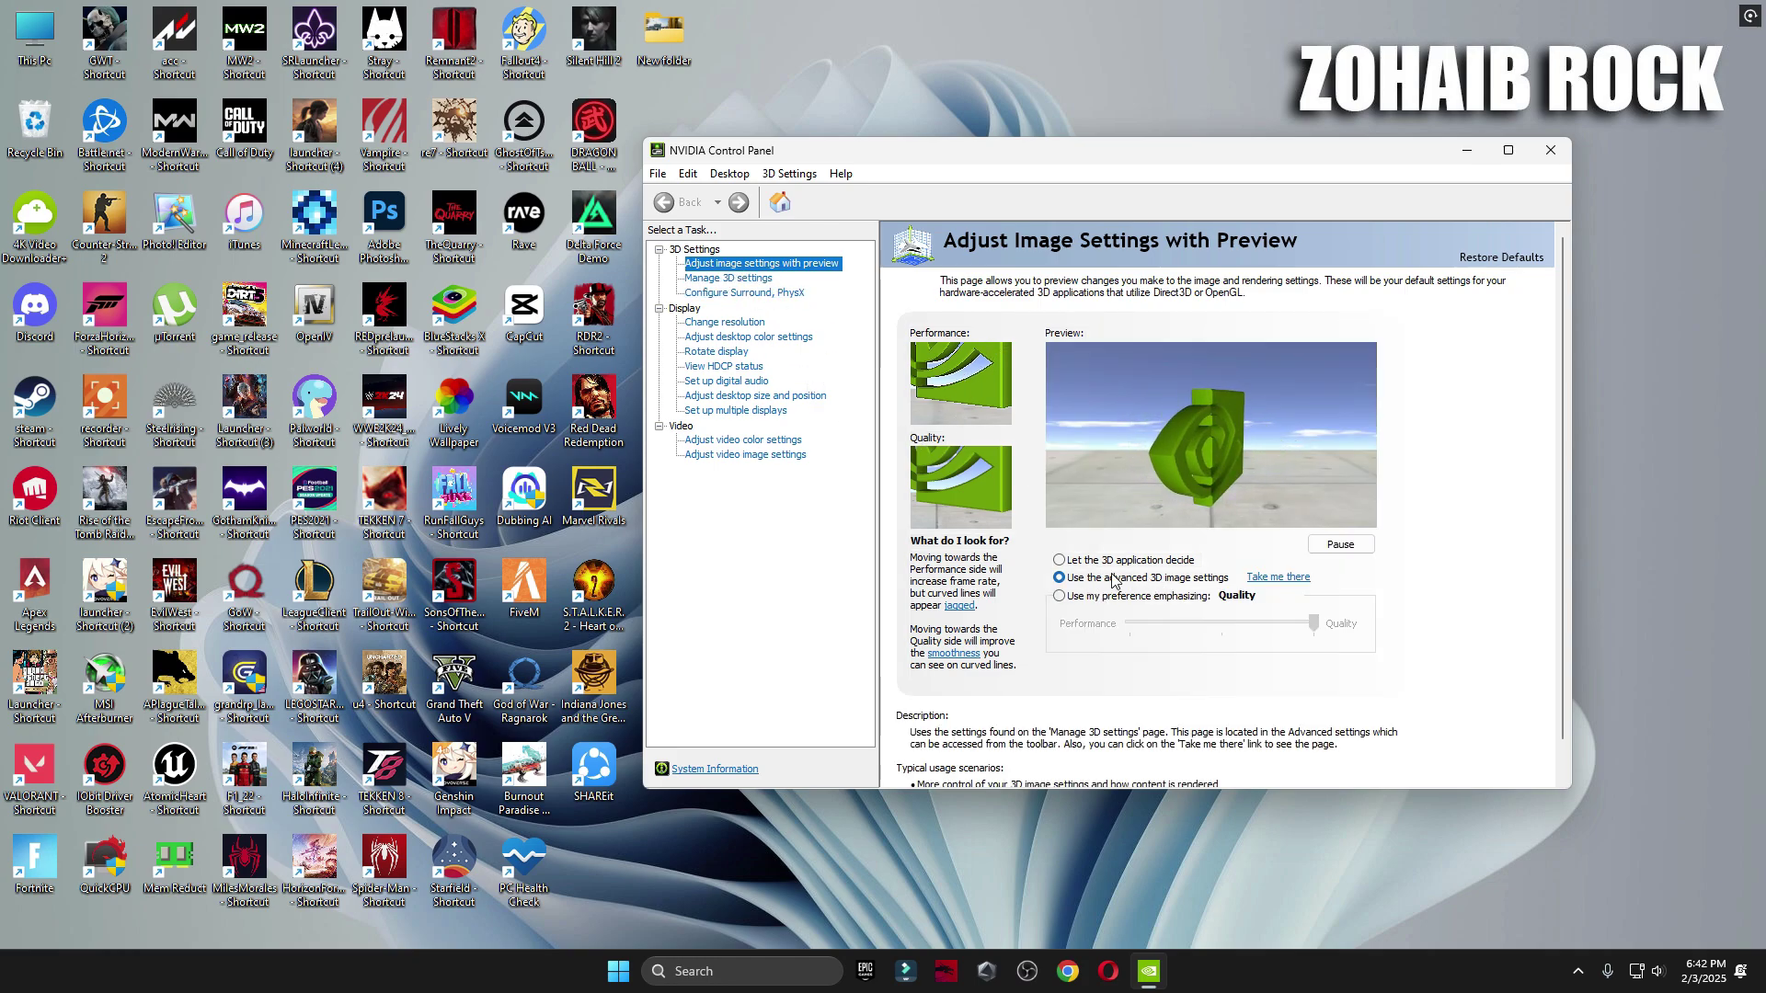
click(747, 279)
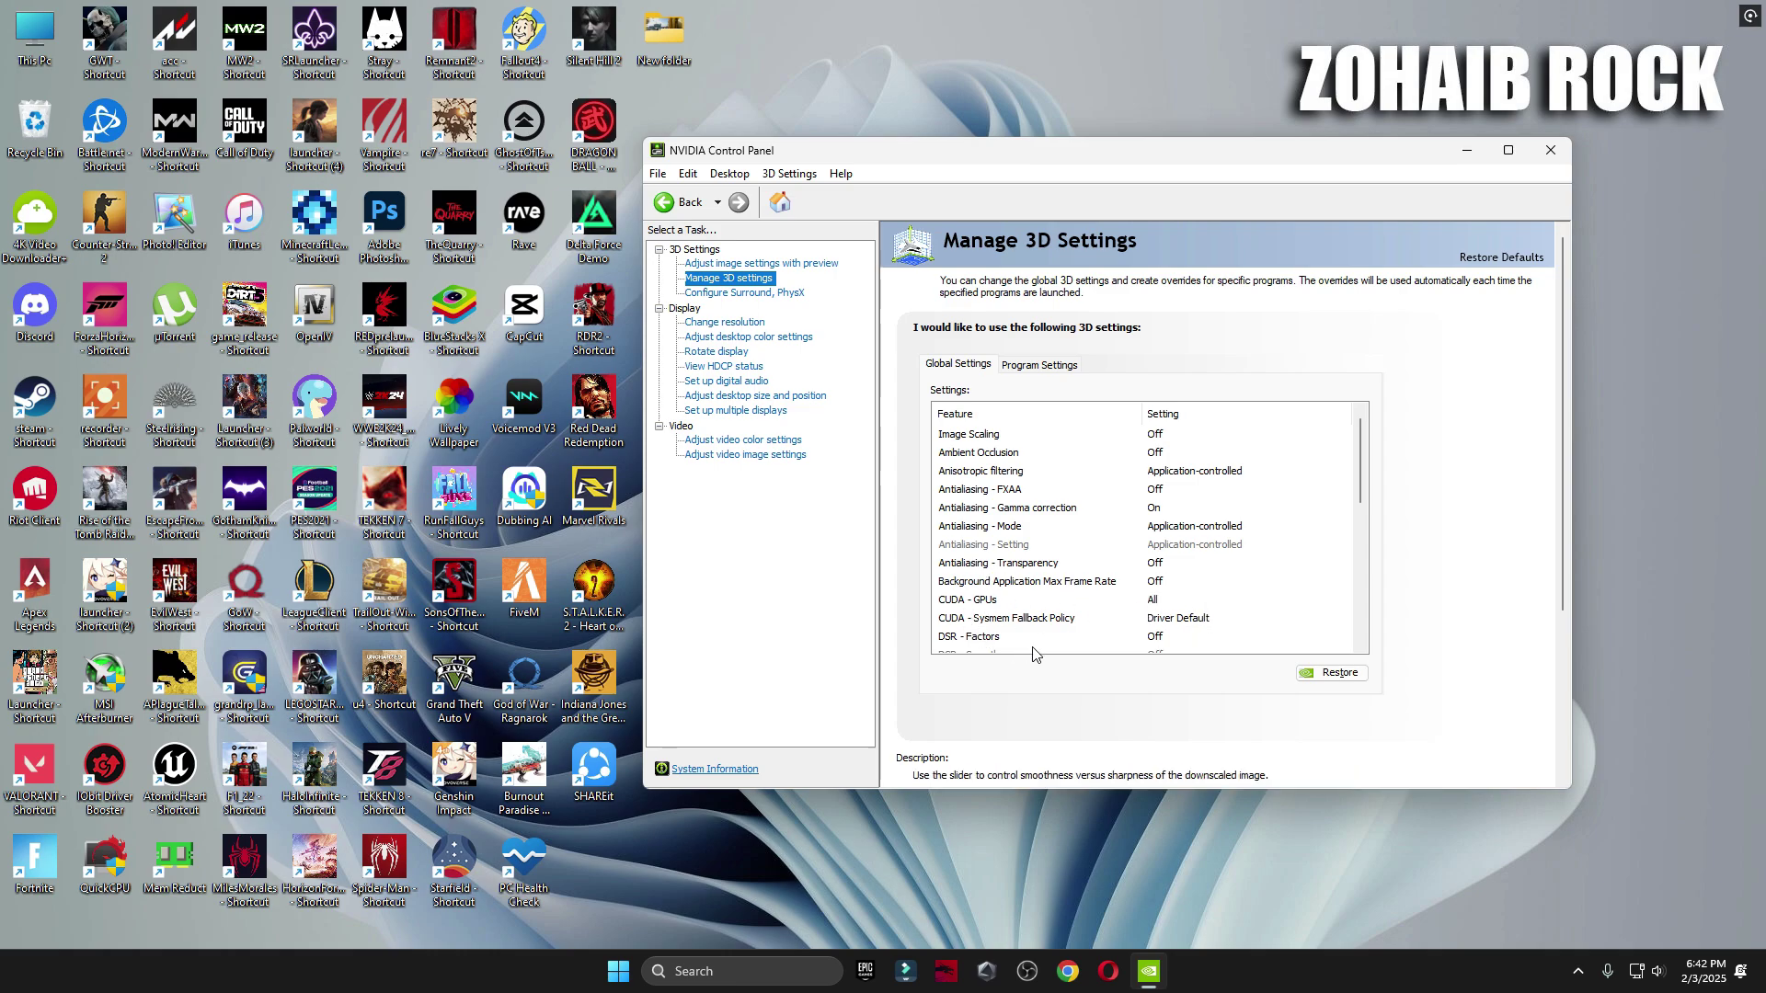
In the global 3D settings, set OpenGL rendering GPU to NVIDIA GeForce RTX 3070 and Power management mode to Prefer maximum performance
scroll(1141, 571, down, 2)
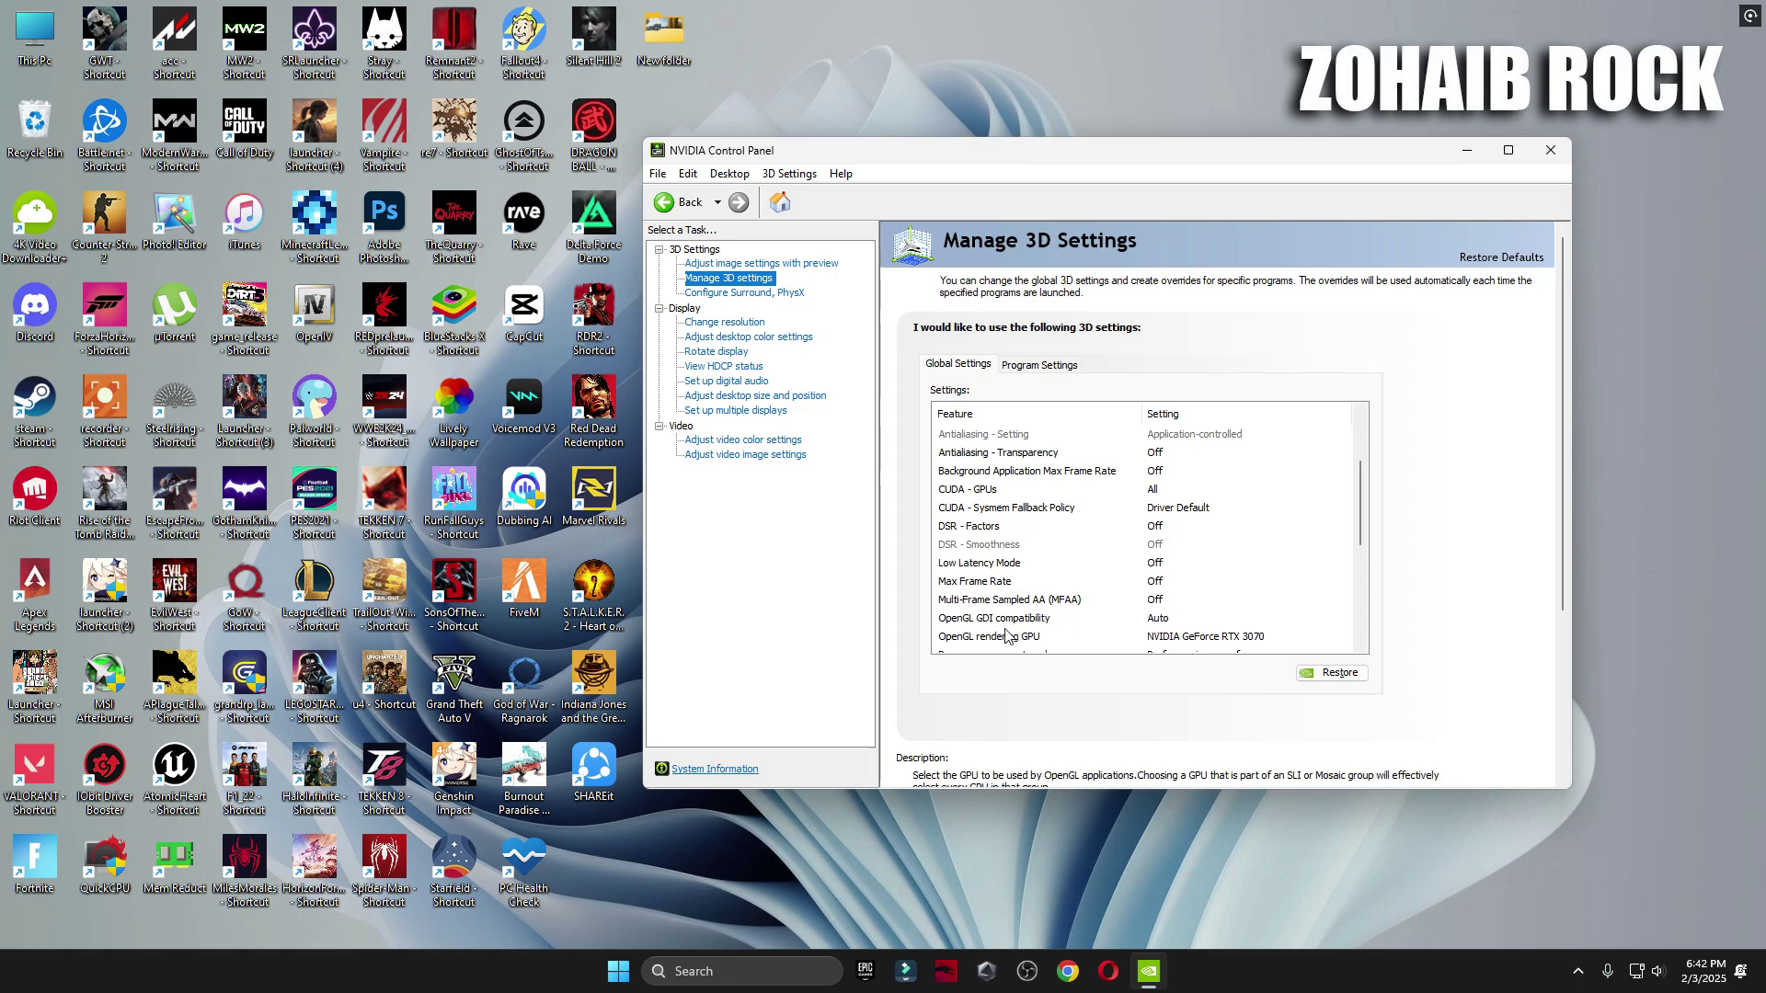
scroll(1193, 559, down, 2)
click(1094, 526)
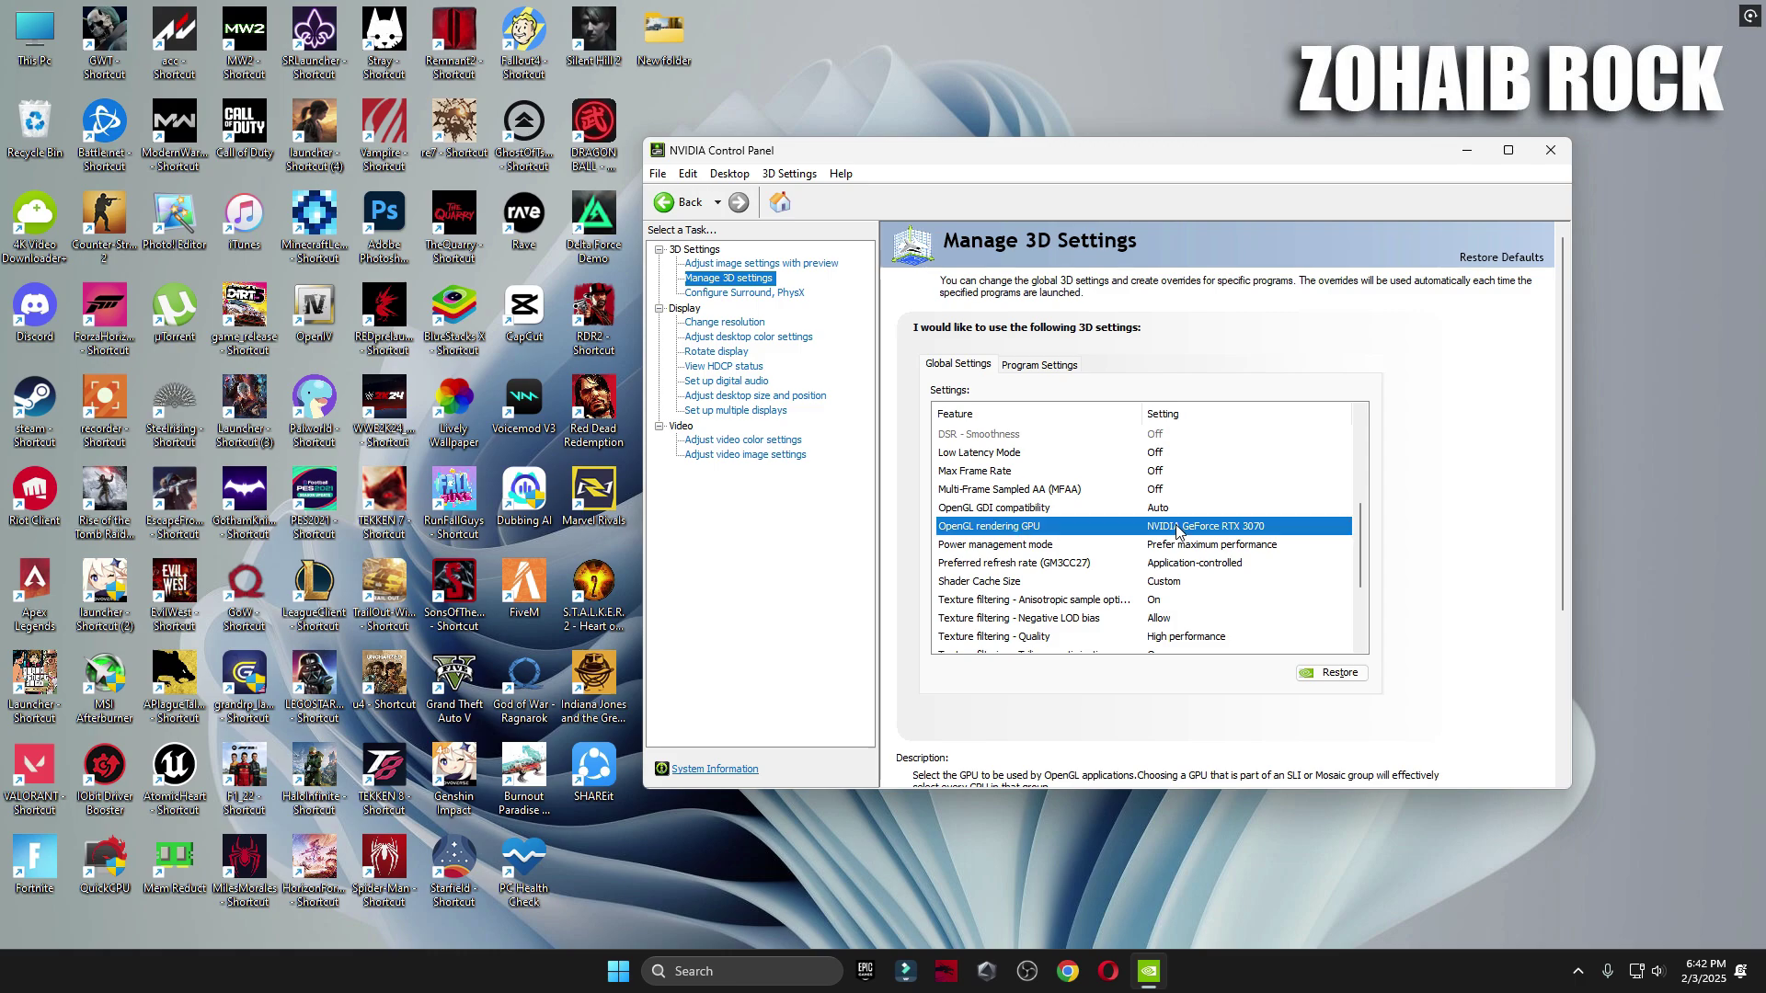
click(1177, 528)
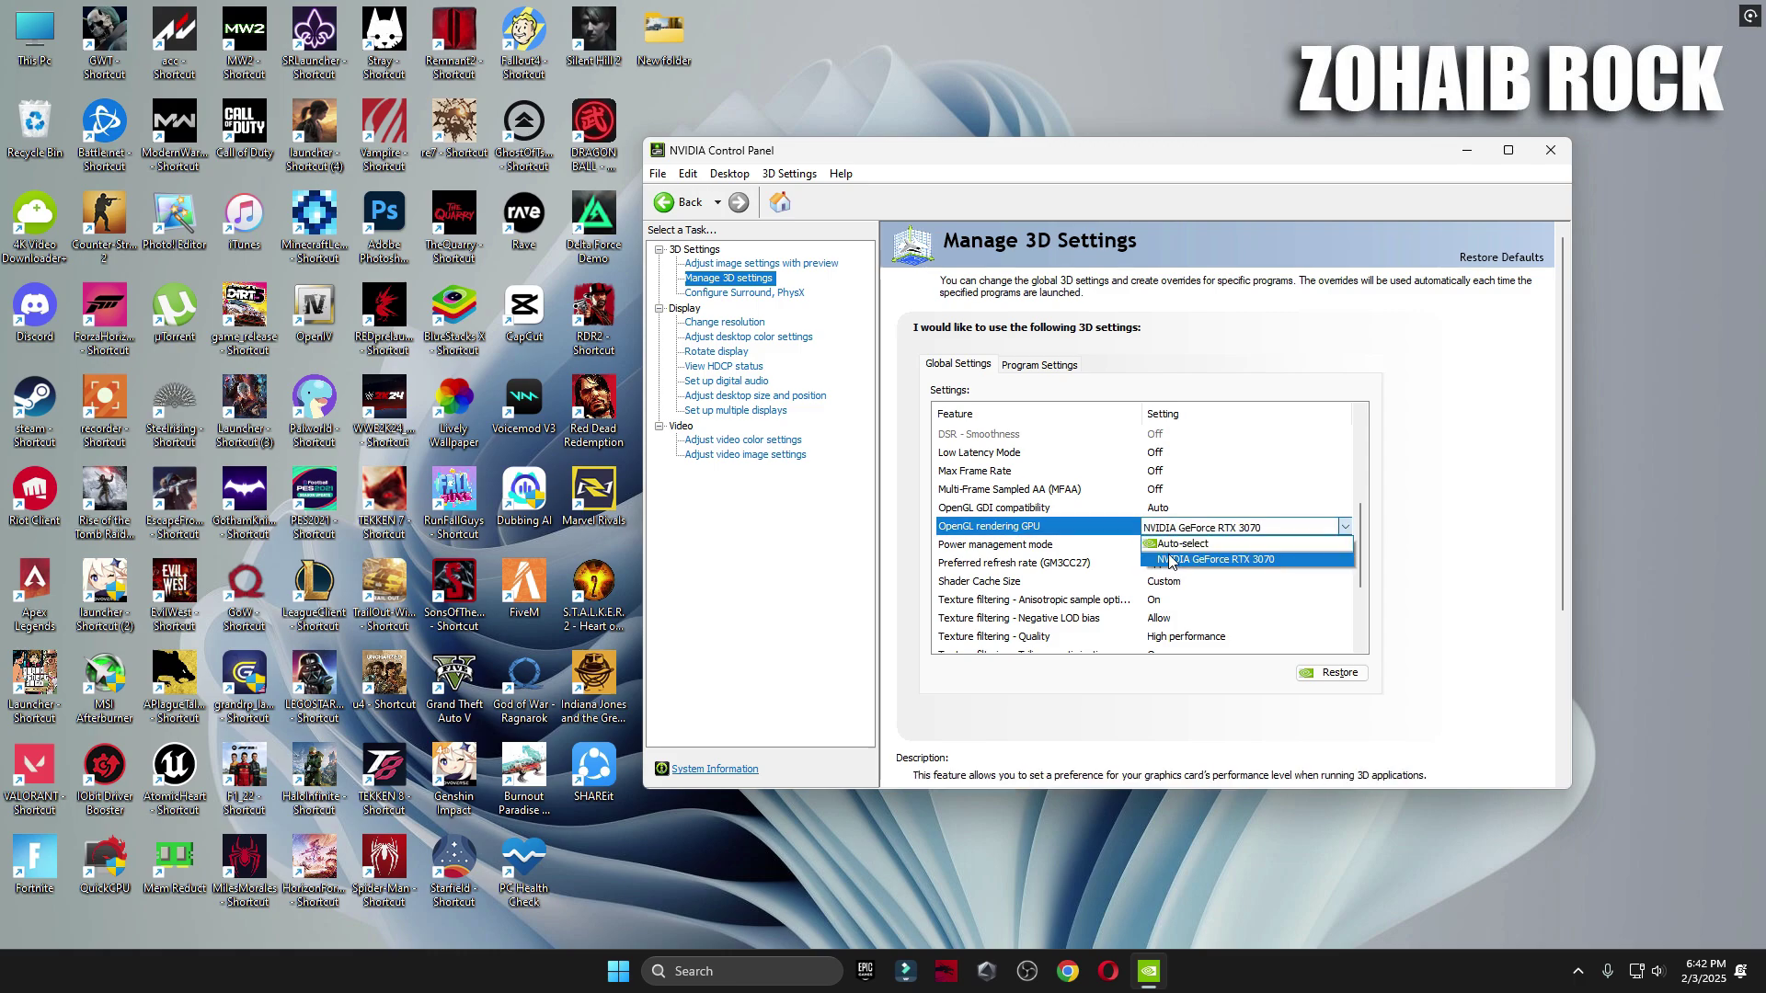
click(1170, 560)
click(1198, 550)
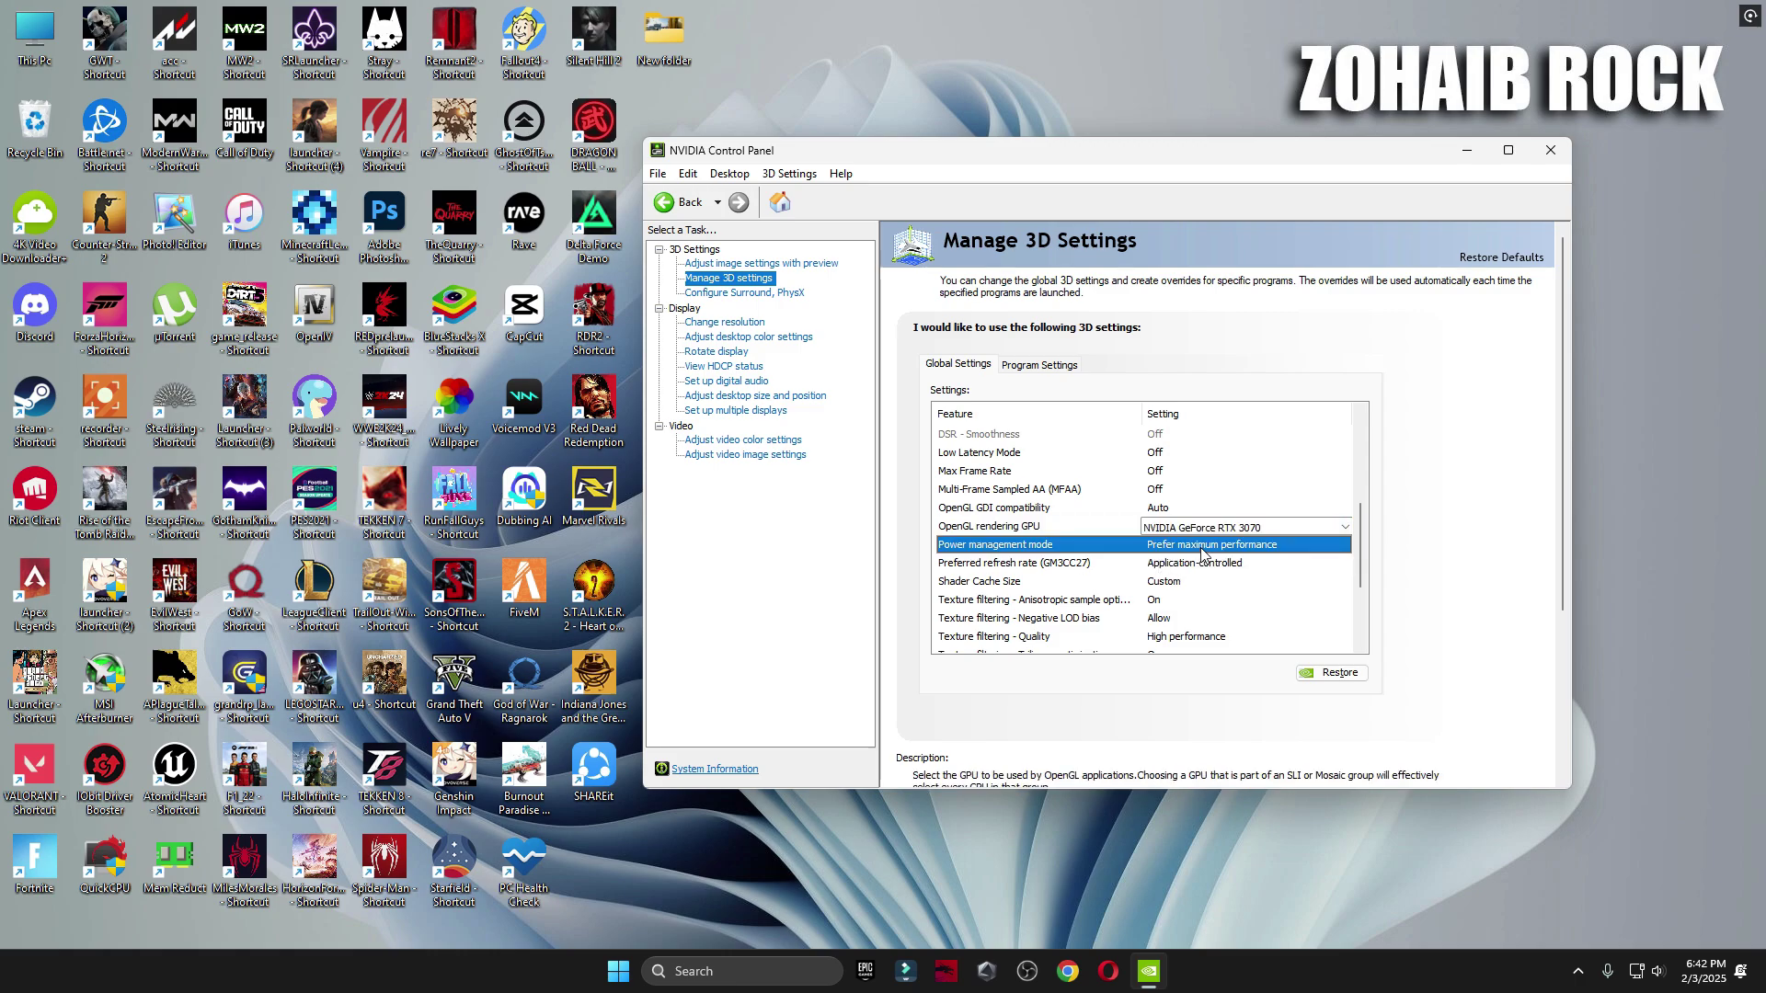
click(1196, 546)
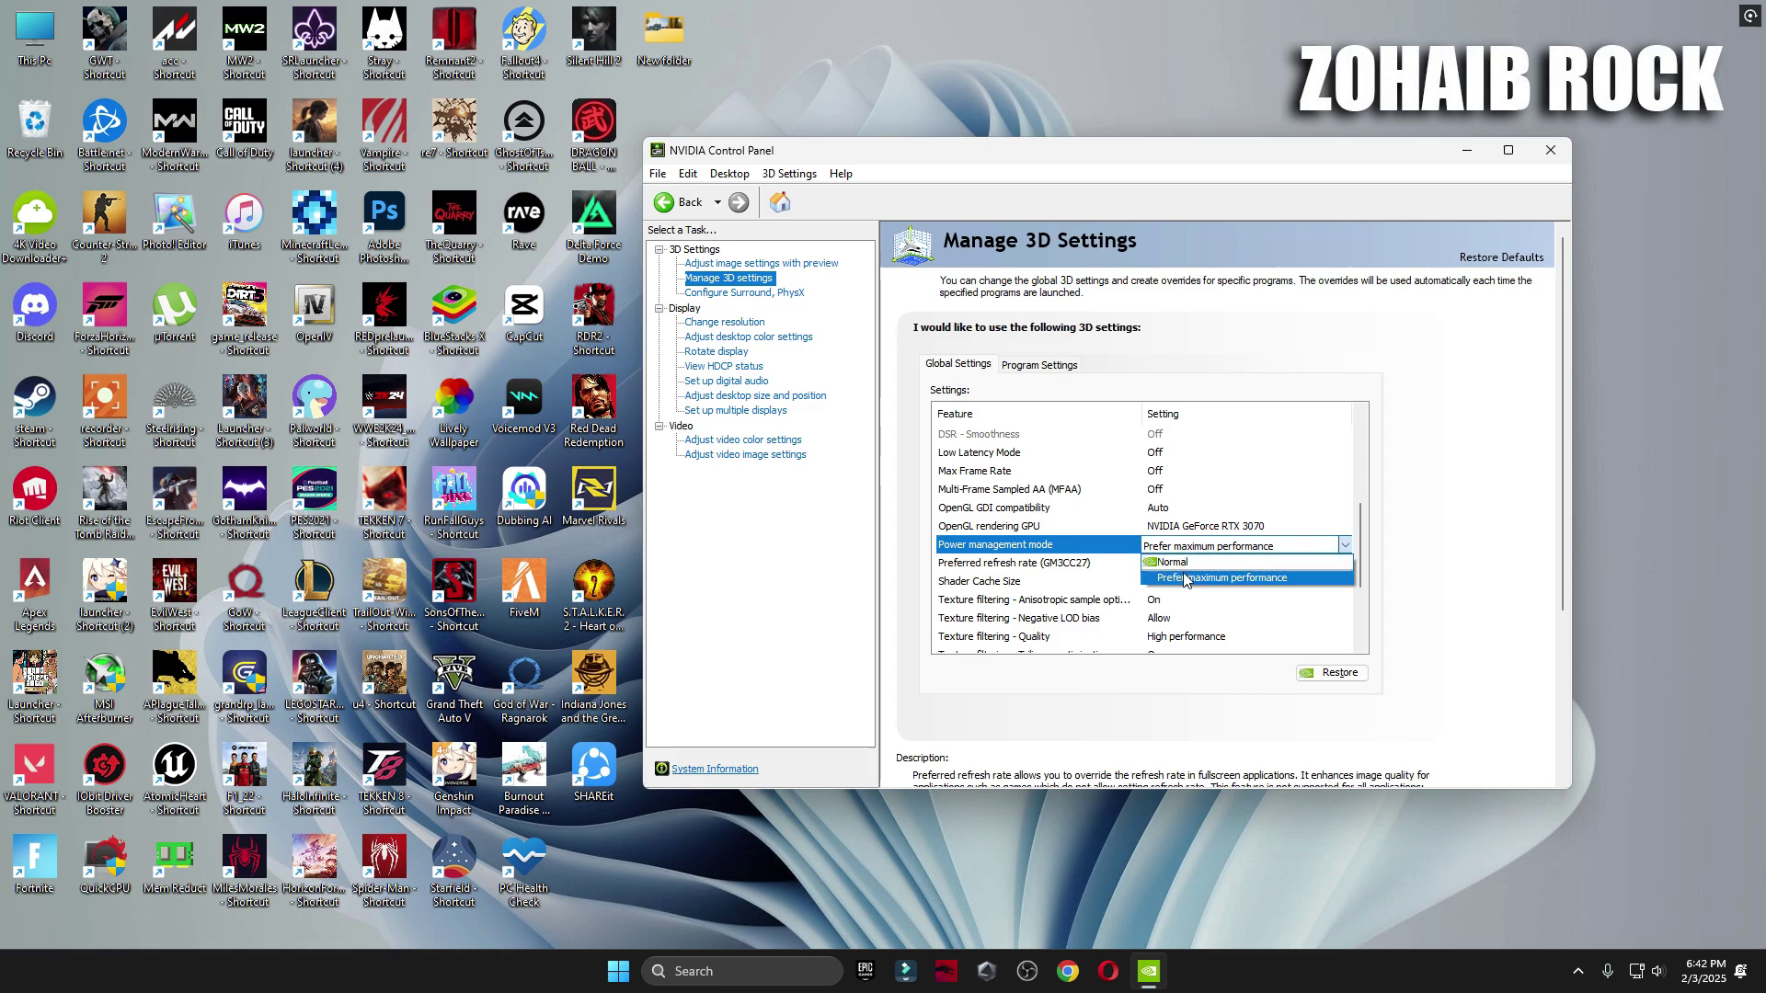
click(1184, 578)
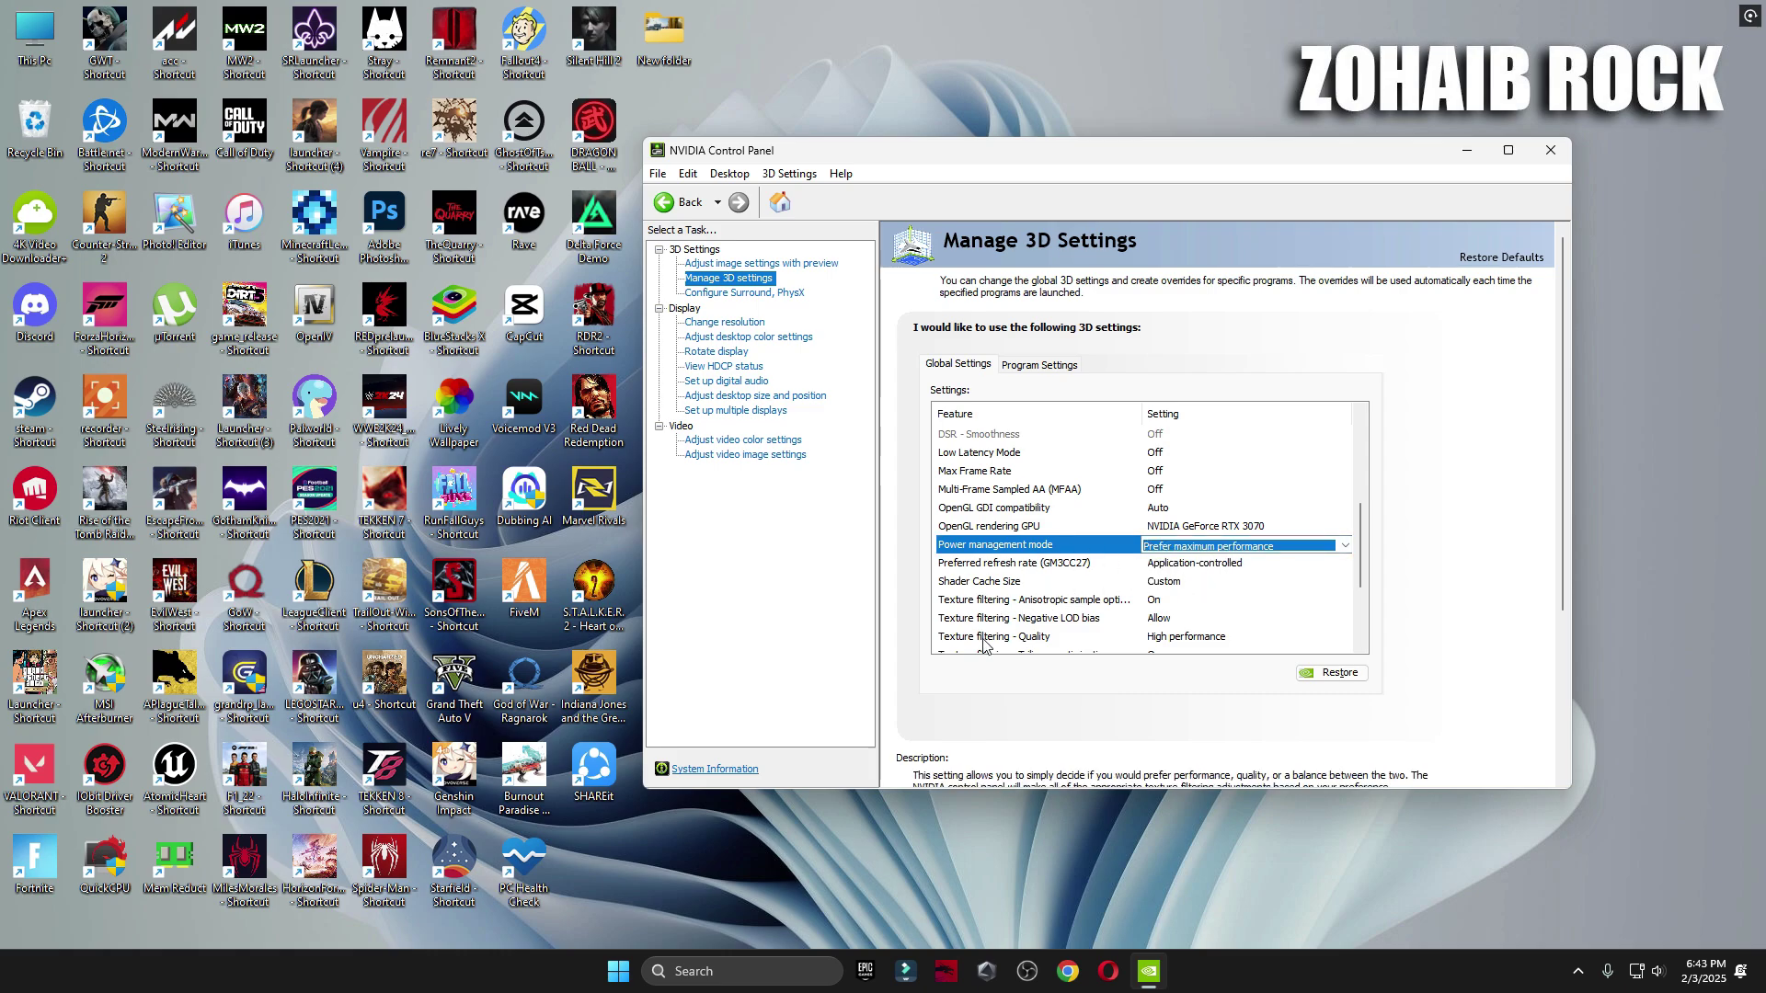
Set Texture filtering - Quality to High performance and Vertical sync to Off in the global 3D settings
click(1184, 637)
click(1198, 639)
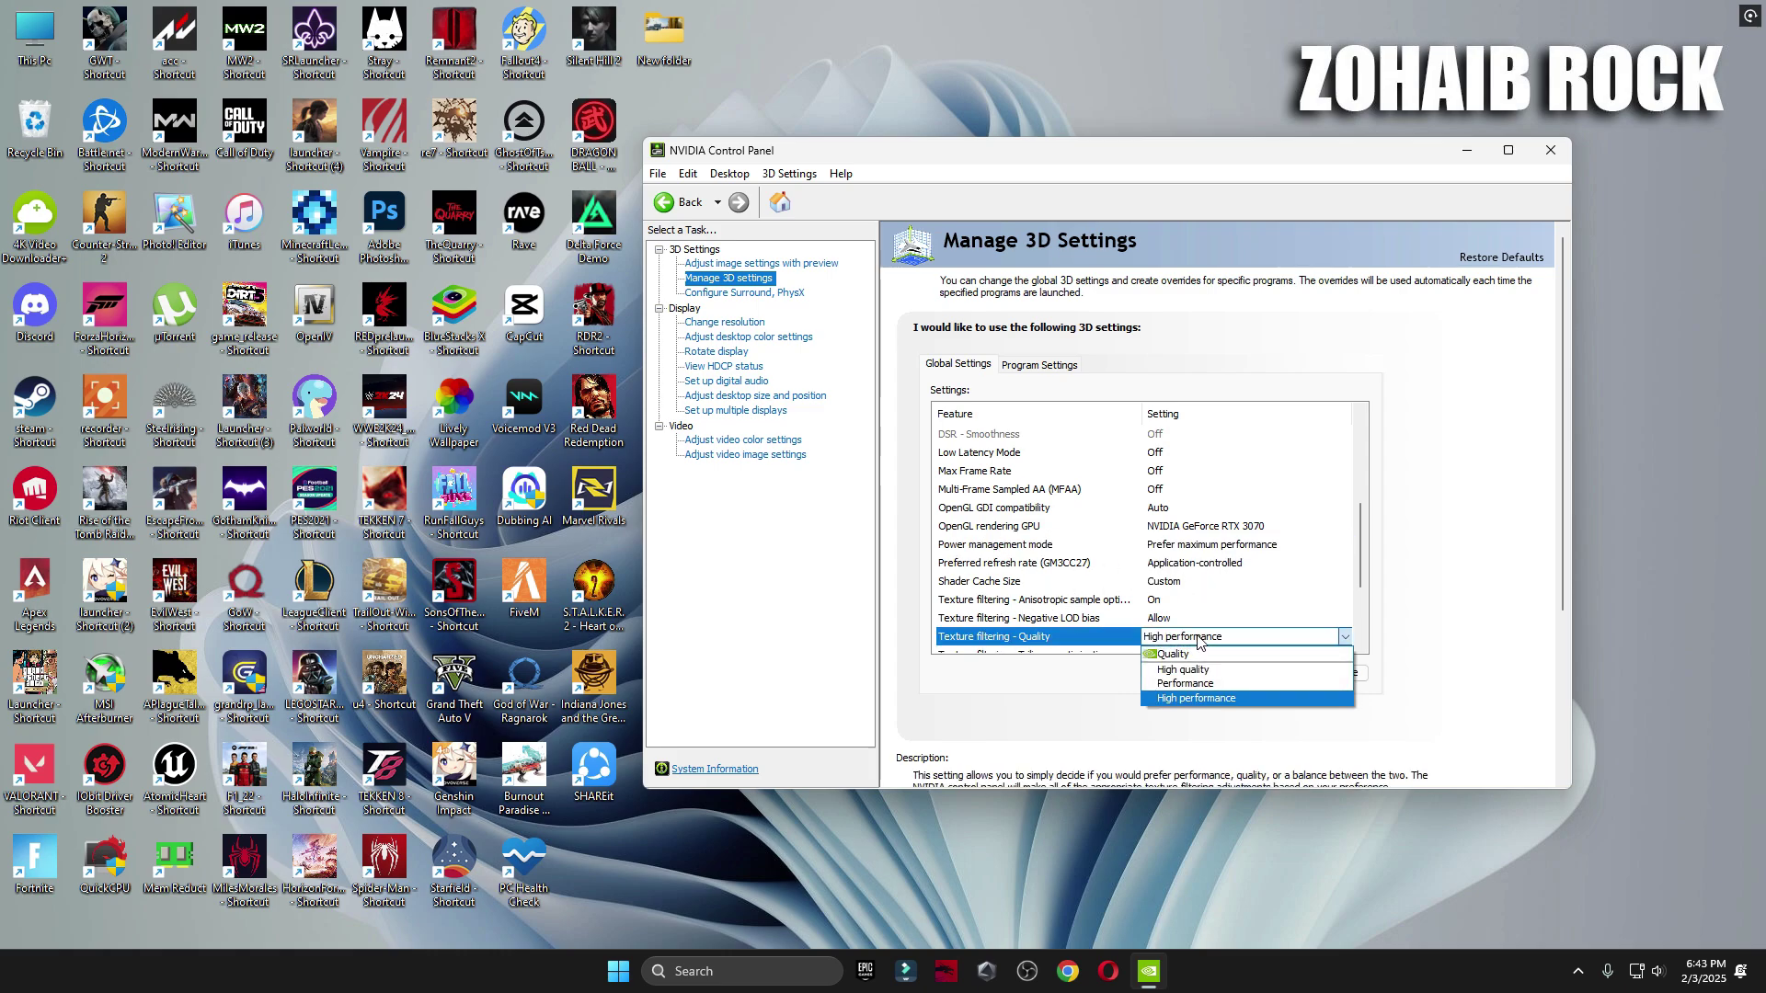
click(1197, 704)
scroll(1359, 560, down, 3)
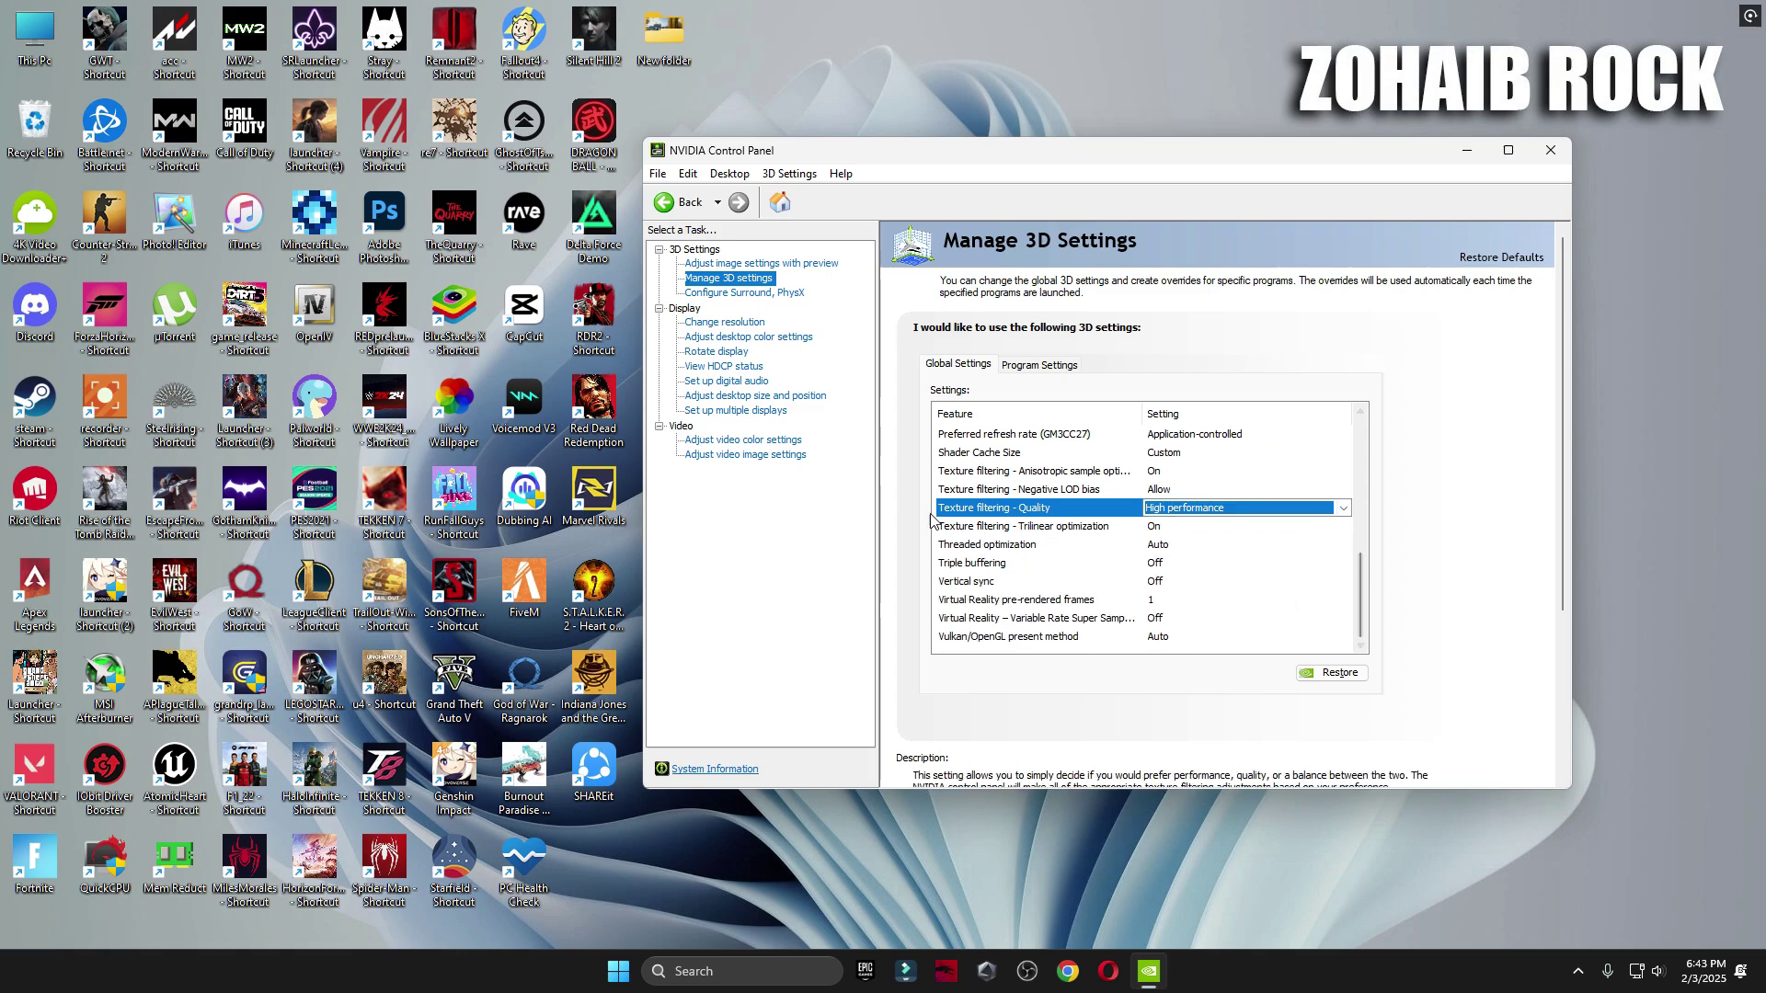
click(1192, 585)
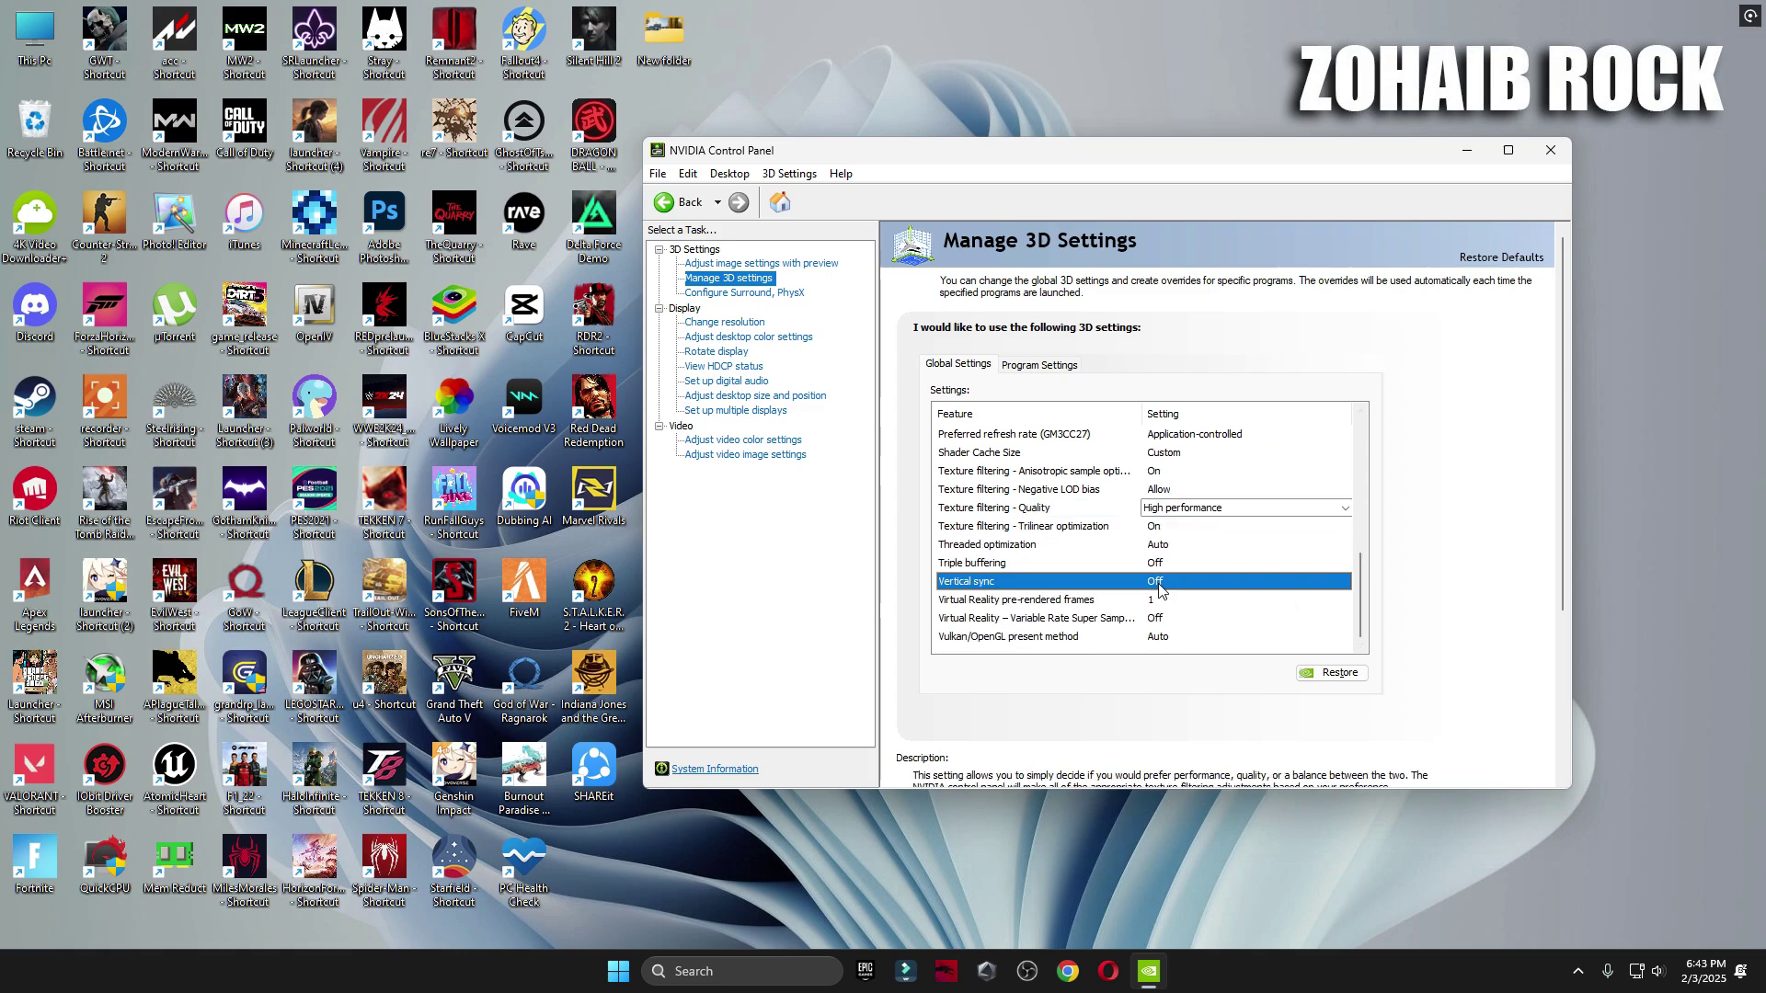
click(1164, 583)
click(1164, 616)
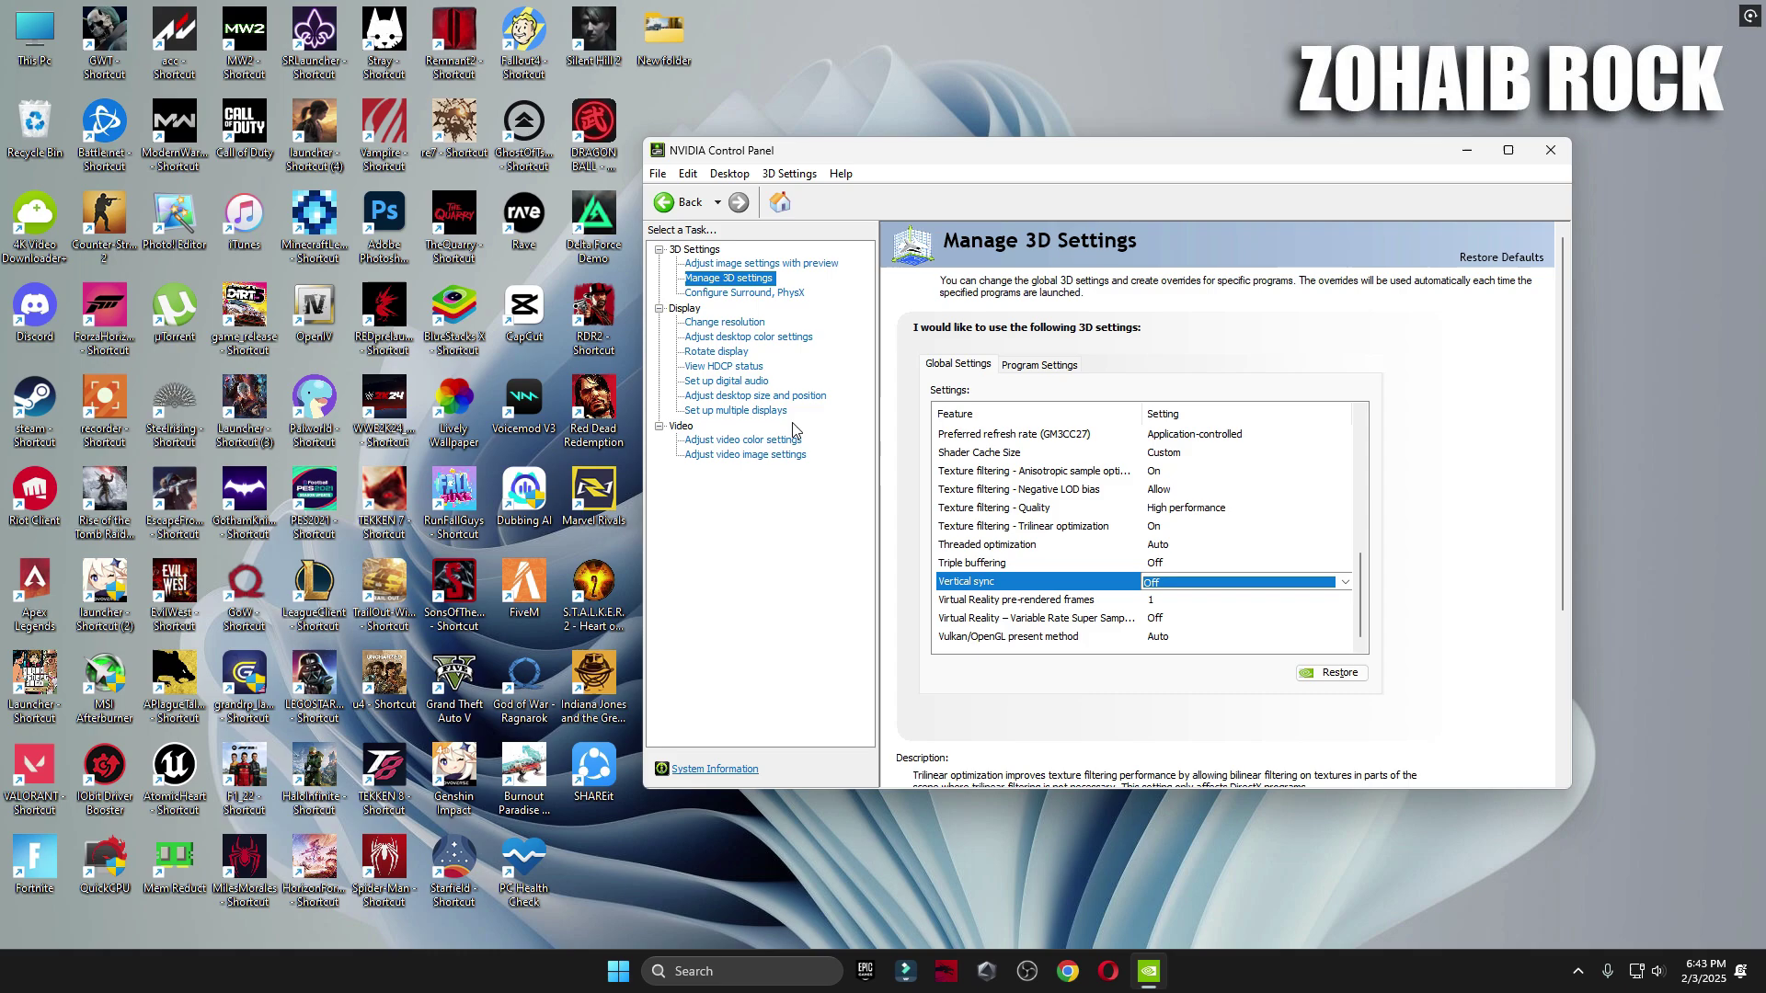
Set the PhysX processor to NVIDIA GeForce RTX 3070 in the Surround and PhysX configuration
click(752, 293)
click(1278, 396)
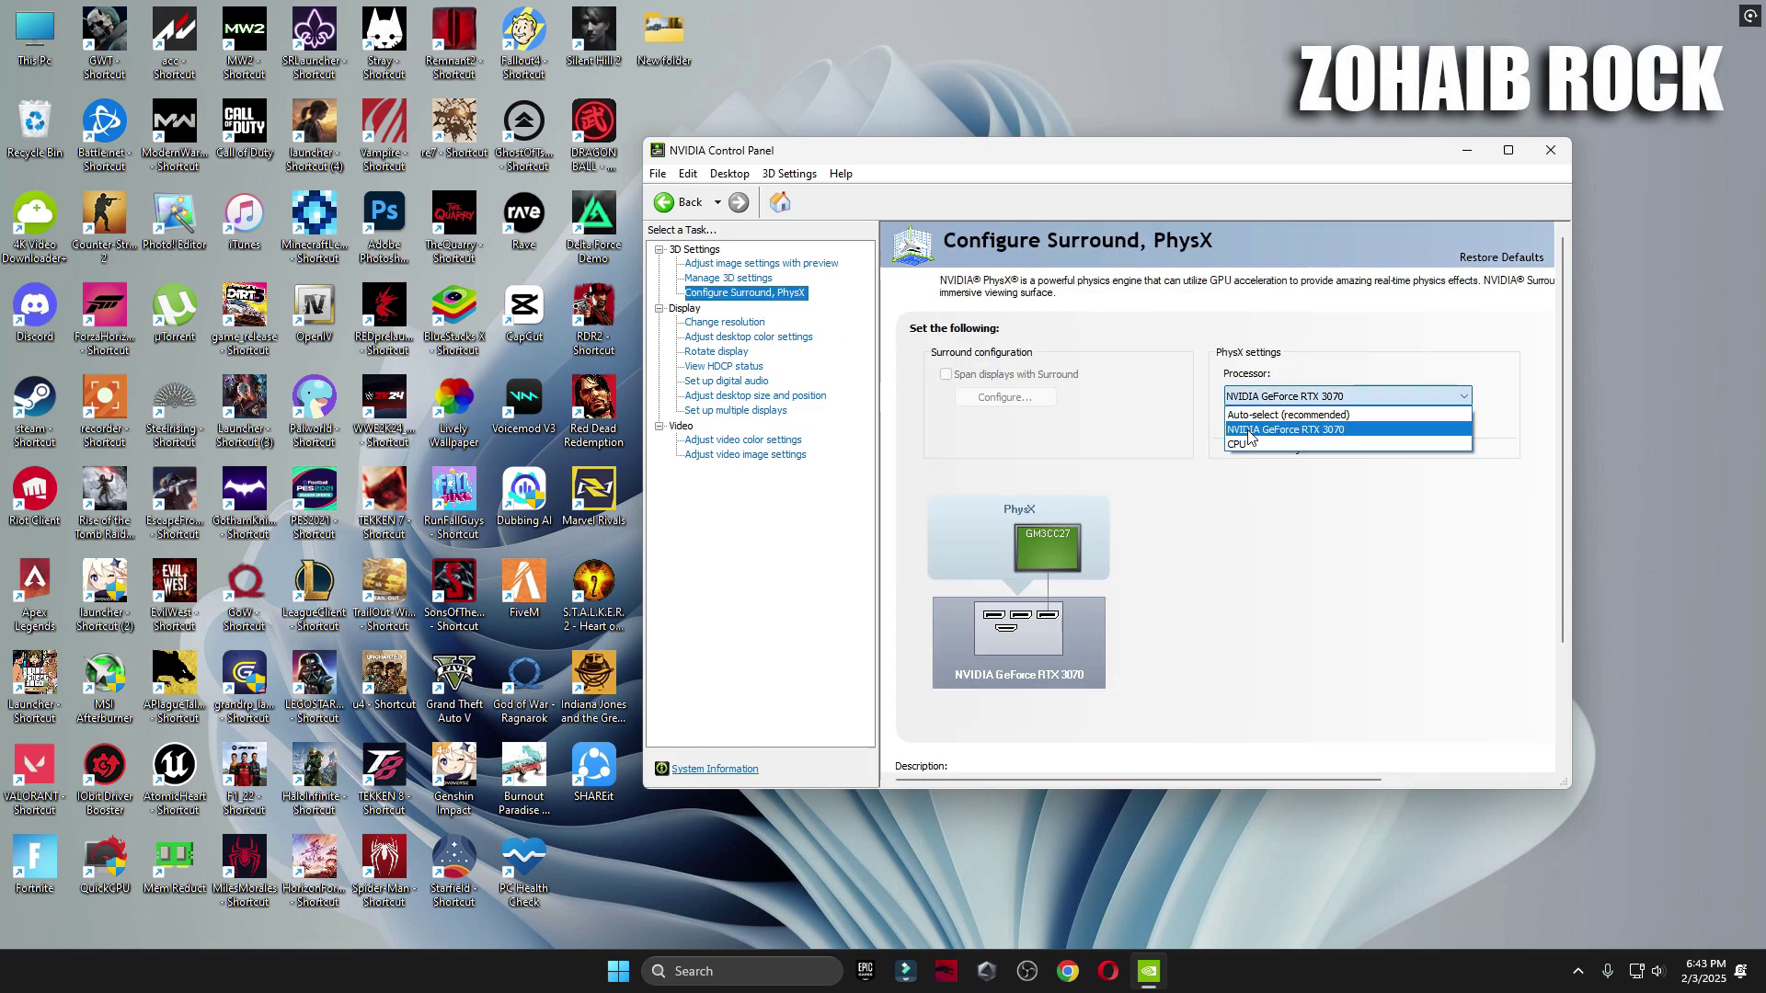
click(1260, 413)
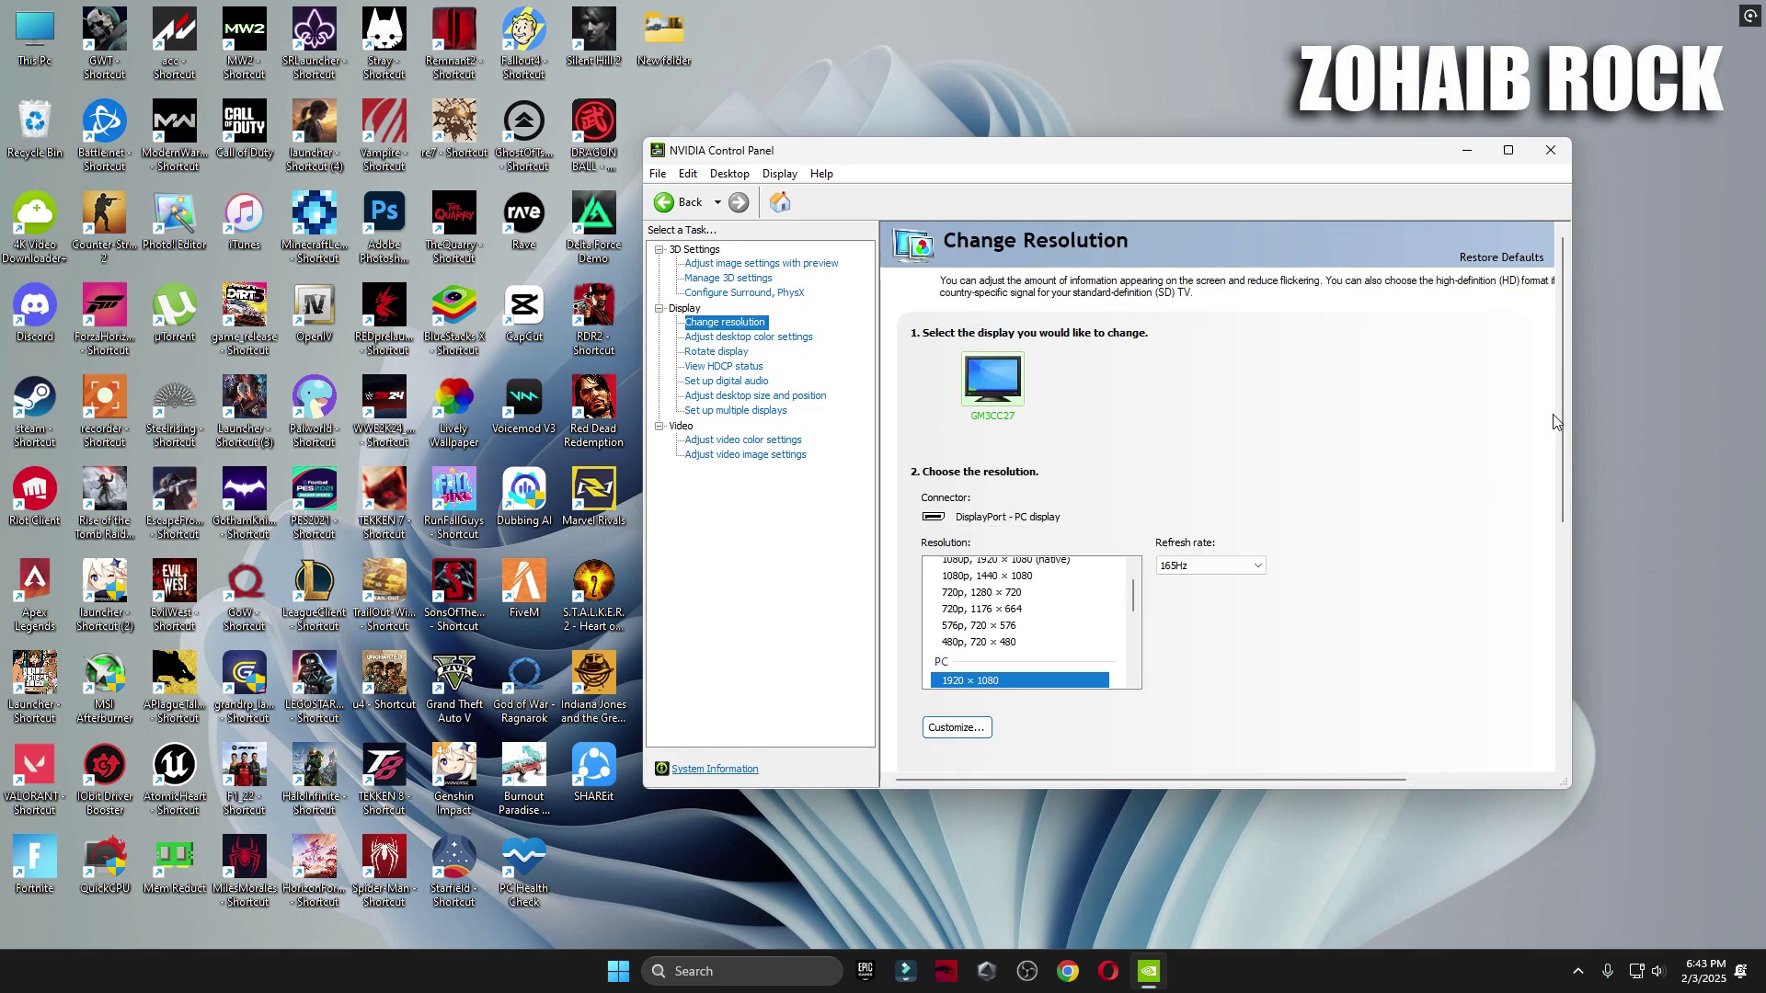
Set the display's refresh rate to 165Hz for the 1920 × 1080 resolution and review the color settings below it
drag(1561, 423, 1560, 535)
scroll(982, 373, down, 2)
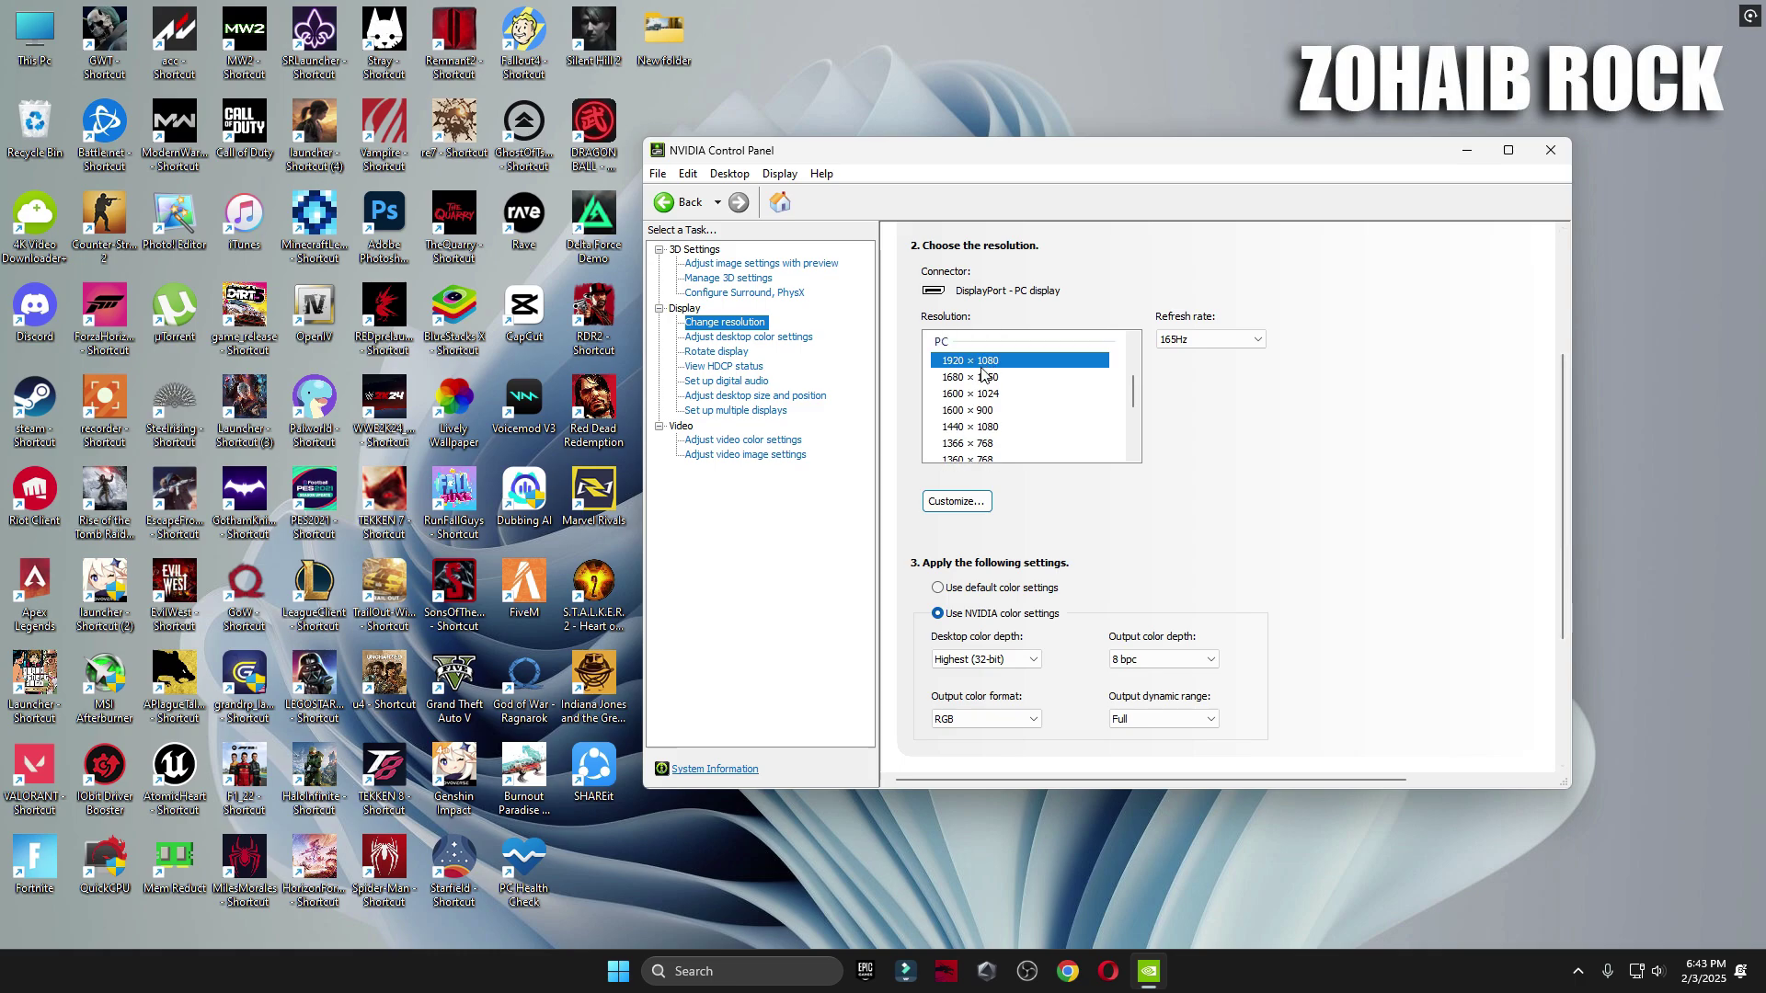
click(1210, 339)
click(1237, 444)
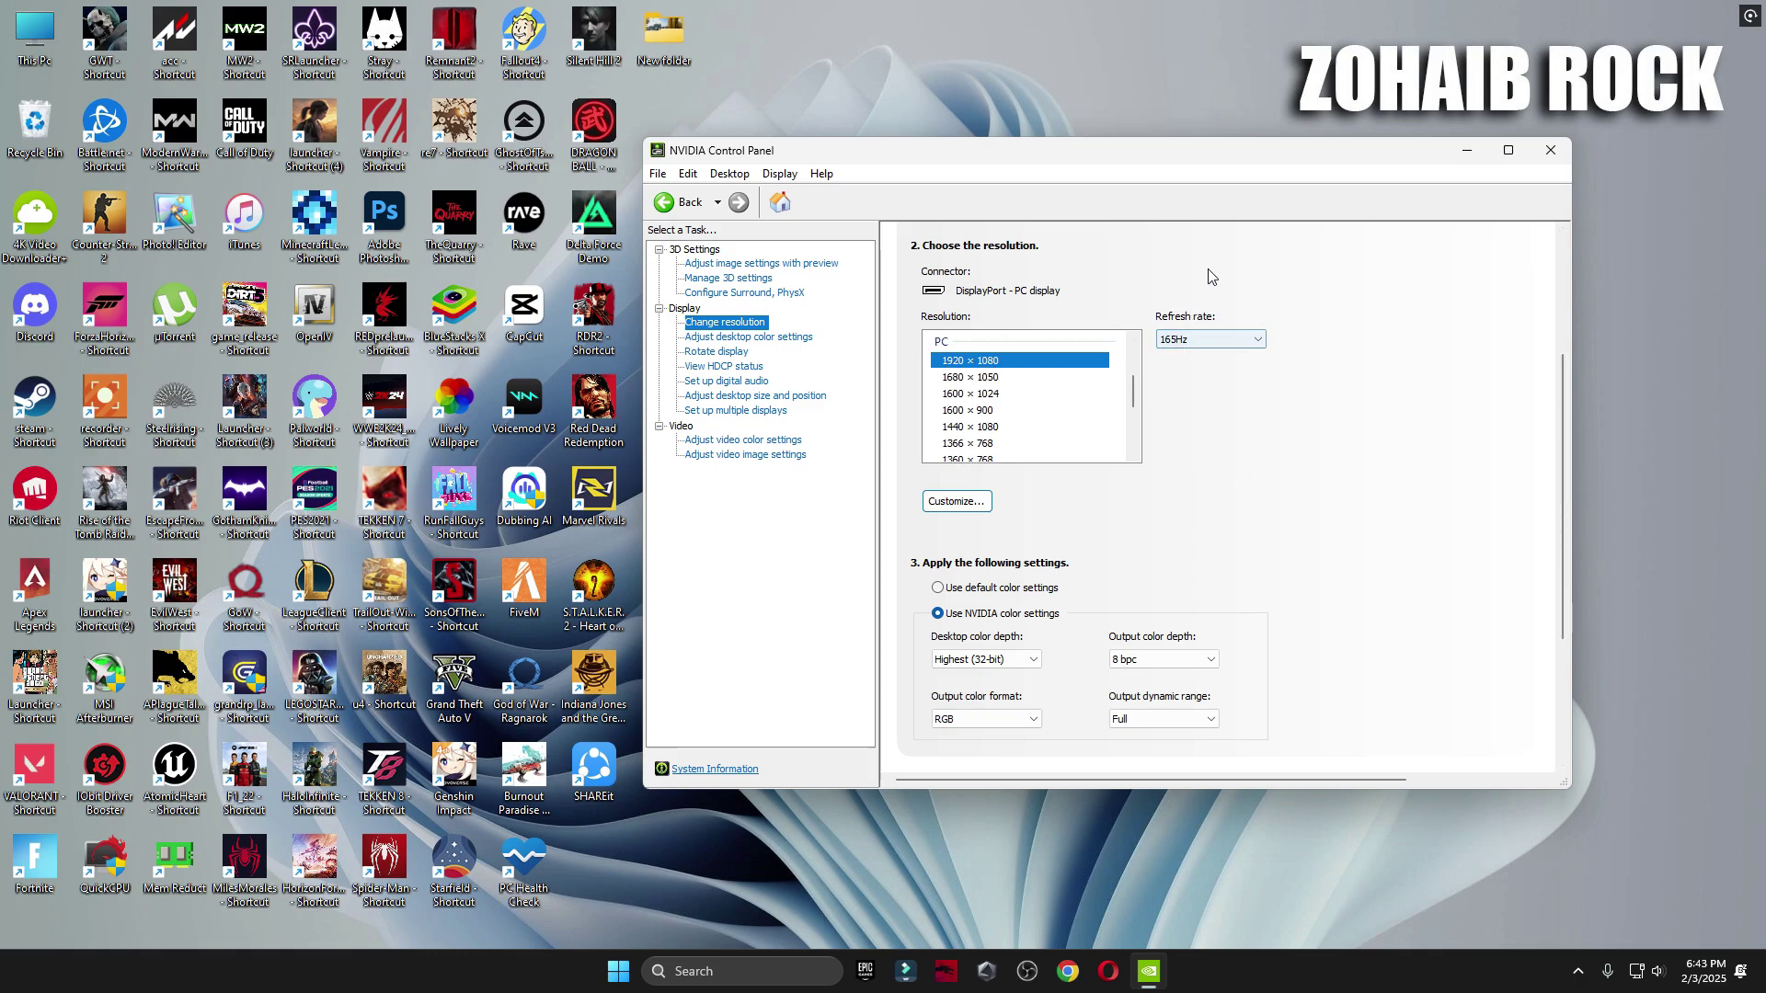
scroll(1120, 495, down, 2)
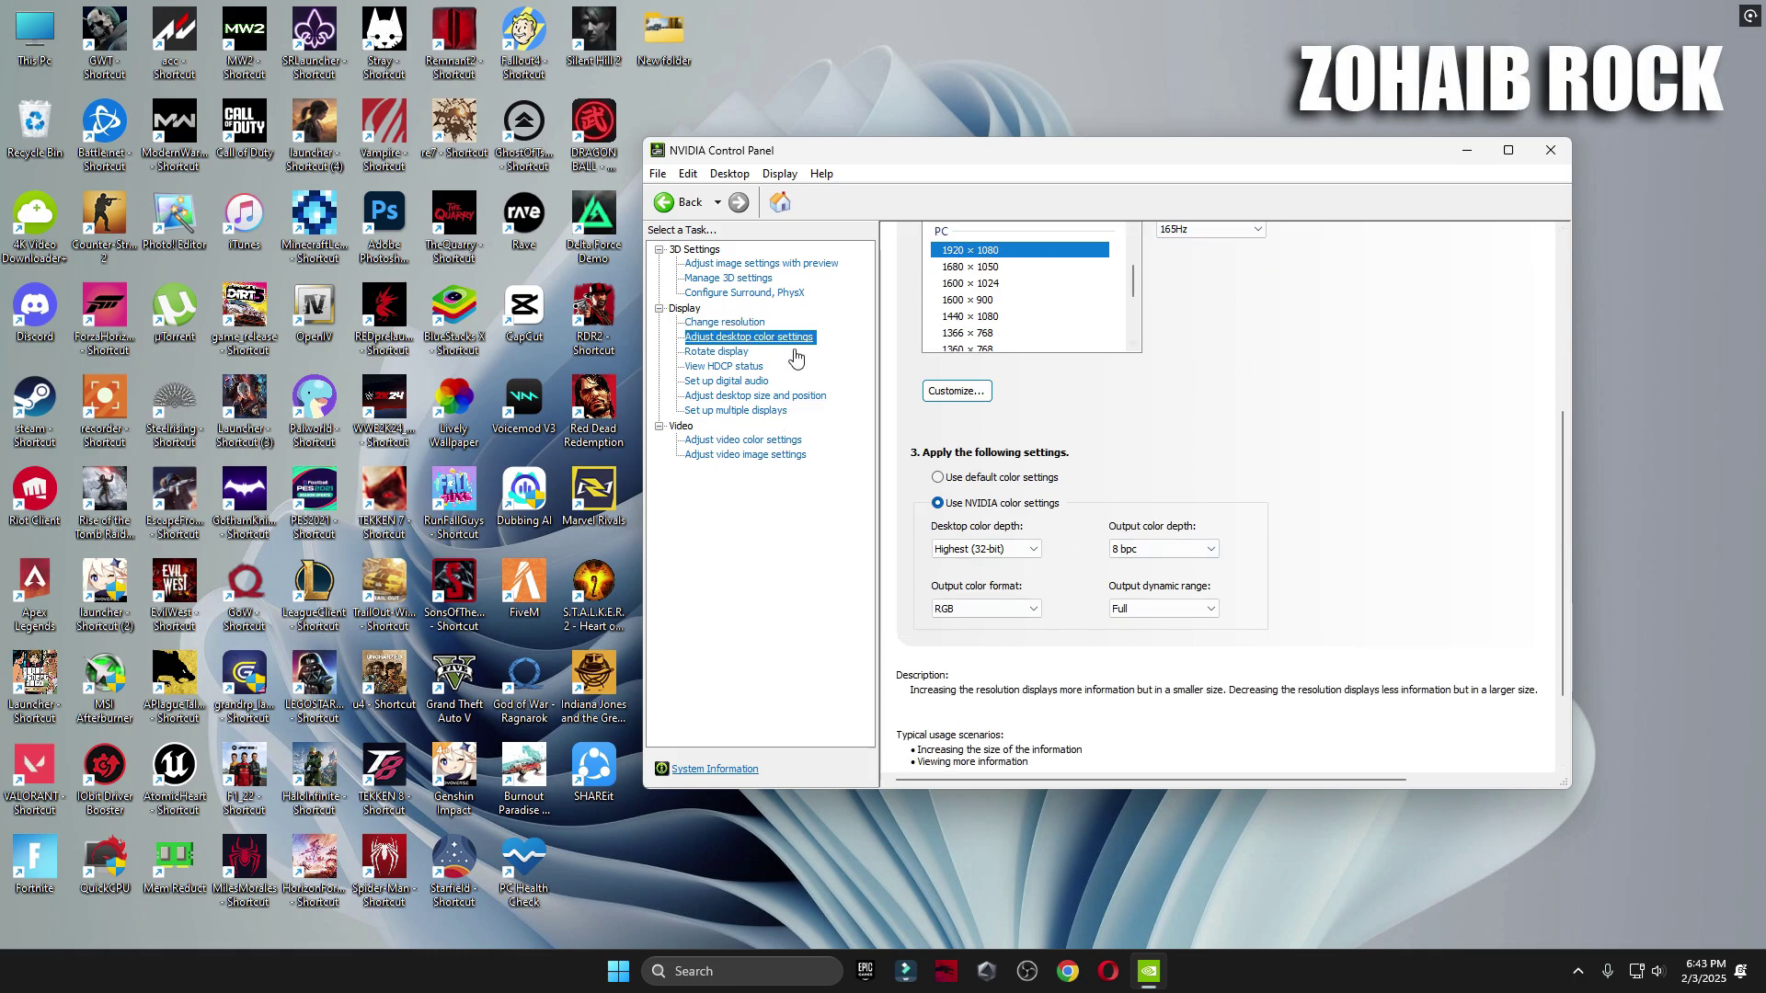
drag(1560, 468, 1558, 541)
Examine the rotation, HDCP, digital audio, desktop size, multiple display, video and image preview settings
click(722, 353)
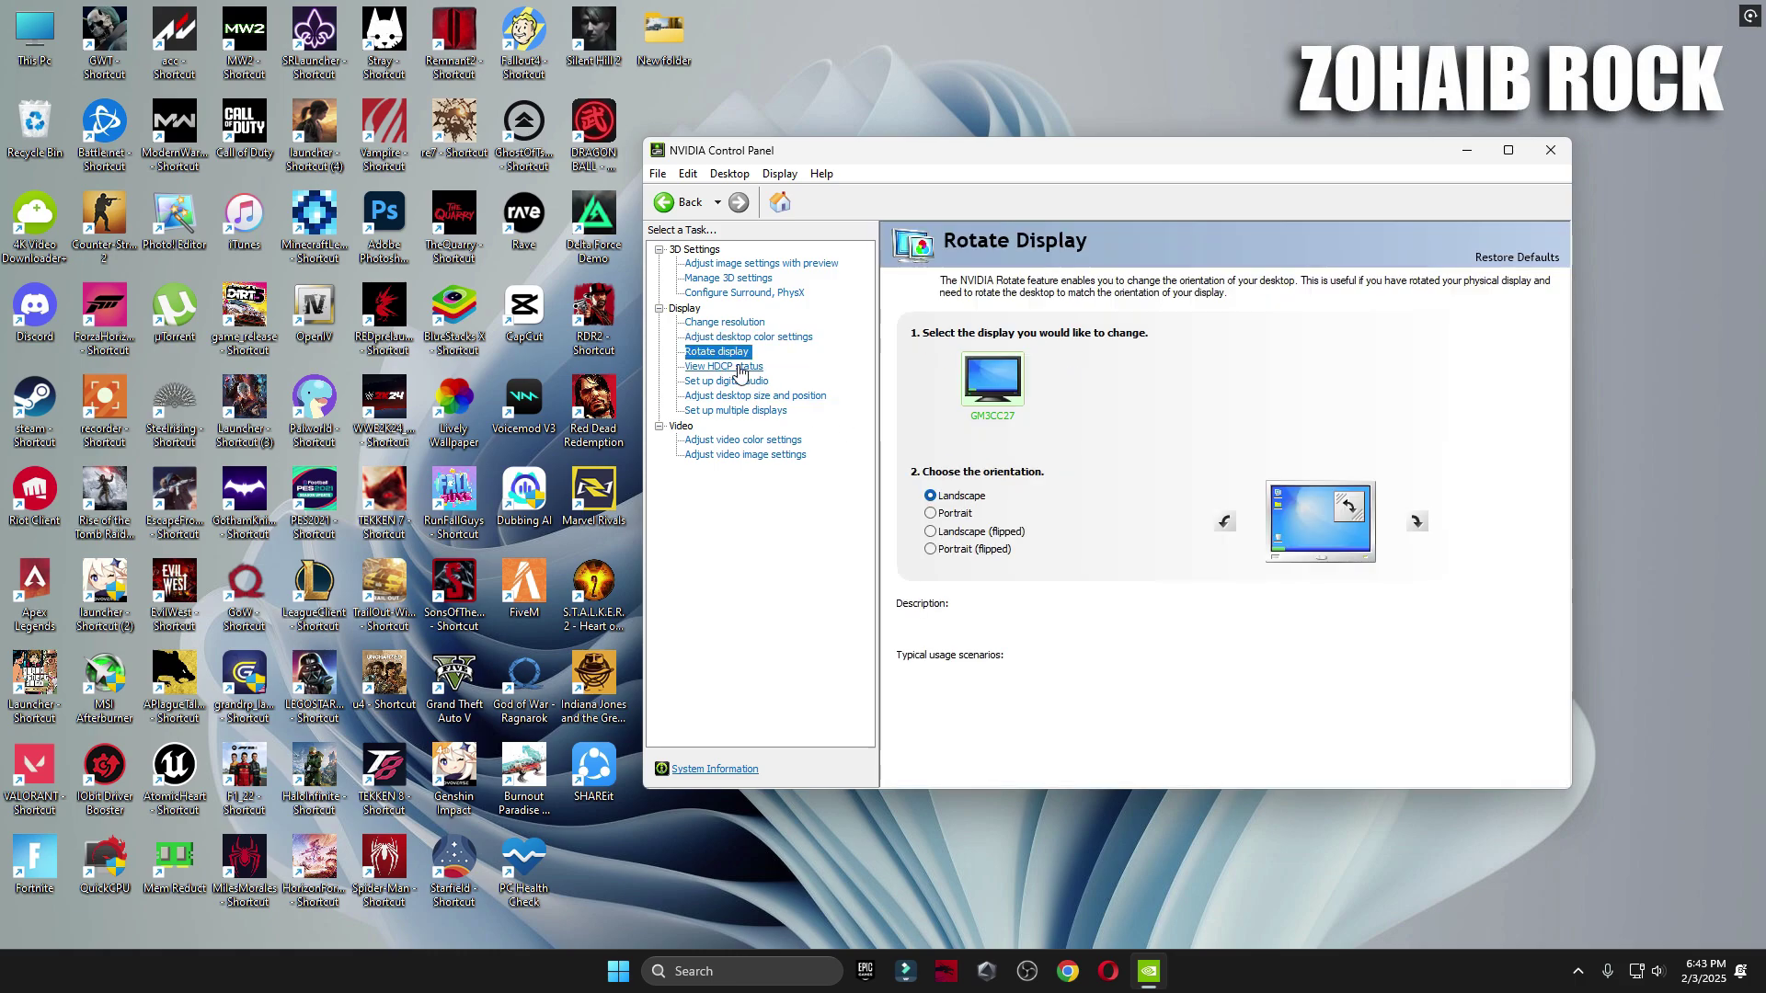
click(724, 367)
click(726, 380)
click(735, 396)
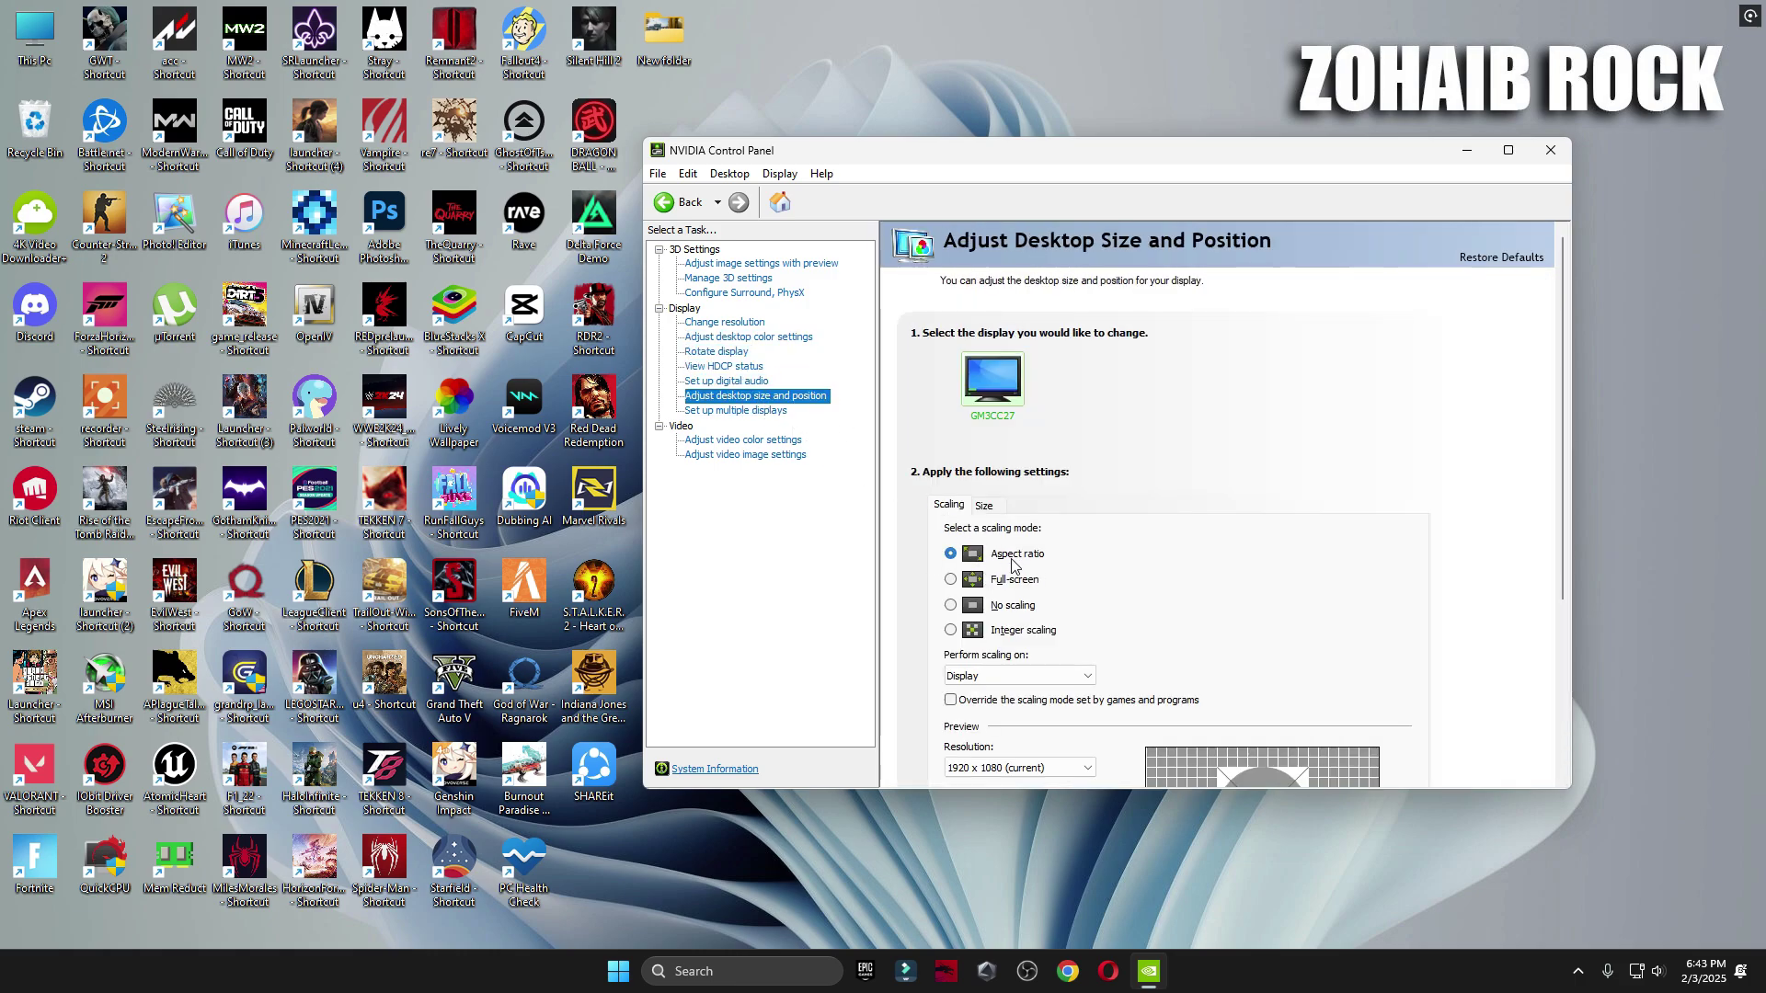
click(741, 410)
click(792, 440)
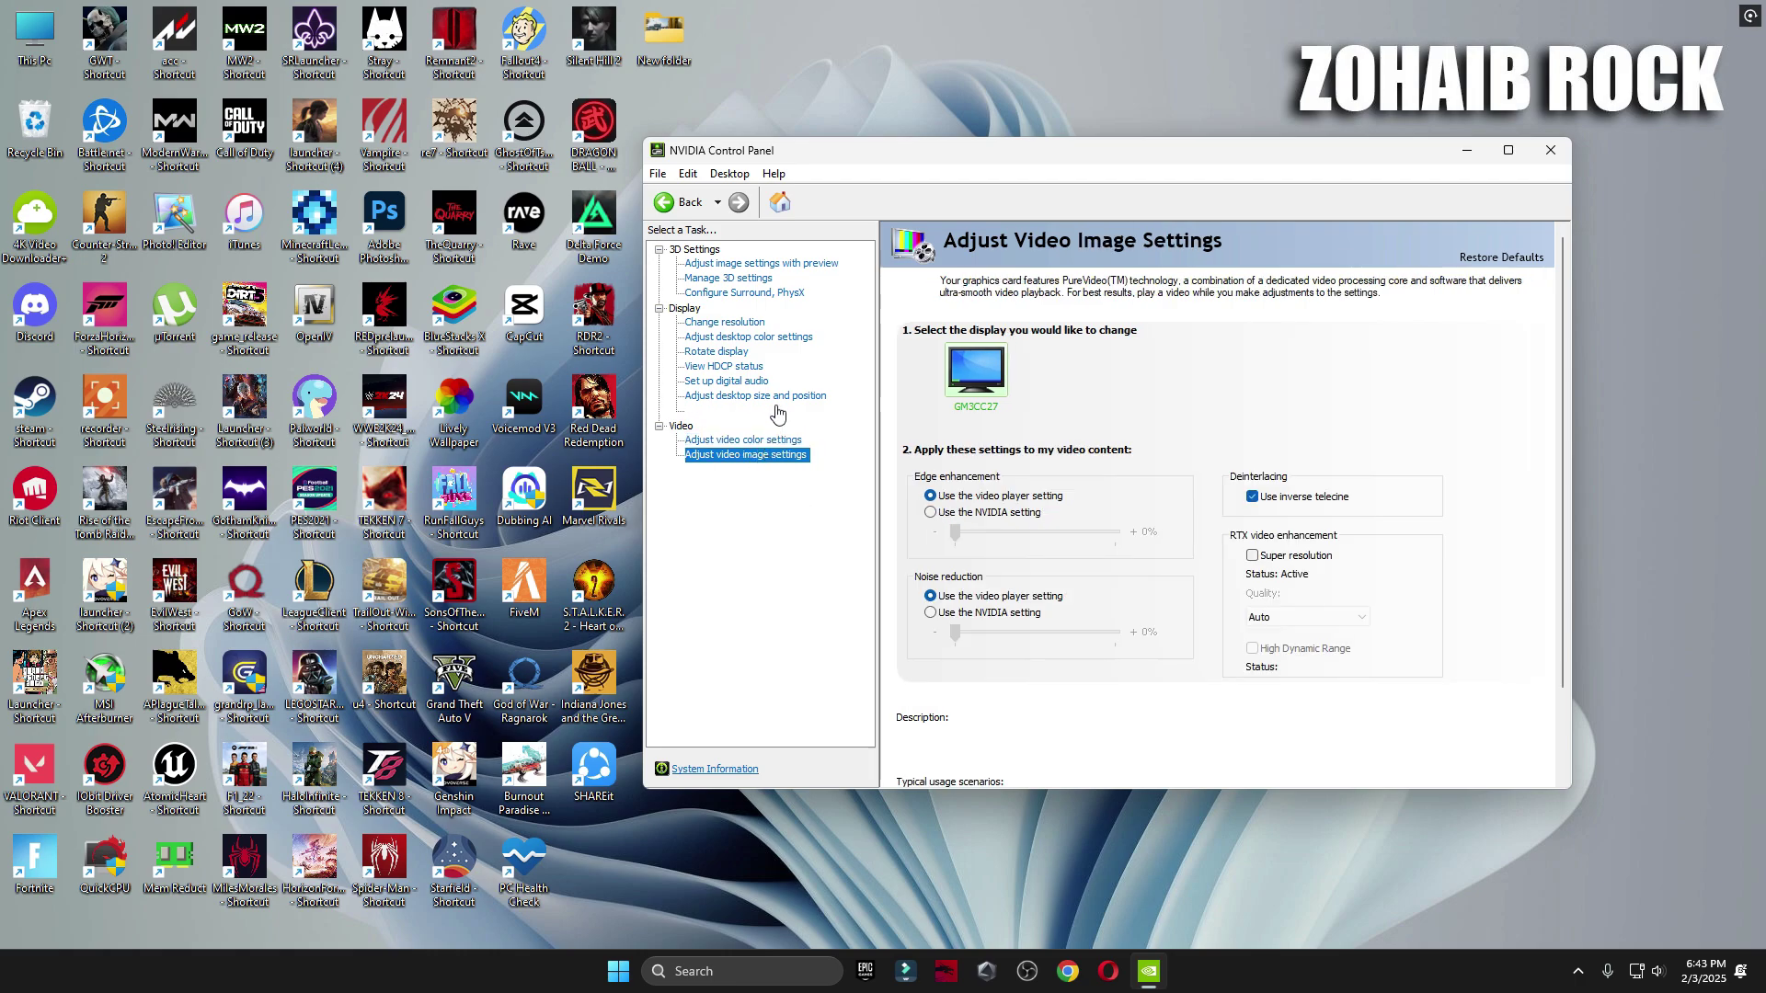
click(773, 267)
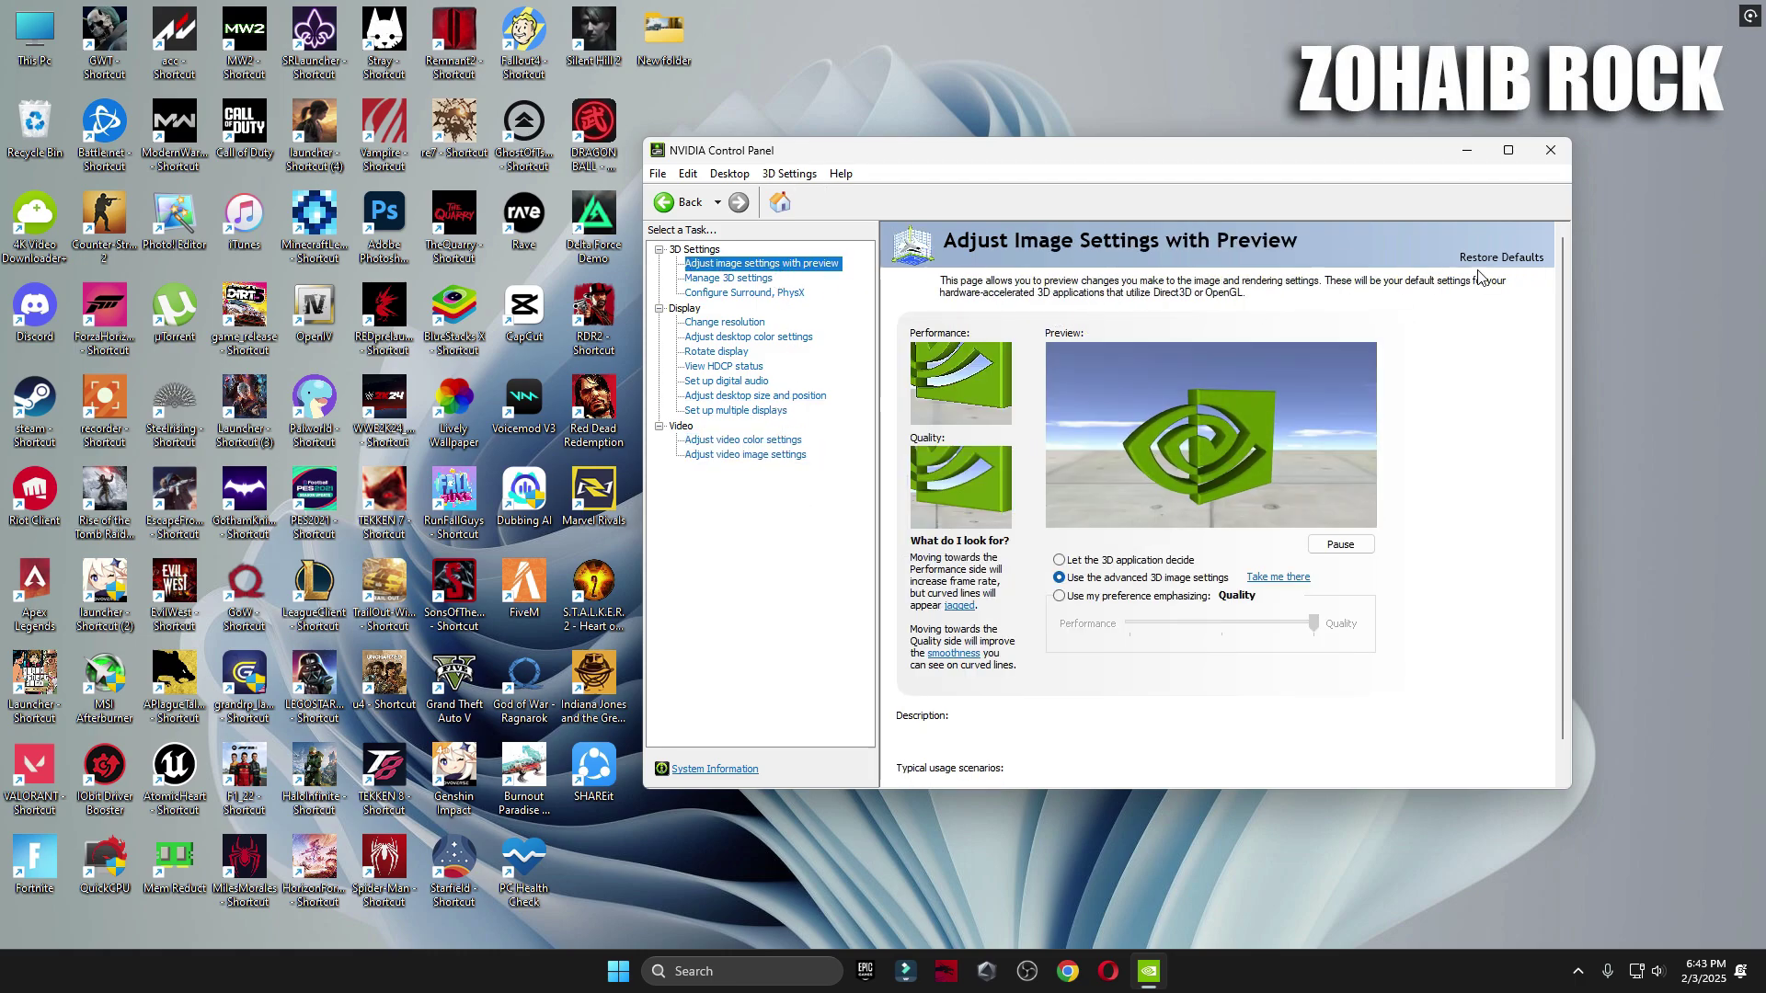
Close NVIDIA Control Panel and begin restarting the PC to apply the changes
click(1550, 150)
click(619, 970)
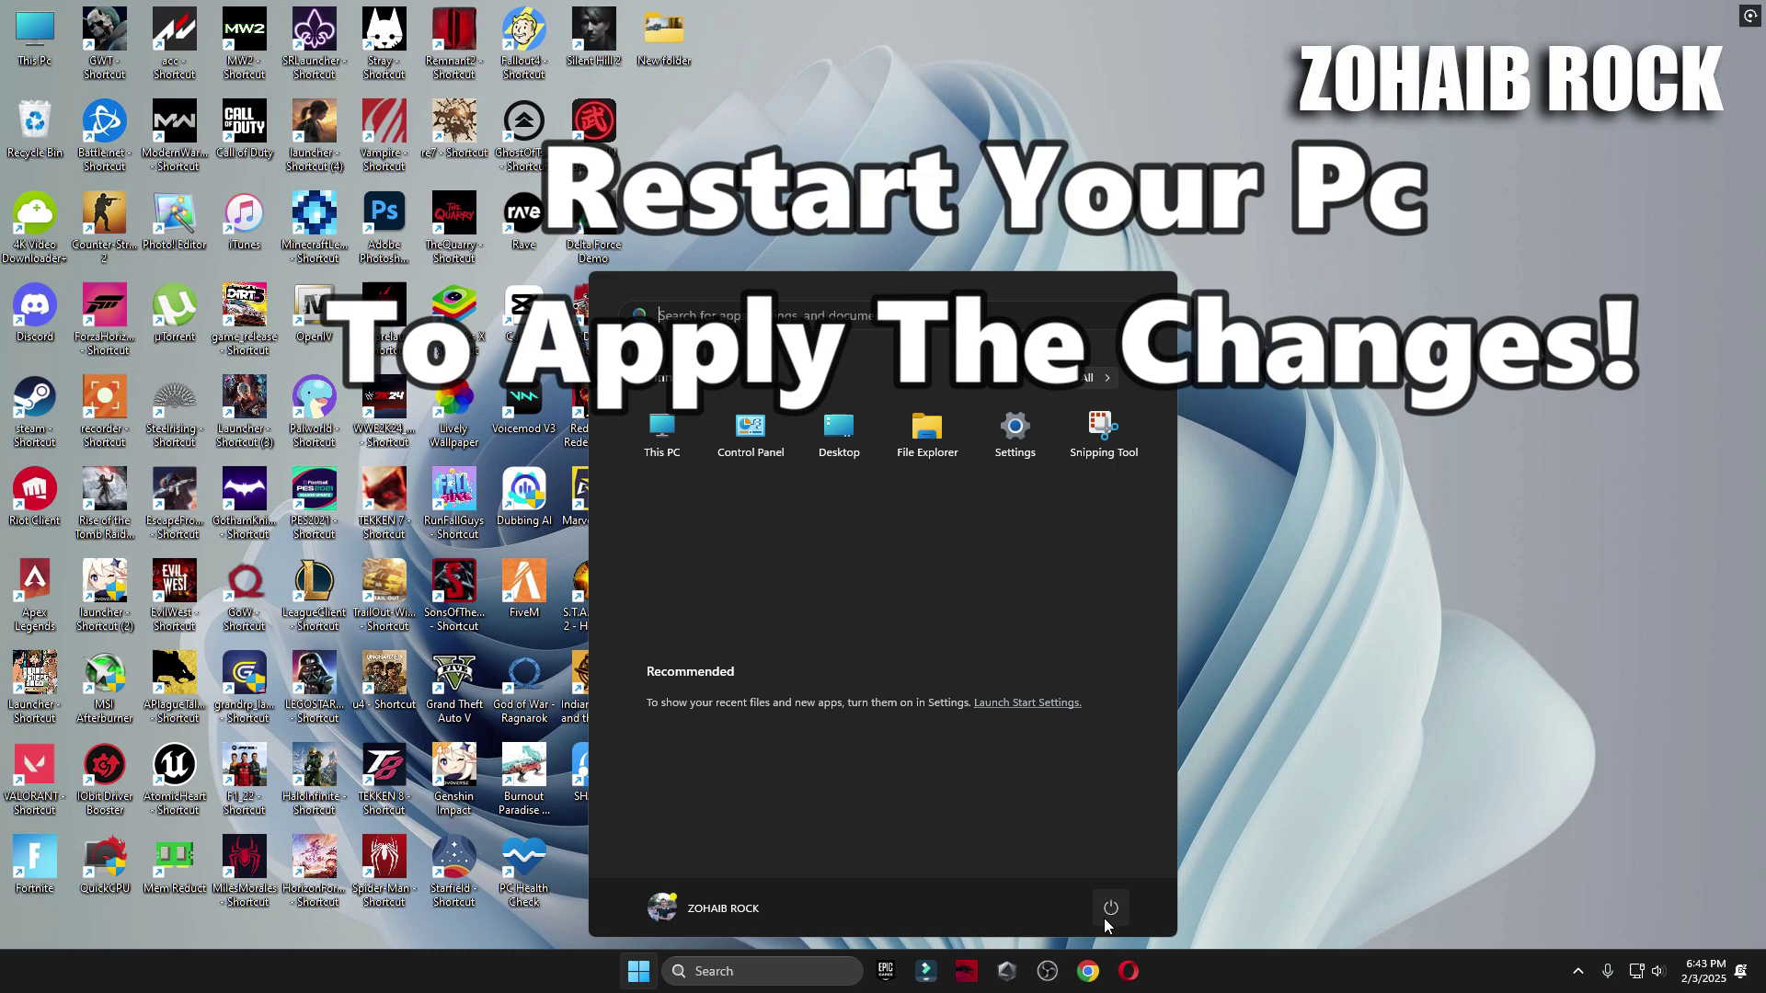